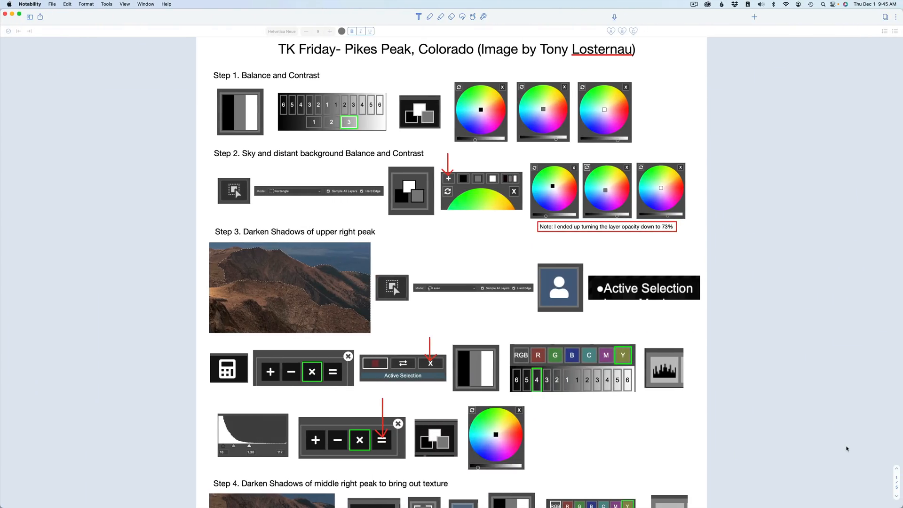
Step: Look through the TK Friday Pikes Peak notes, from balance and contrast to the sky adjustments
scroll(624, 417, down, 20)
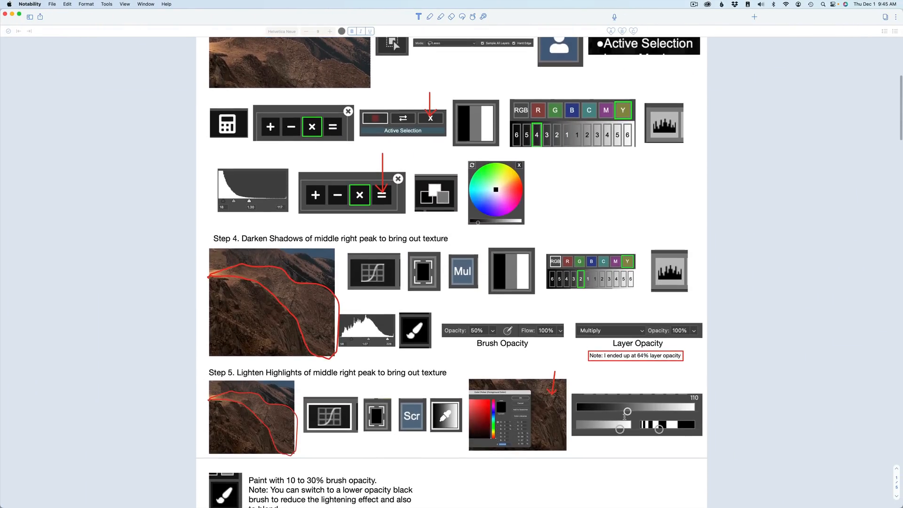
scroll(624, 417, down, 20)
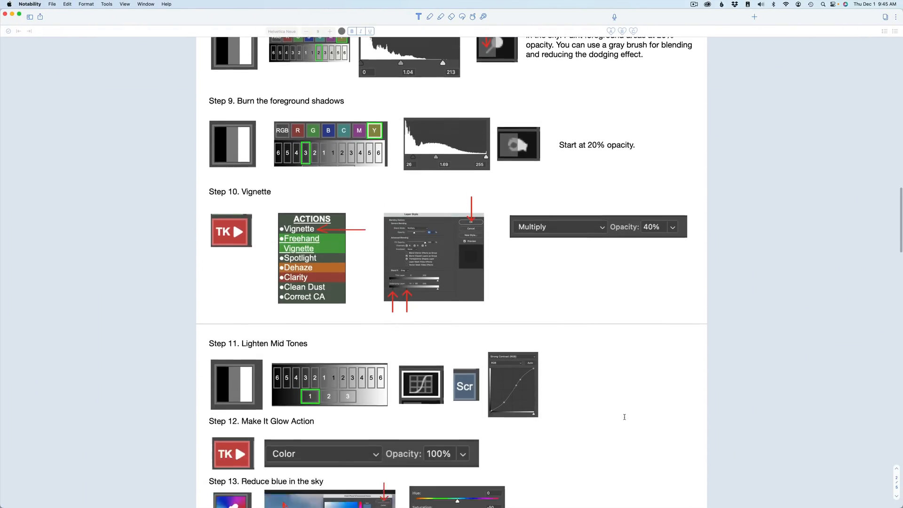
scroll(624, 417, up, 20)
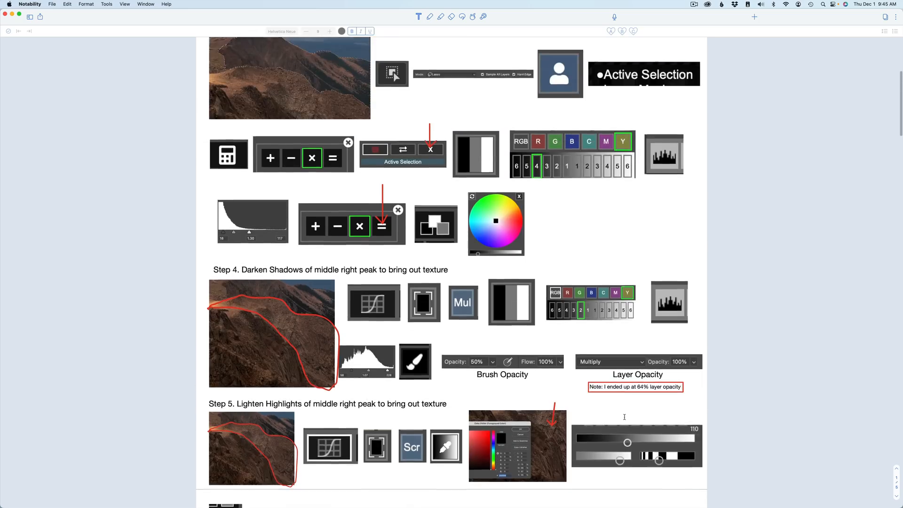
scroll(624, 417, down, 2)
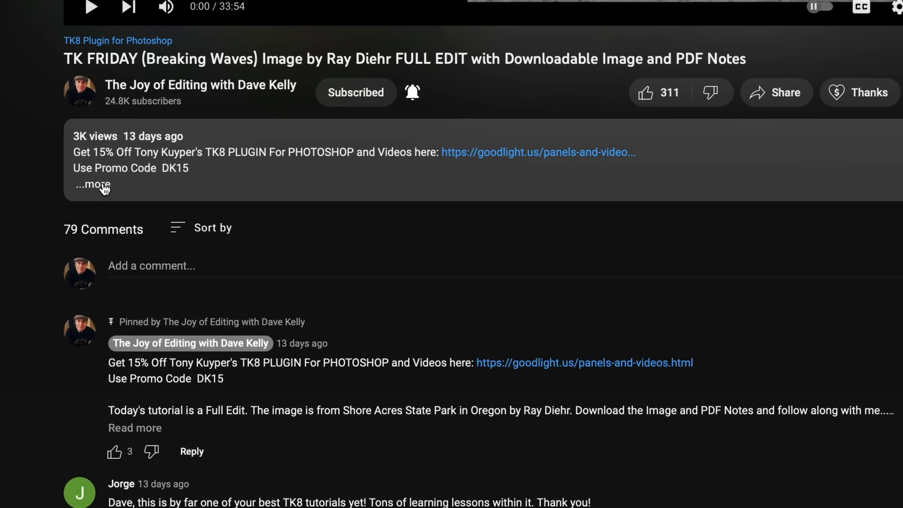
Step: Examine the full description of the TK FRIDAY (Breaking Waves) video for the image, PDF notes and affiliate links
click(161, 364)
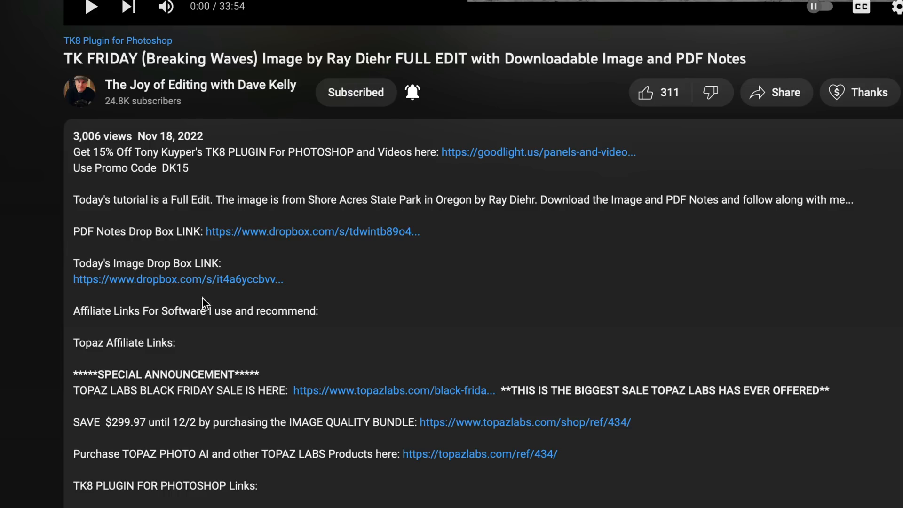
scroll(235, 306, down, 10)
scroll(271, 316, down, 15)
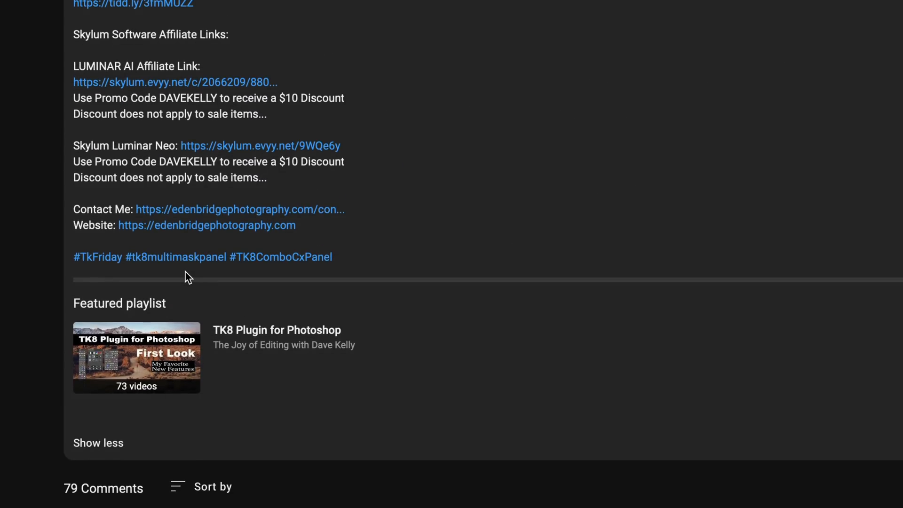
scroll(376, 306, down, 2)
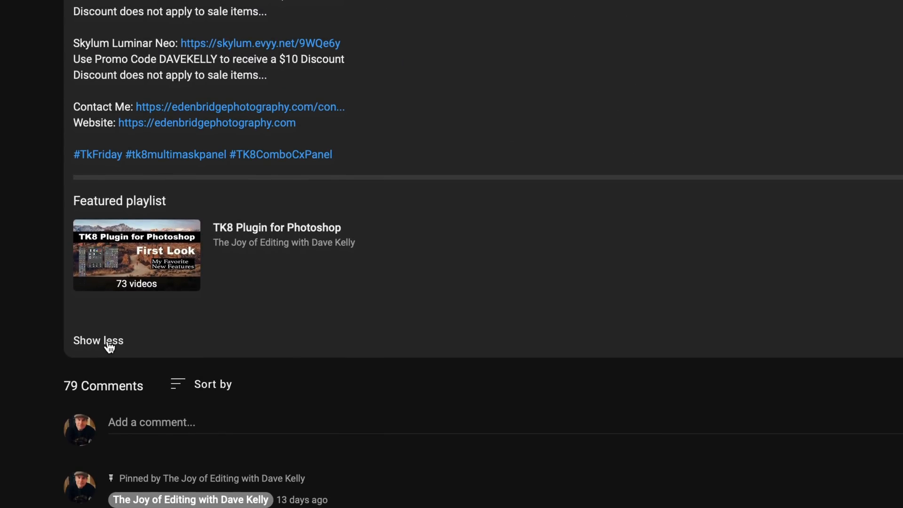
click(106, 342)
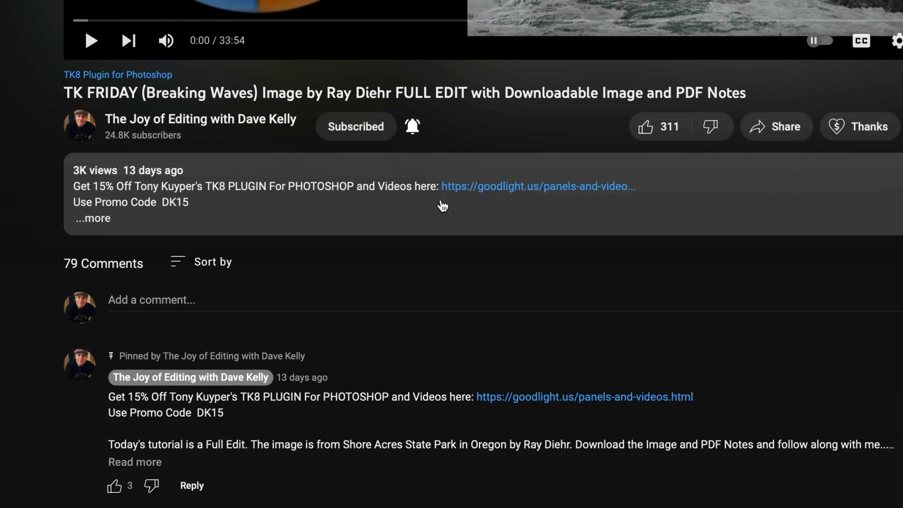
click(106, 221)
scroll(195, 257, down, 3)
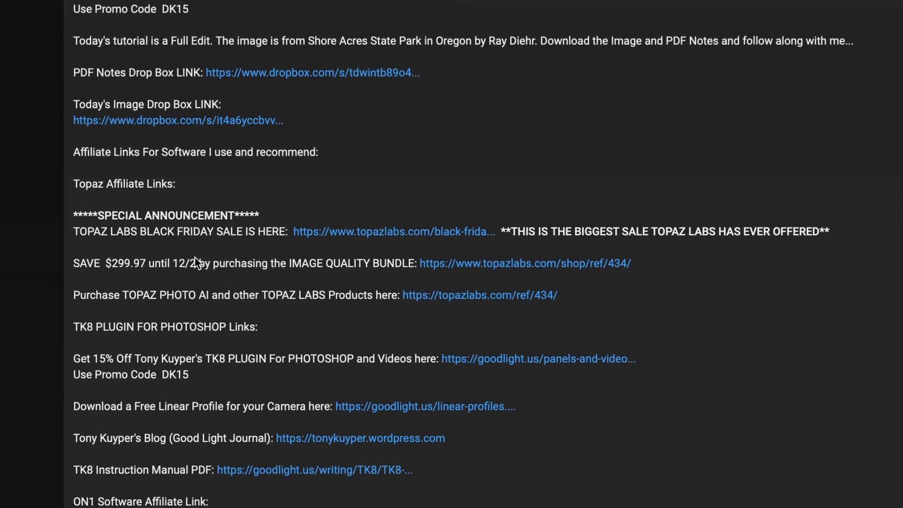
scroll(195, 262, down, 5)
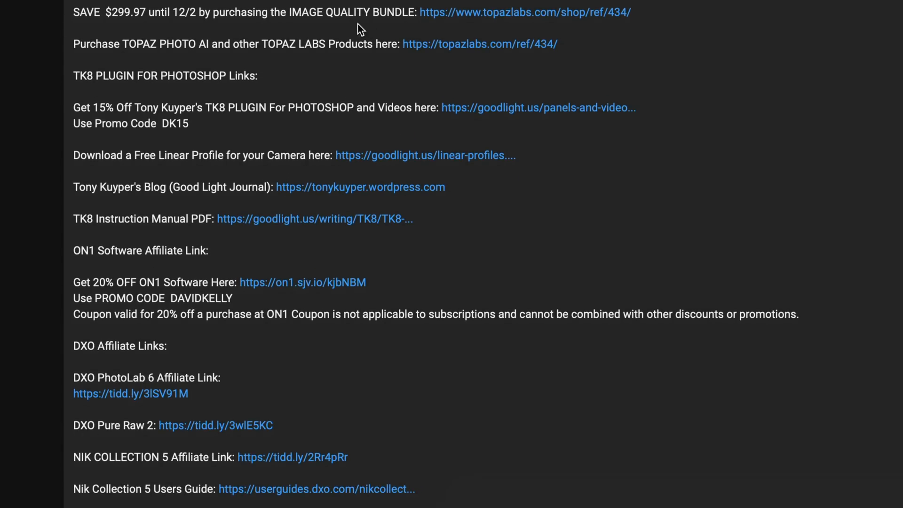
scroll(606, 121, up, 3)
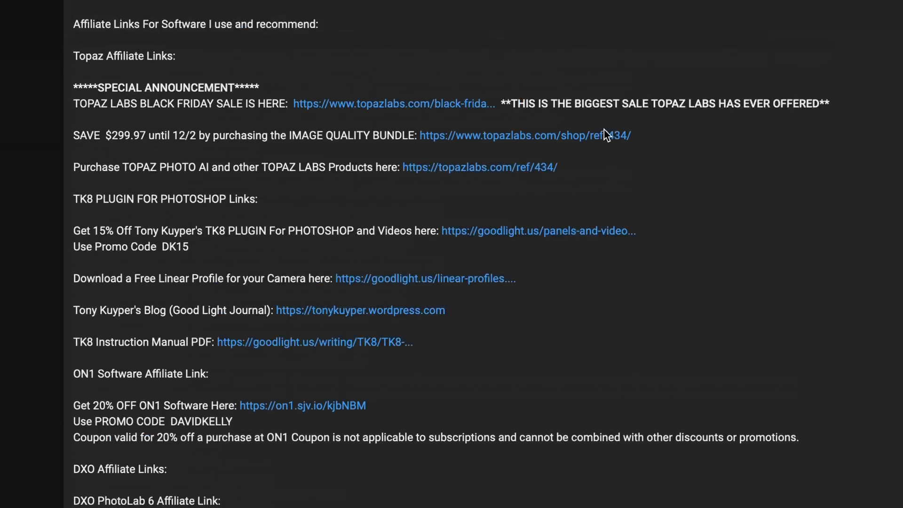
scroll(605, 136, up, 6)
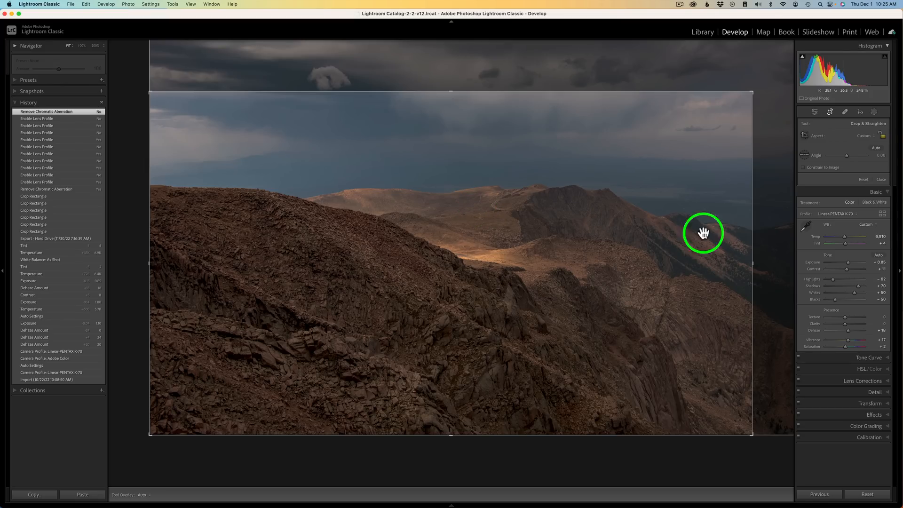
Step: Switch to Lightroom Classic and close the crop overlay on the mountain photo
click(881, 179)
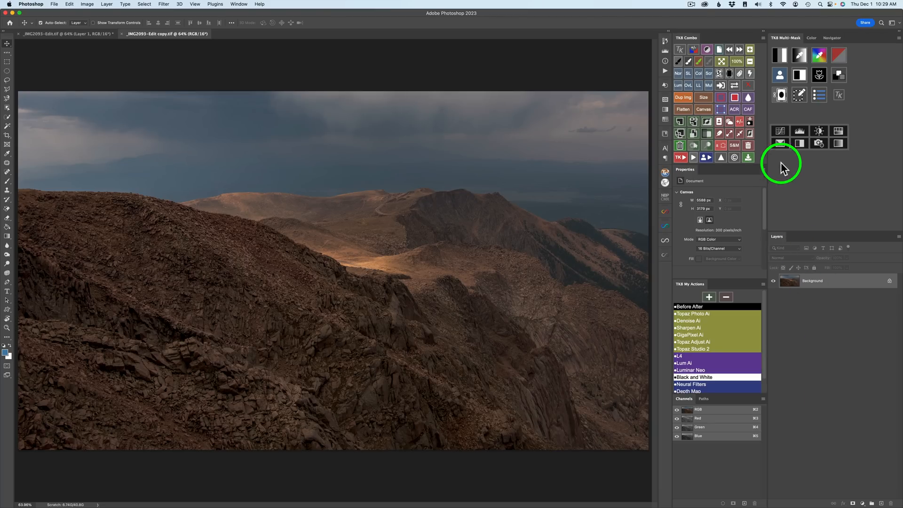
Step: In Photoshop, generate a Midtones 3 luminosity mask and apply it to a new Color Grading layer
click(781, 56)
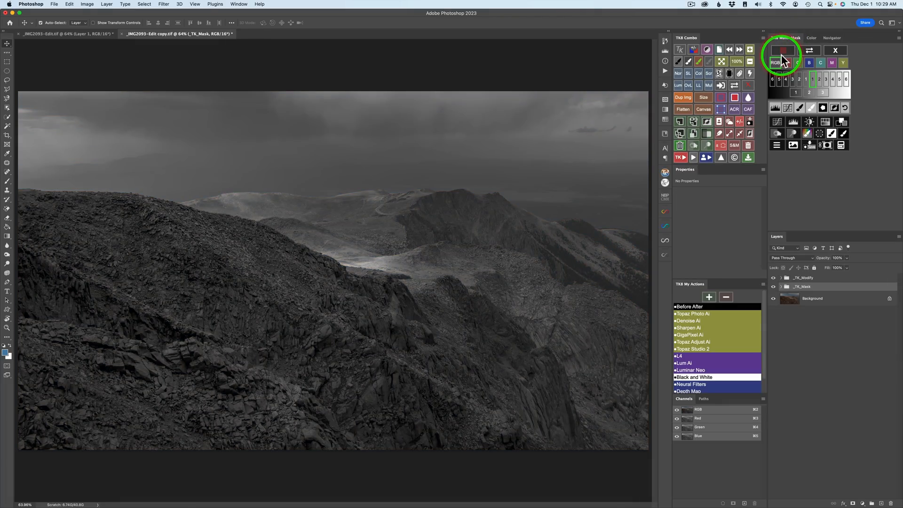
click(823, 91)
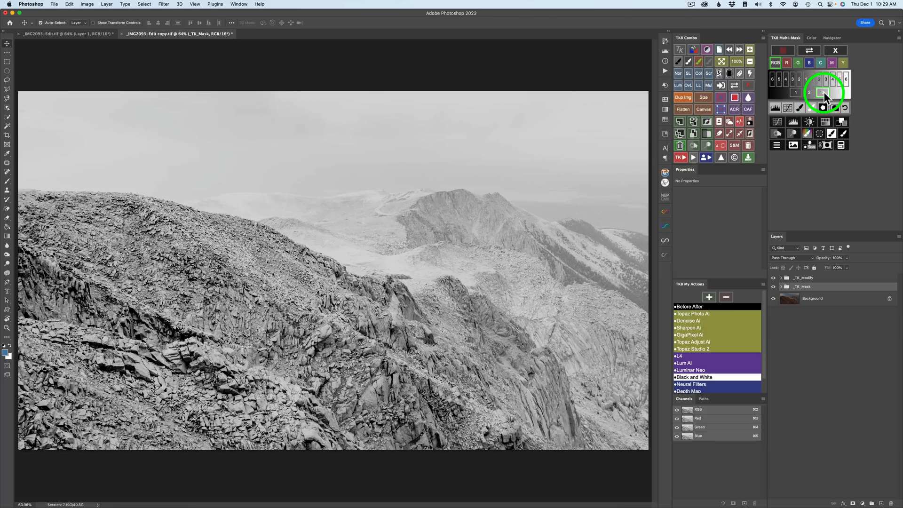
click(842, 122)
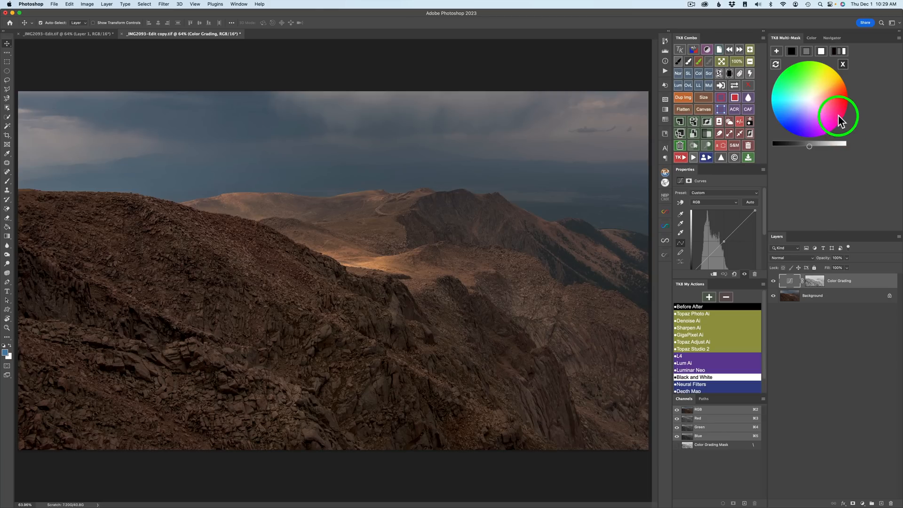
Step: Darken the shadows of the midtone-masked Color Grading layer
click(792, 52)
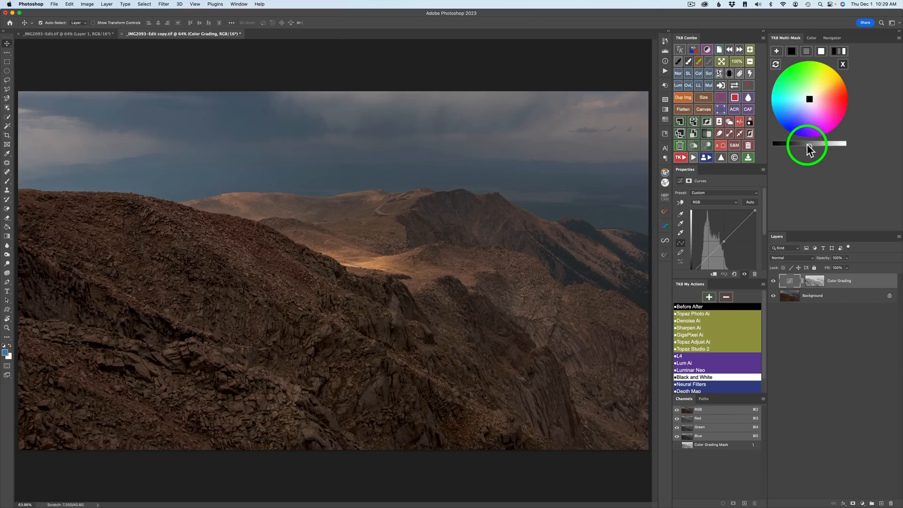
drag(809, 148, 794, 148)
click(793, 144)
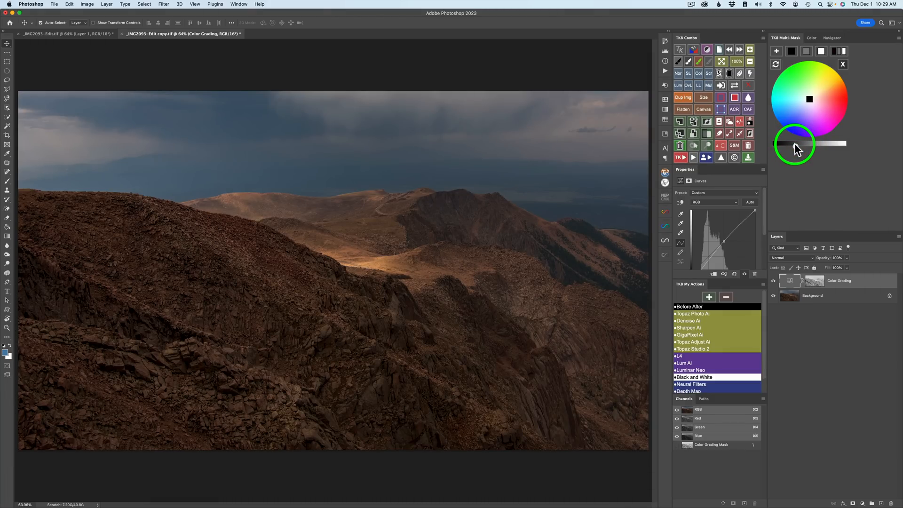
Step: Brighten the midtones and highlights of the Color Grading layer and compare the image with the layer off and on
click(805, 51)
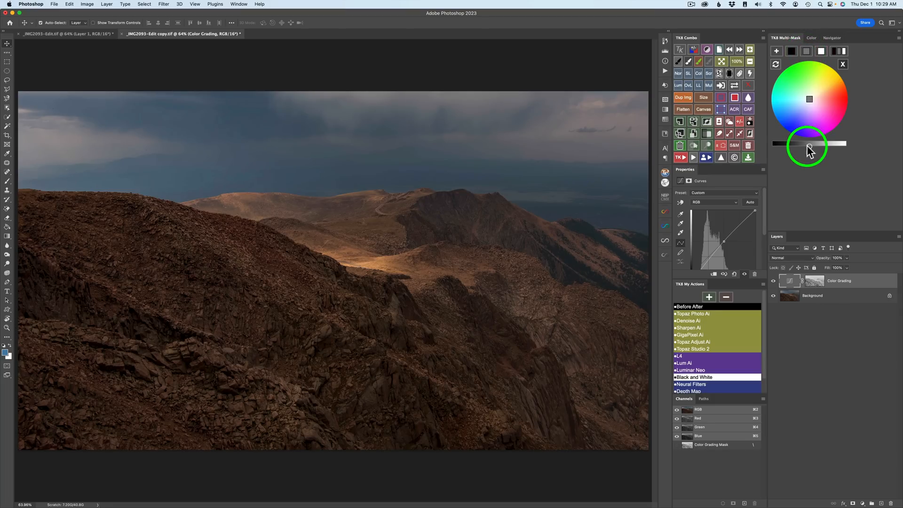
click(832, 146)
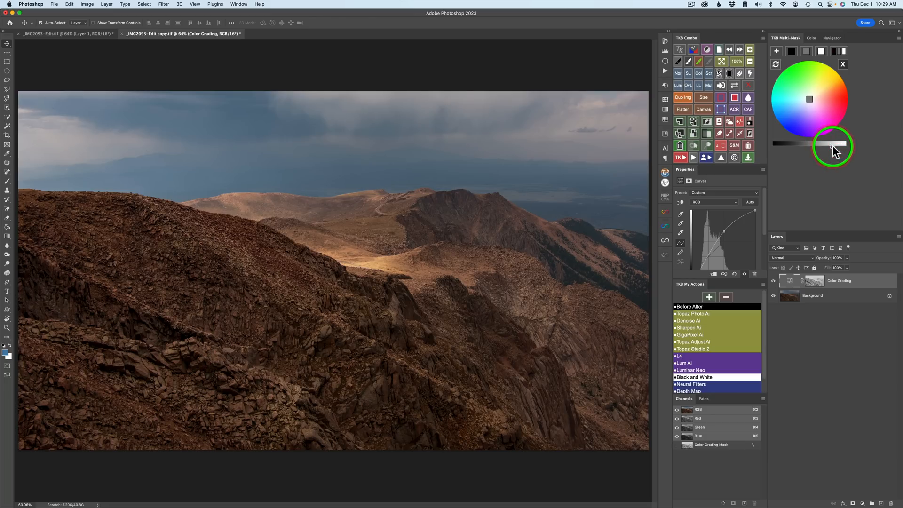
click(821, 51)
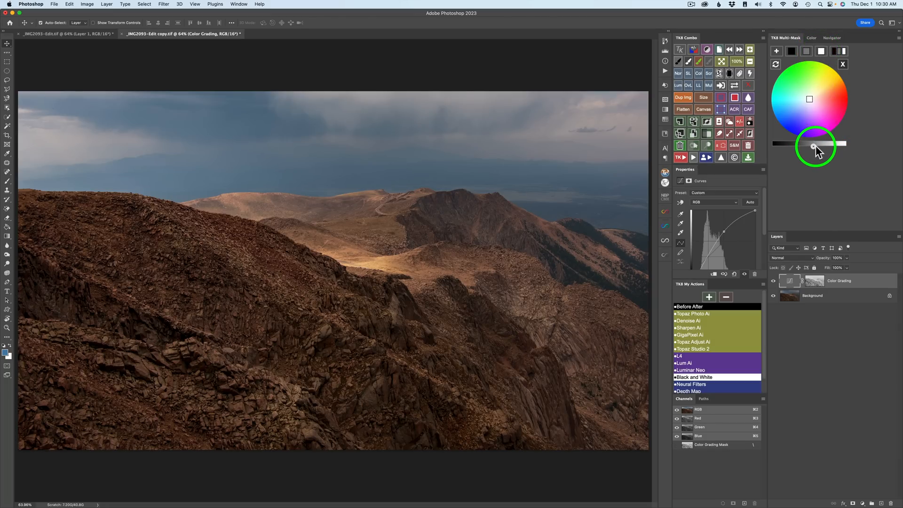
click(829, 146)
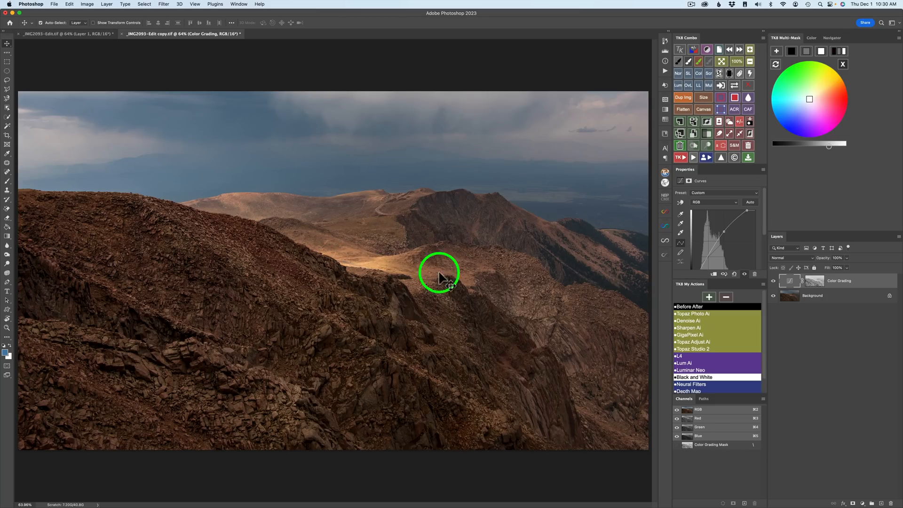
click(773, 281)
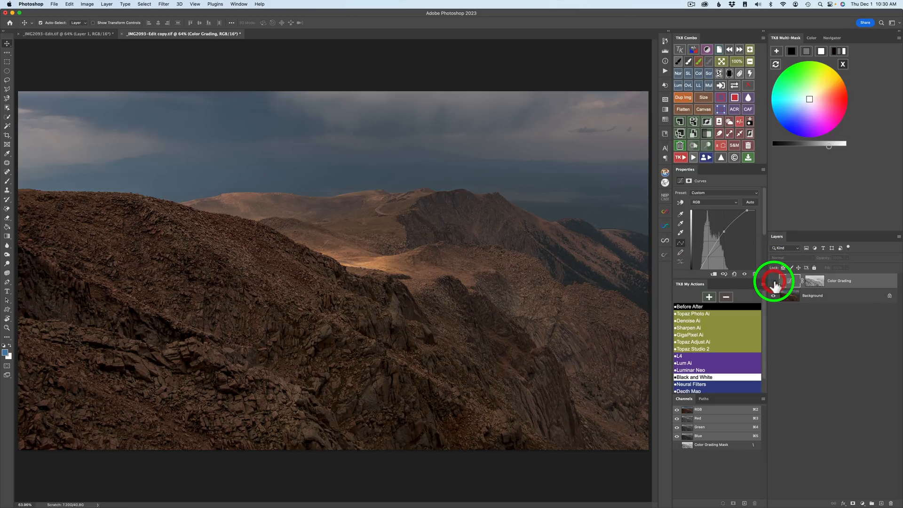
click(773, 281)
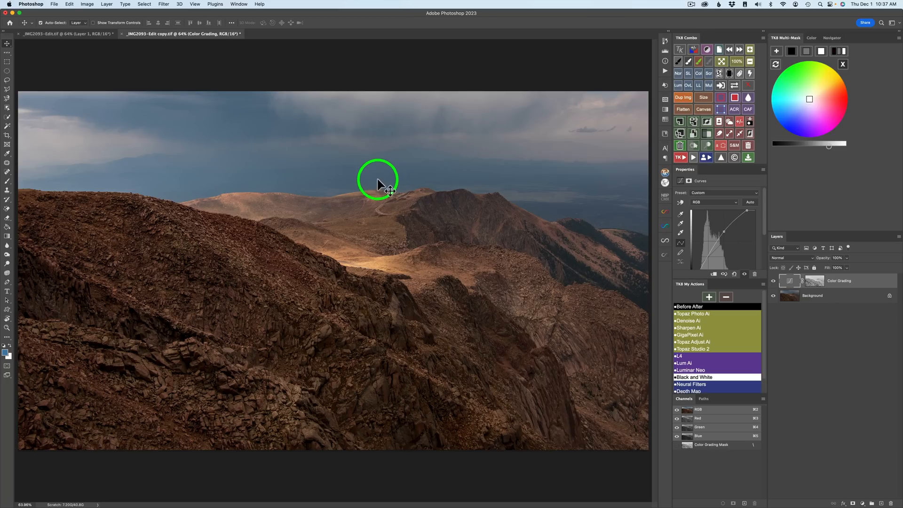
Step: Select the sky and distant background with the Object Selection tool in Rectangle mode
click(7, 107)
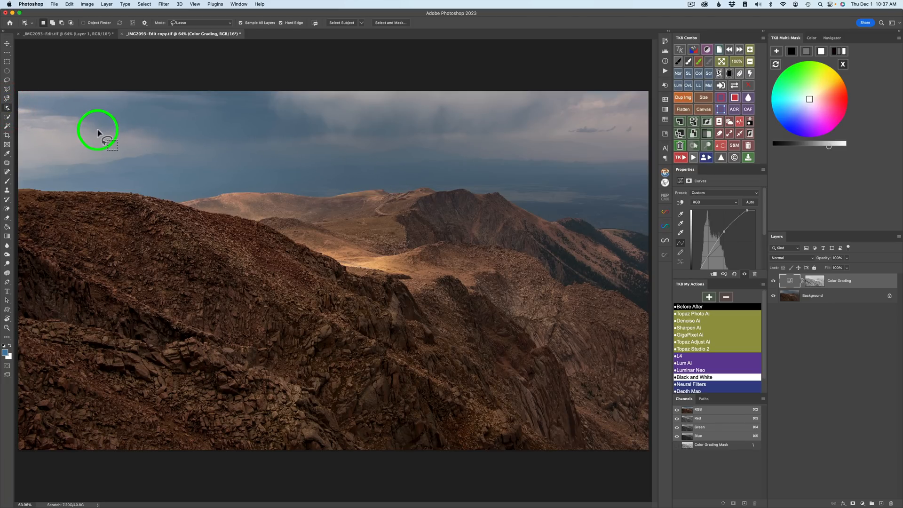
click(228, 22)
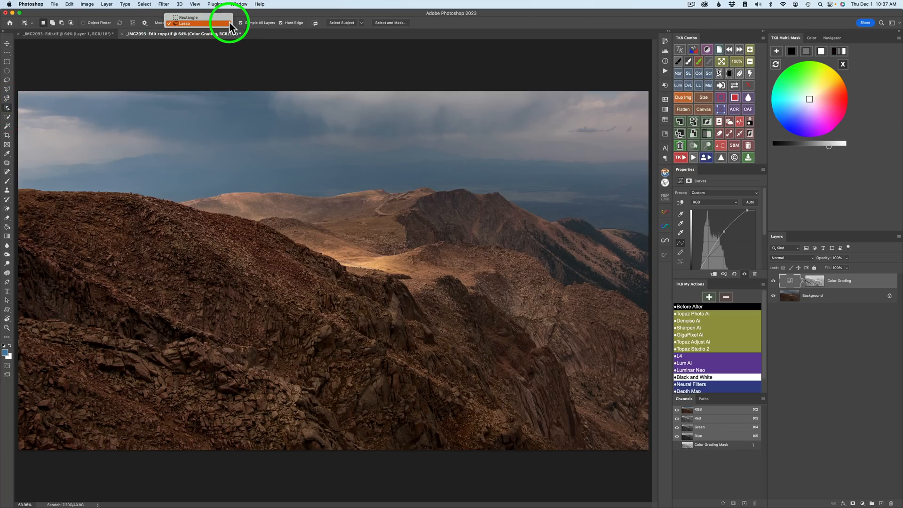
click(199, 18)
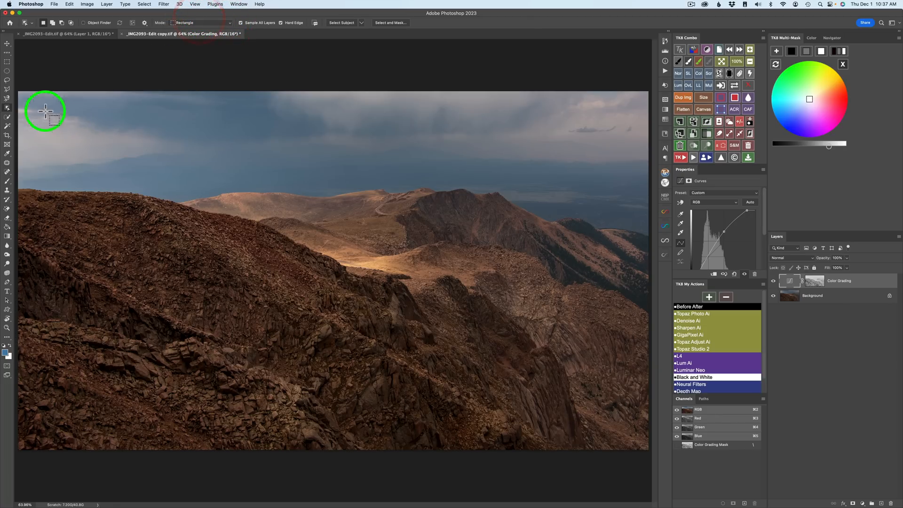
drag(17, 86, 657, 233)
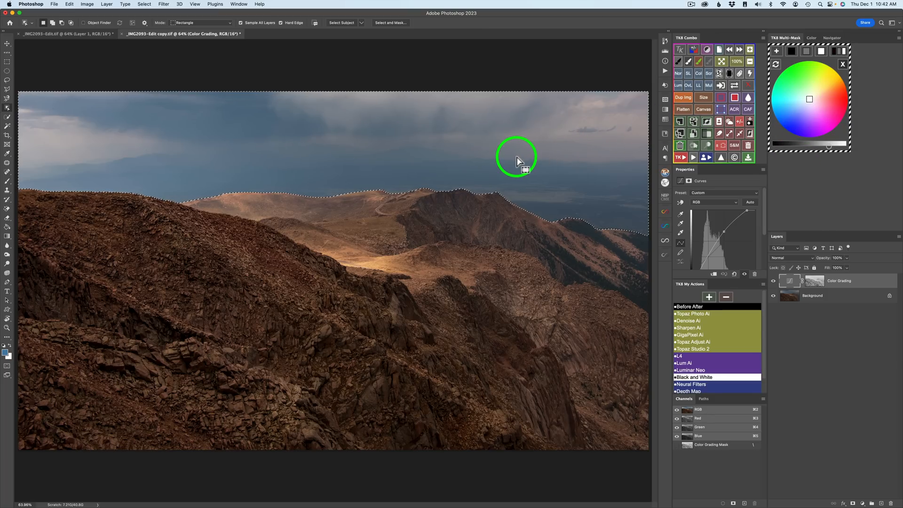
Step: Add a second Color Grading layer masked to the sky selection and darken its shadows with a slight yellow-green tint
click(779, 50)
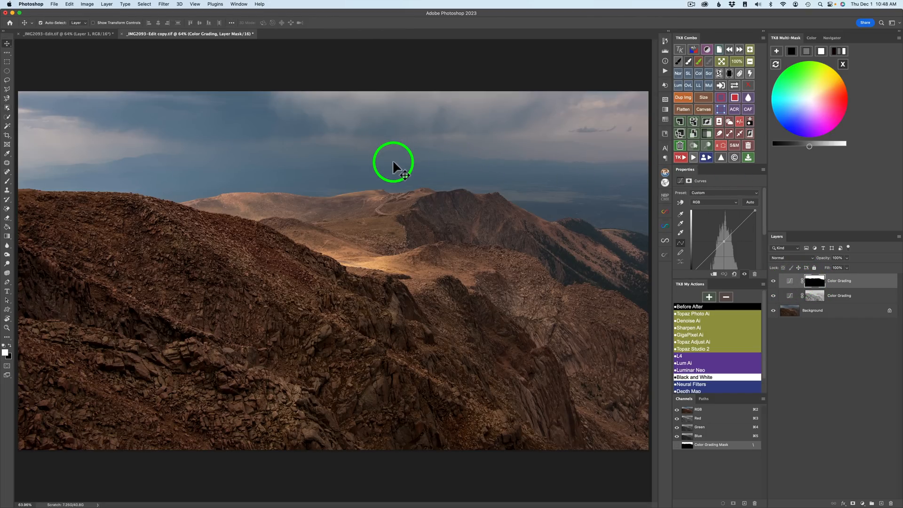
click(793, 50)
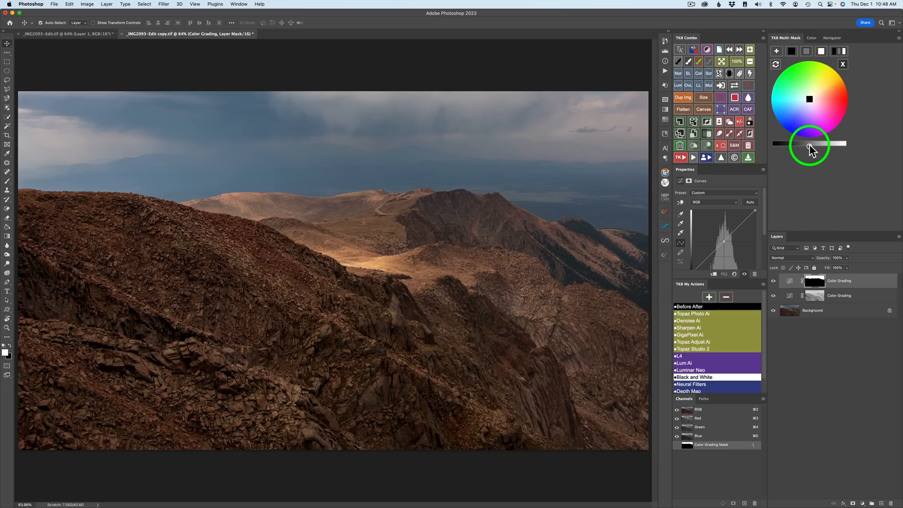
drag(809, 146, 795, 146)
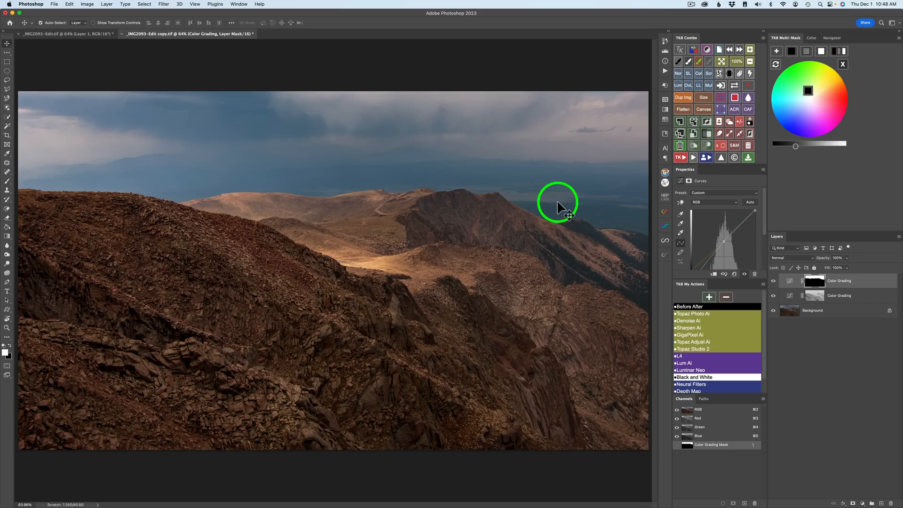
Step: Brighten the midtones of the sky's Color Grading layer and shift them slightly toward blue
click(806, 50)
drag(817, 142, 823, 151)
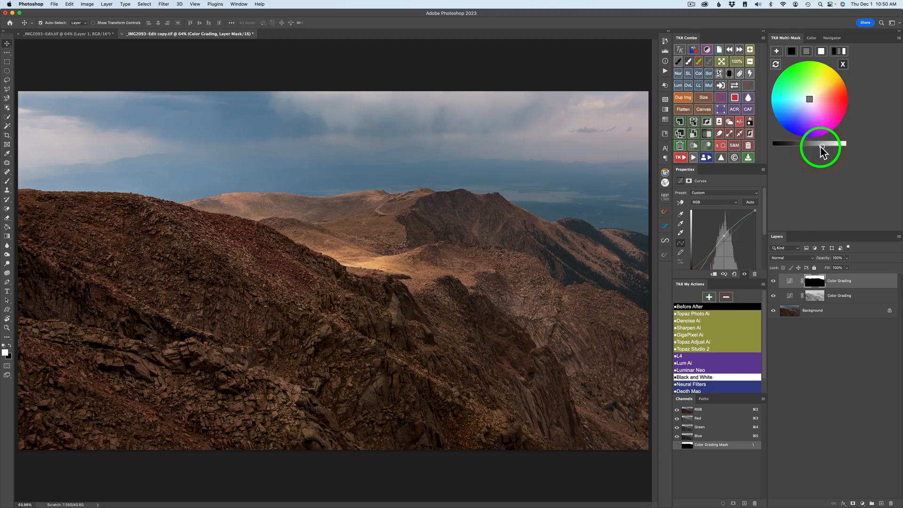
click(810, 100)
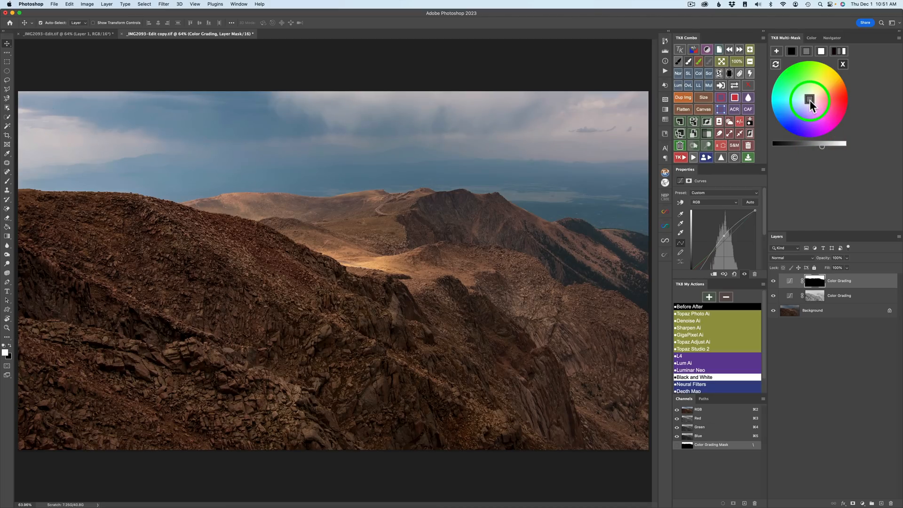
drag(808, 100, 807, 100)
Step: Brighten the highlights of the sky's Color Grading layer
click(824, 49)
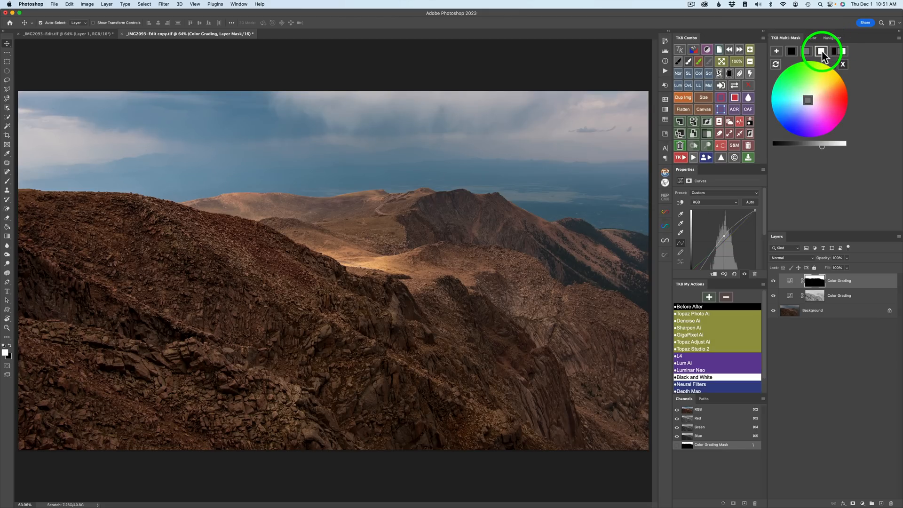
click(812, 147)
drag(810, 146, 821, 145)
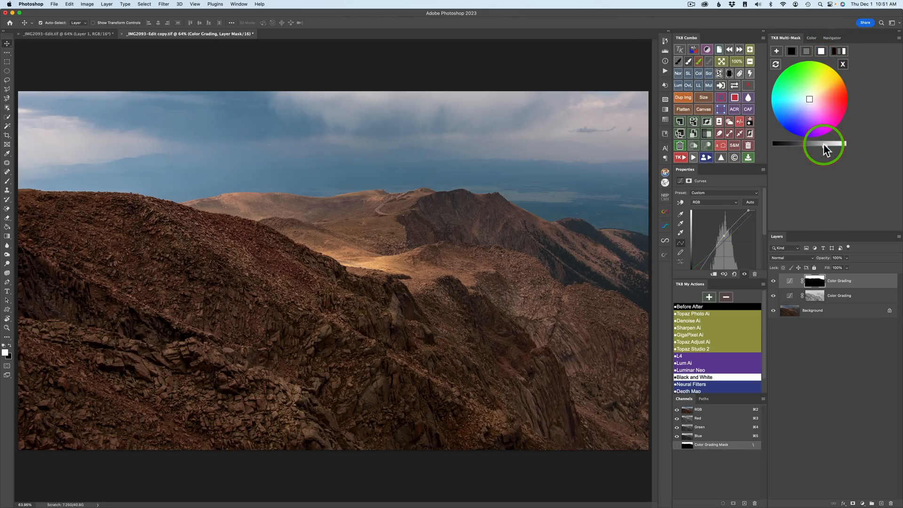
Step: Compare the photo with and without the sky's Color Grading layer
click(774, 283)
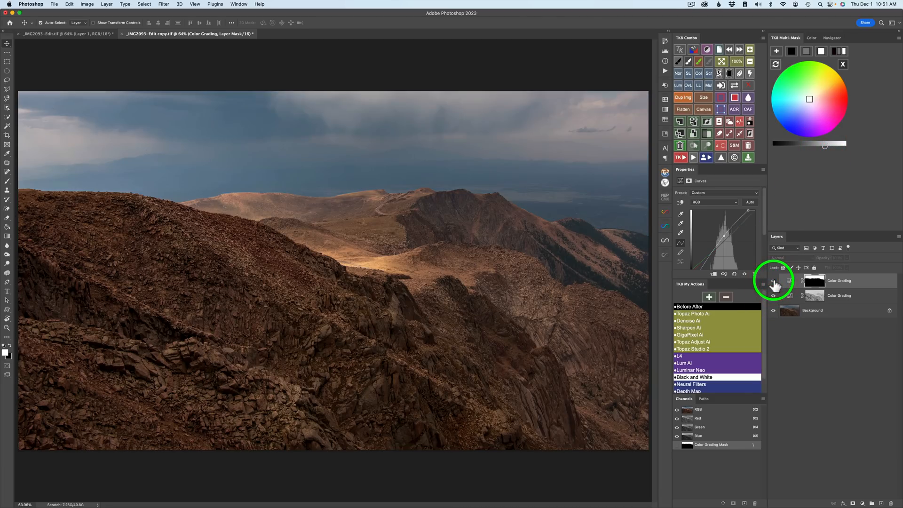
click(774, 283)
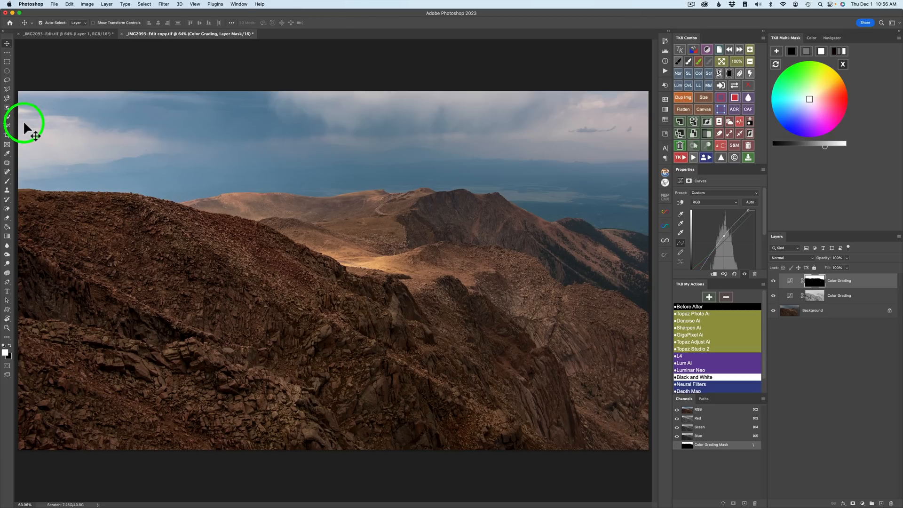
Step: Select the dark distant ridge below the sky with the Object Selection tool in Lasso mode
click(7, 107)
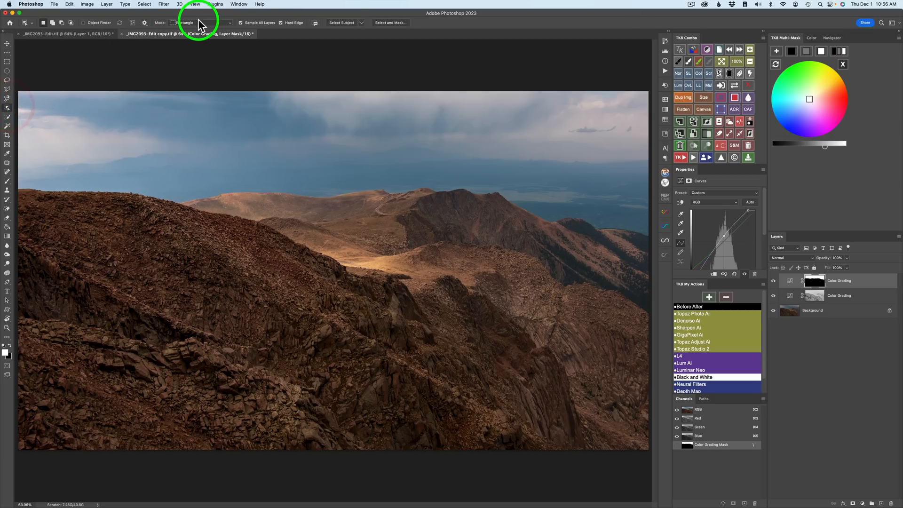
click(229, 23)
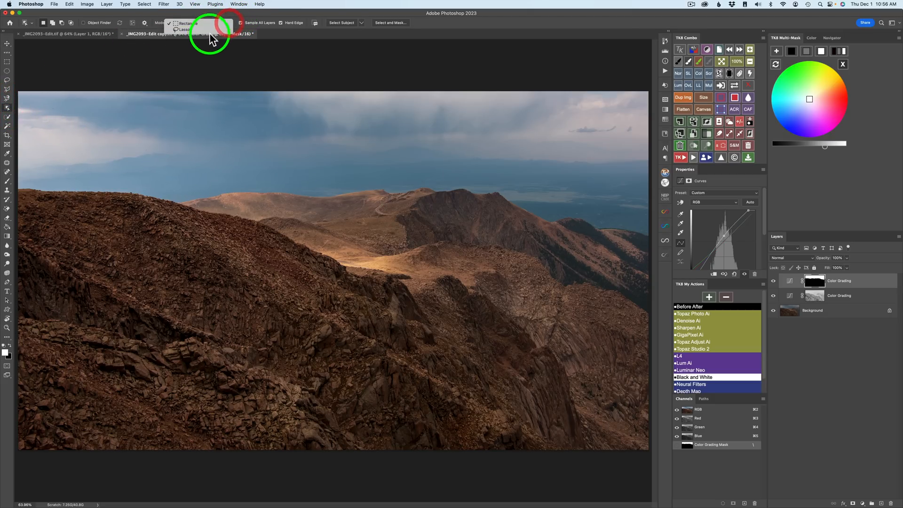
click(206, 29)
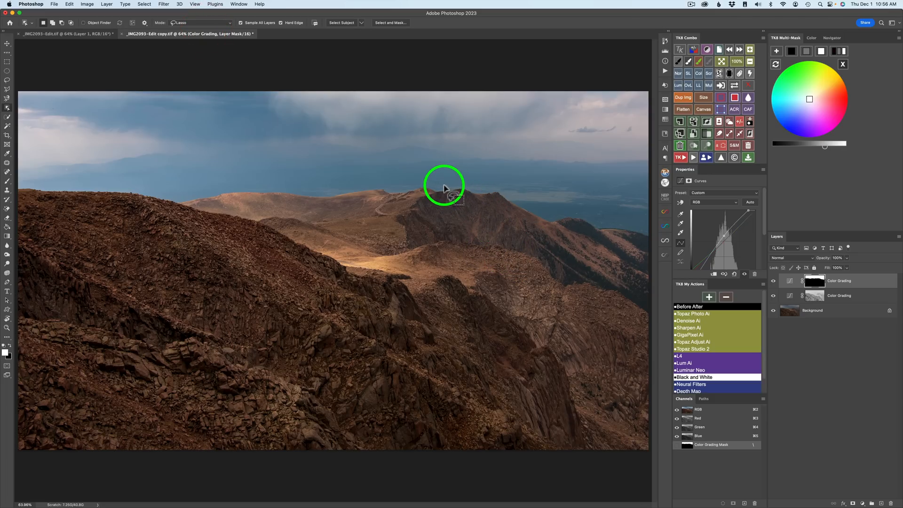
mouse_move(441, 187)
mouse_down()
mouse_move(404, 209)
mouse_move(397, 229)
mouse_move(411, 248)
mouse_move(530, 257)
mouse_move(582, 289)
mouse_move(641, 312)
mouse_move(649, 306)
mouse_move(651, 244)
mouse_move(578, 218)
mouse_move(543, 221)
mouse_move(494, 191)
mouse_move(458, 190)
mouse_up()
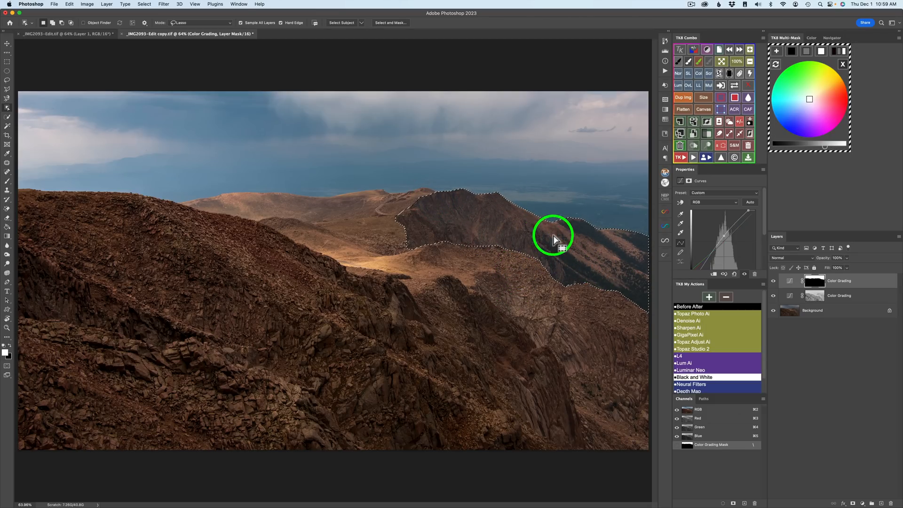
Step: Turn the ridge selection into a TK8 mask and store it for a multiply mask calculation
click(842, 64)
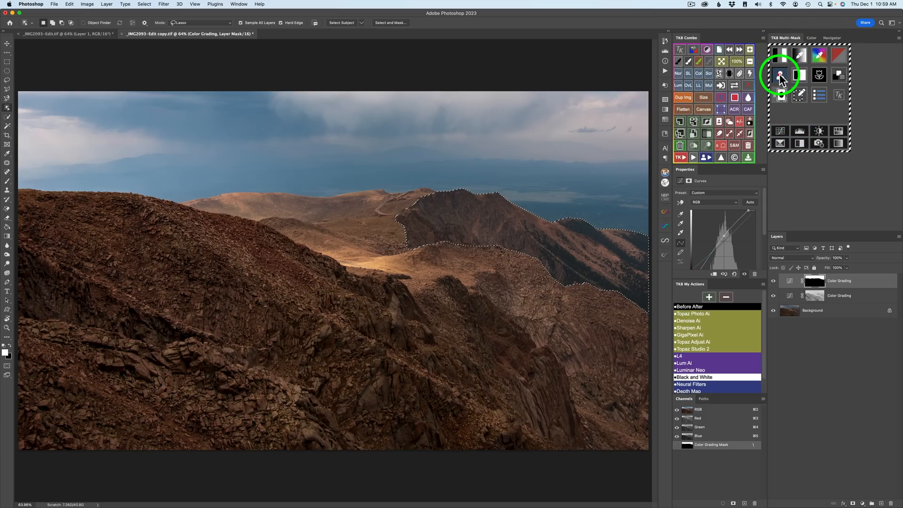
click(780, 77)
click(787, 50)
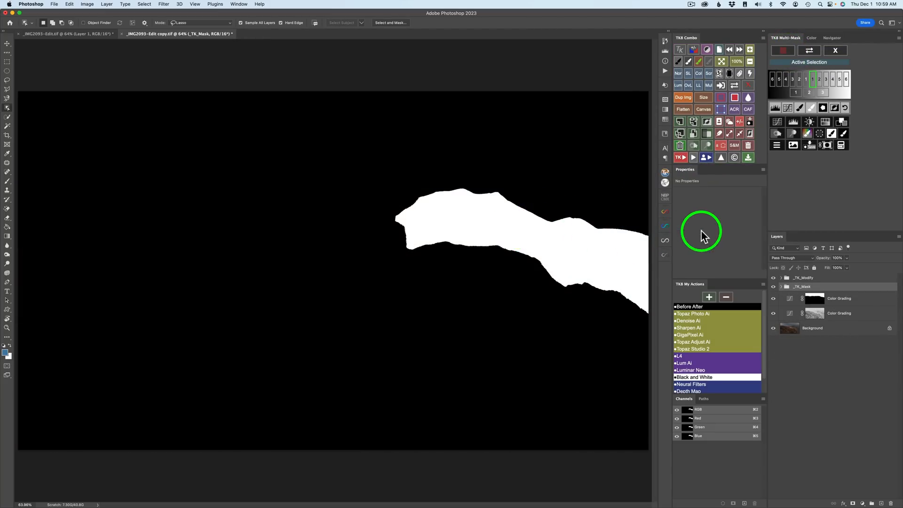
click(841, 146)
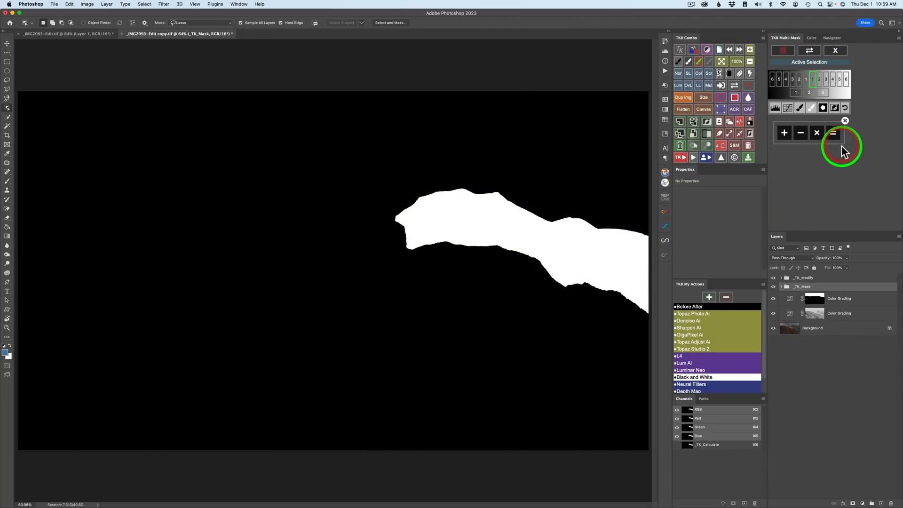
click(817, 135)
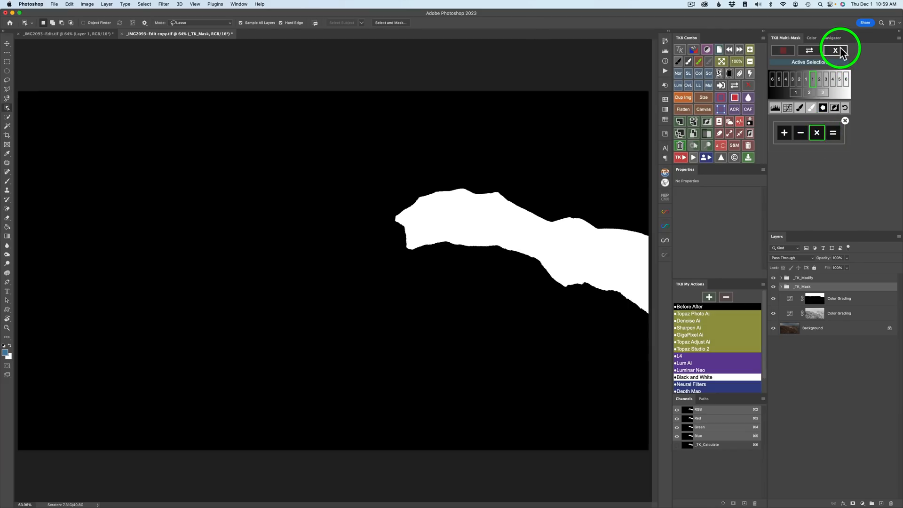
click(840, 49)
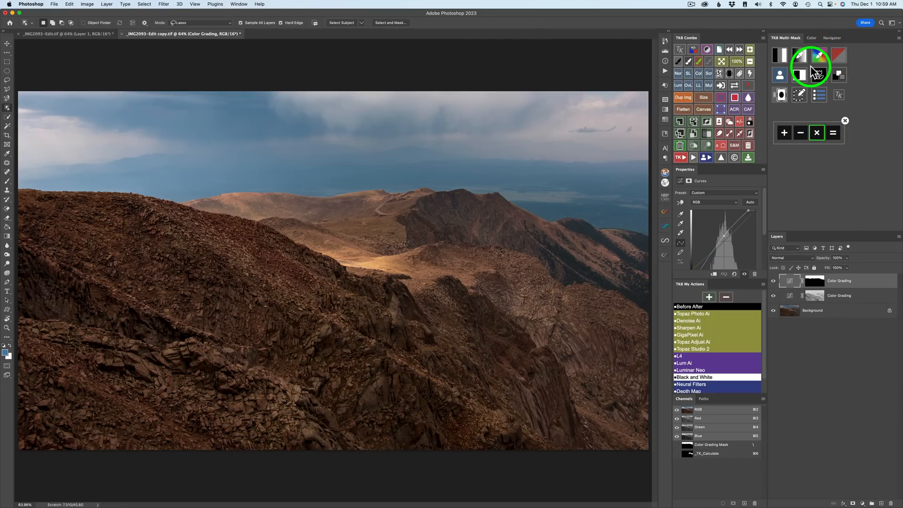
Step: Generate a luminosity mask for the dark tones, narrowed to Darks 4 and based on the yellow channel
click(780, 55)
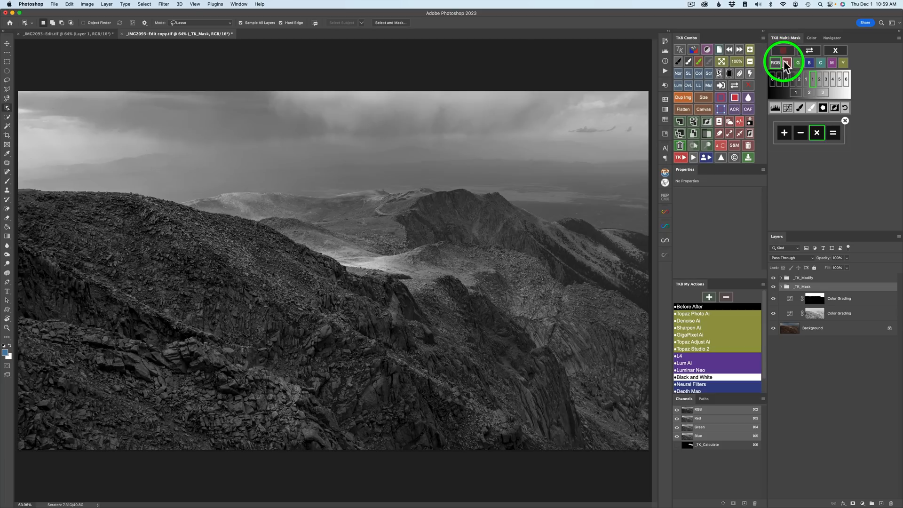
click(805, 78)
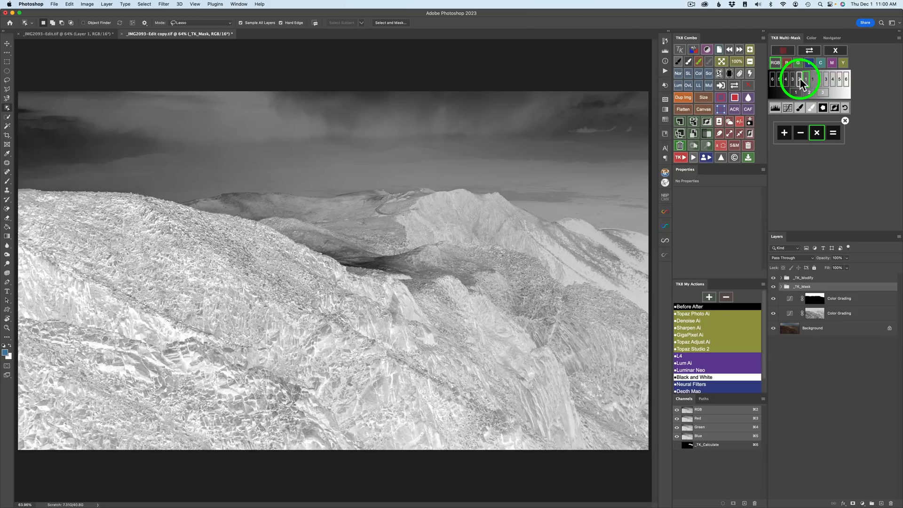
click(799, 78)
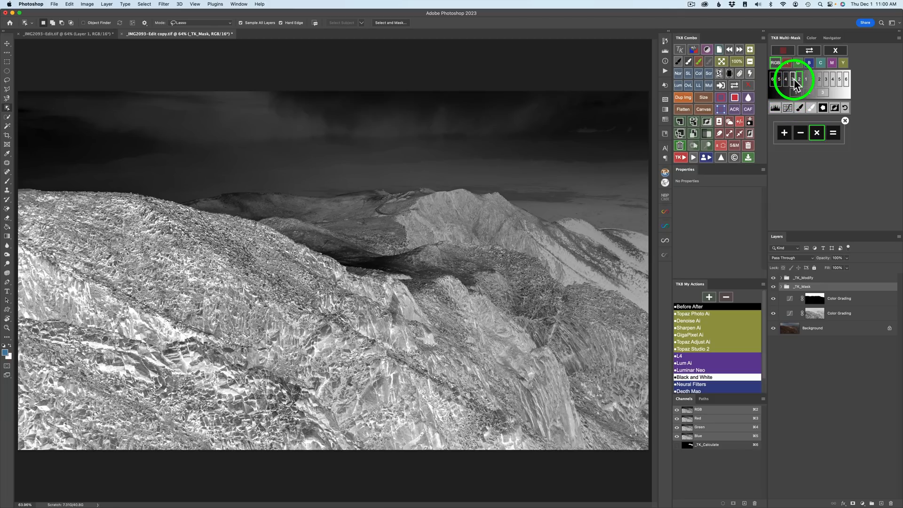
click(793, 80)
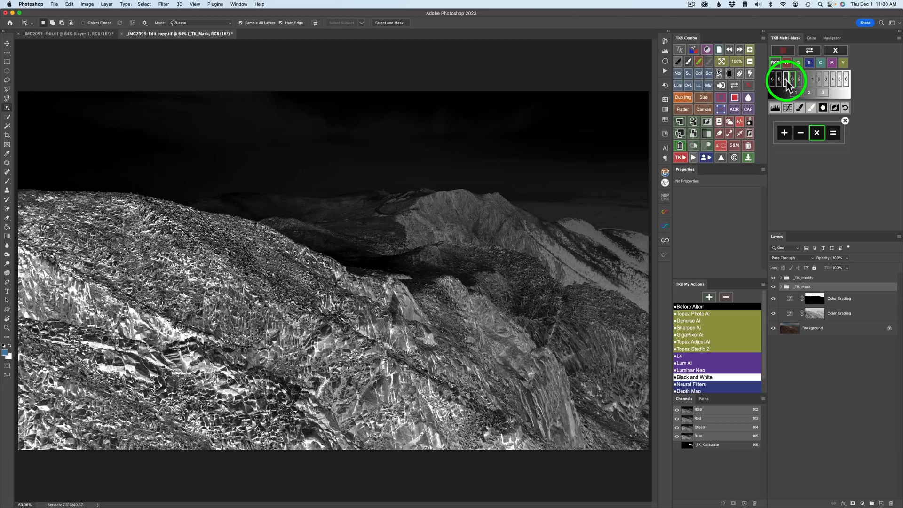
click(786, 79)
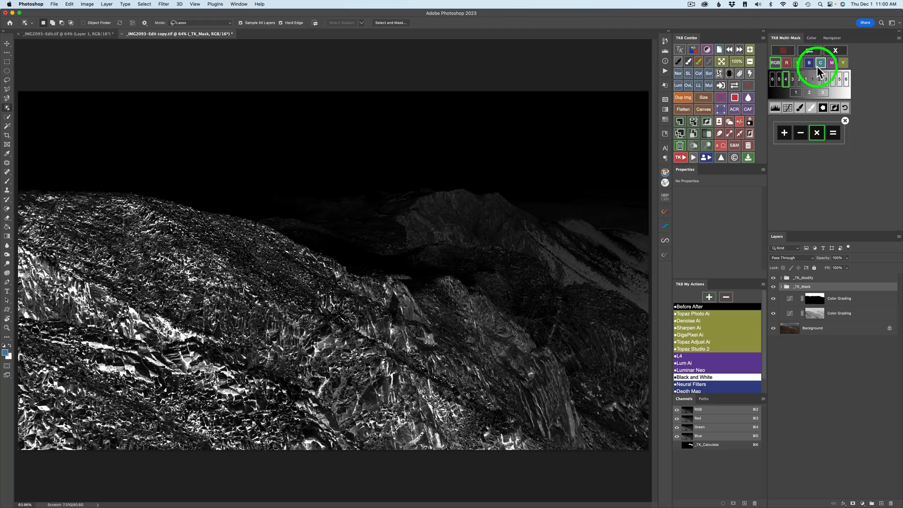
click(843, 62)
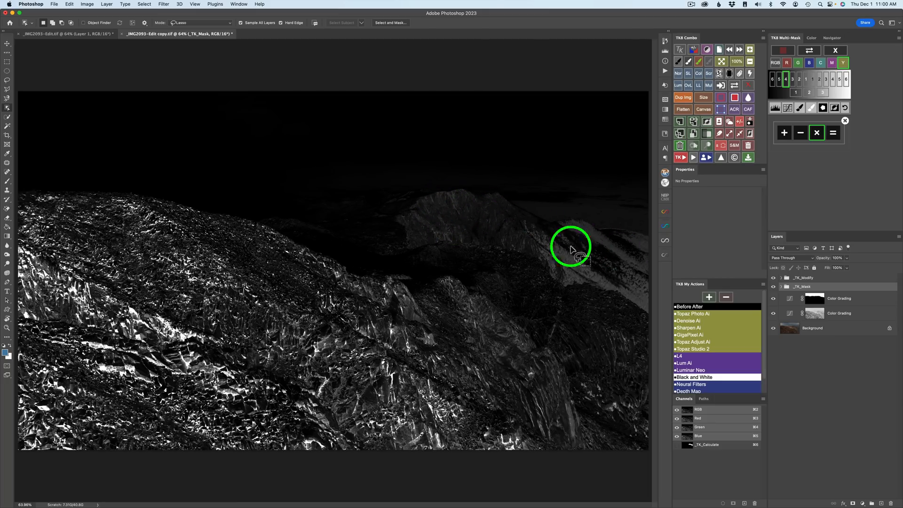
Step: Strengthen the darks mask with Levels, using black input 18 and white input 117, and multiply it with the stored ridge mask
click(775, 108)
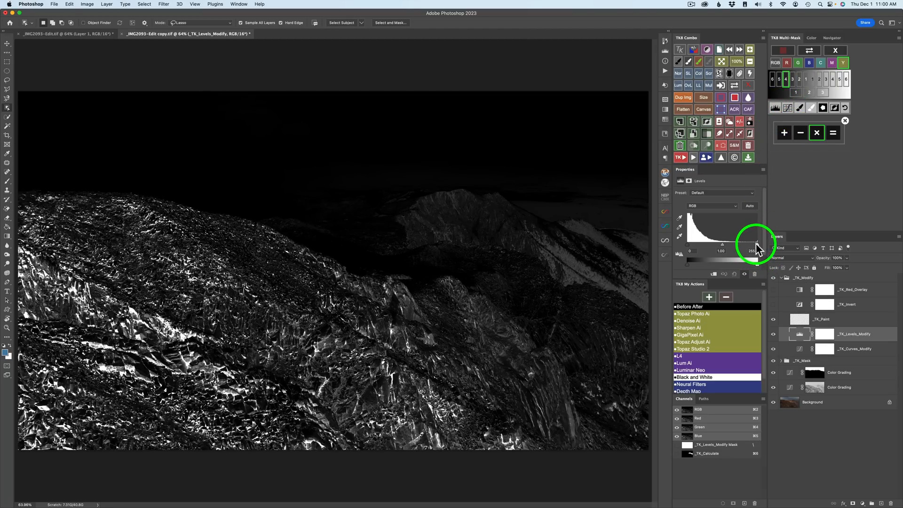
drag(756, 243, 700, 245)
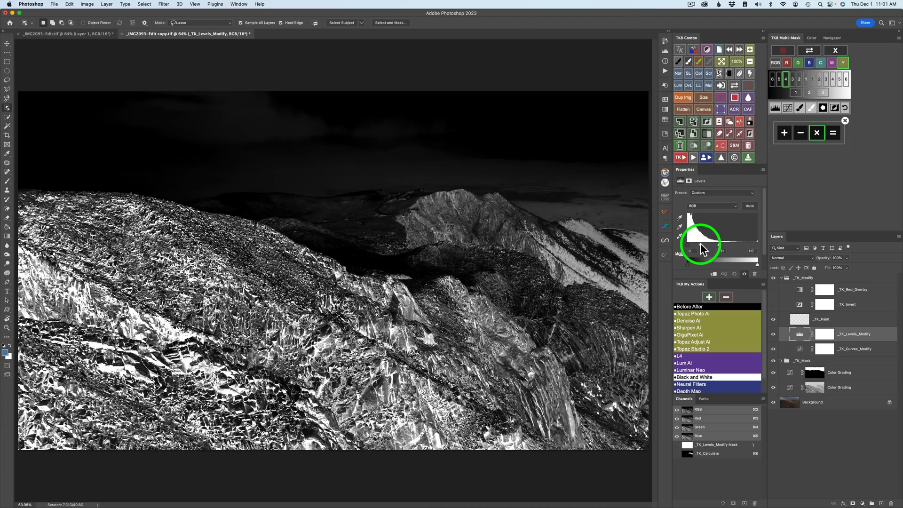
drag(701, 243, 690, 243)
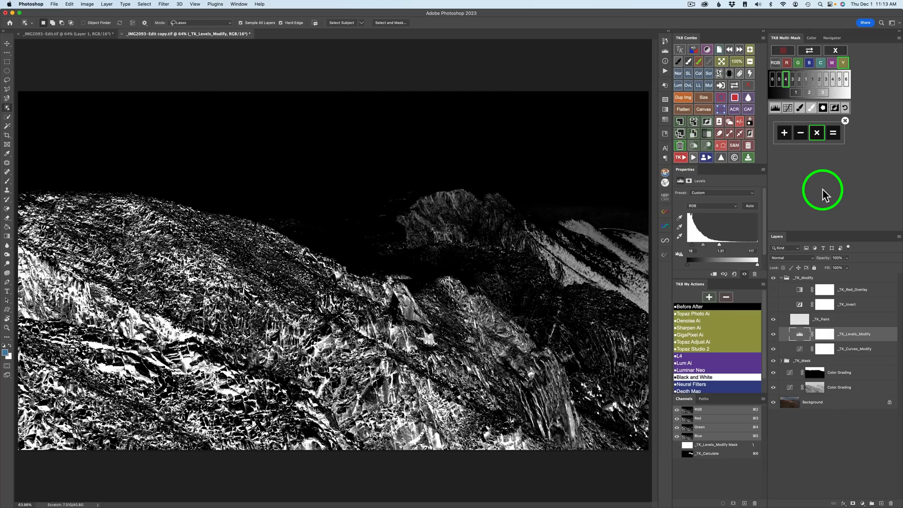
click(833, 135)
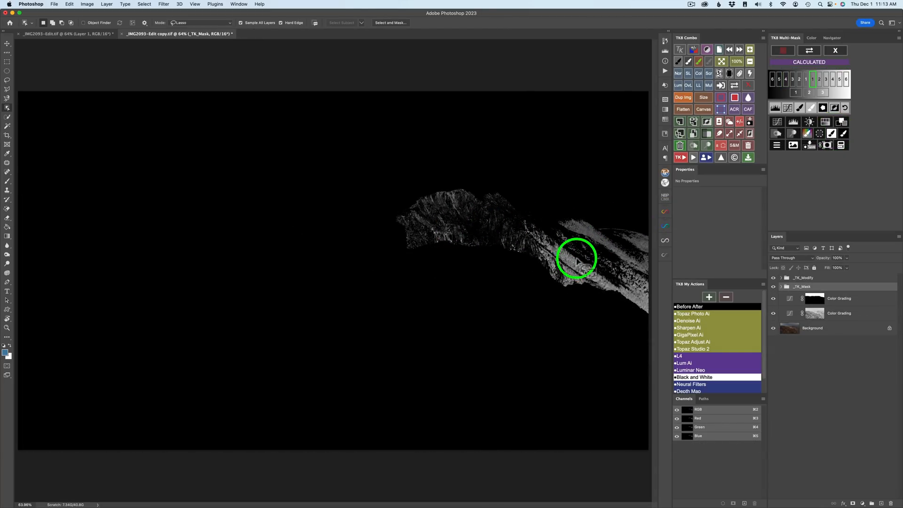
Step: Add a Color Grading layer through the calculated ridge mask, darken its shadows, and compare the image with and without it
click(842, 122)
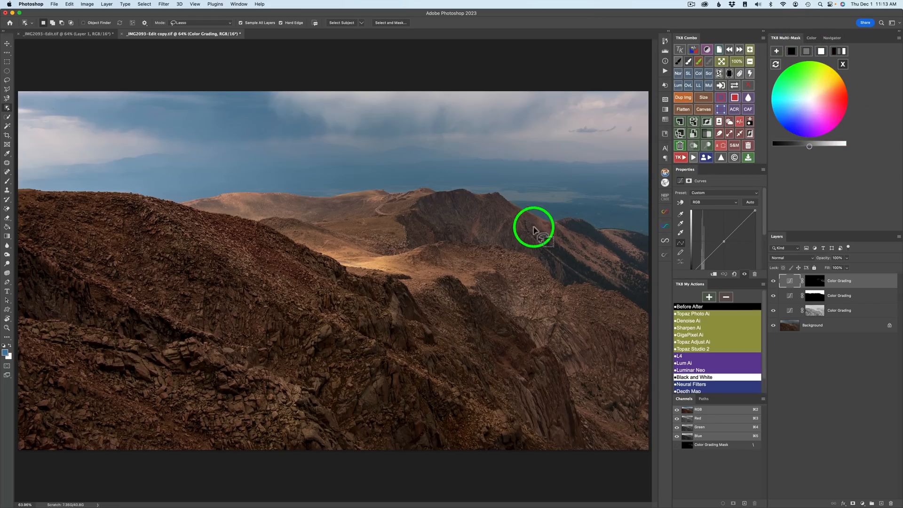
click(792, 52)
drag(809, 145, 794, 145)
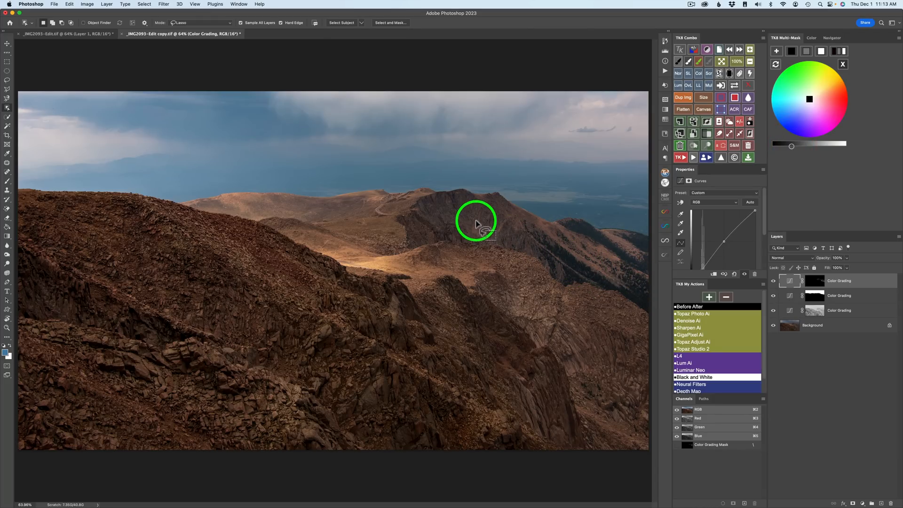
click(773, 280)
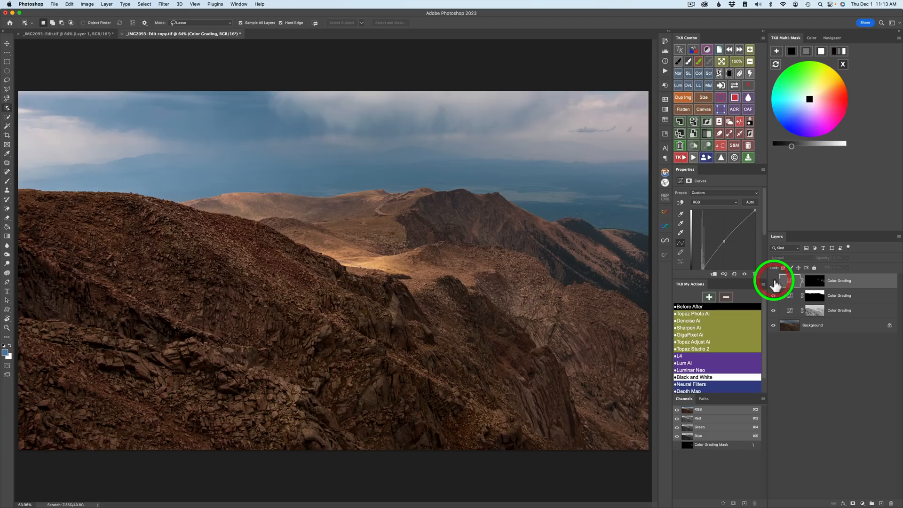
click(773, 282)
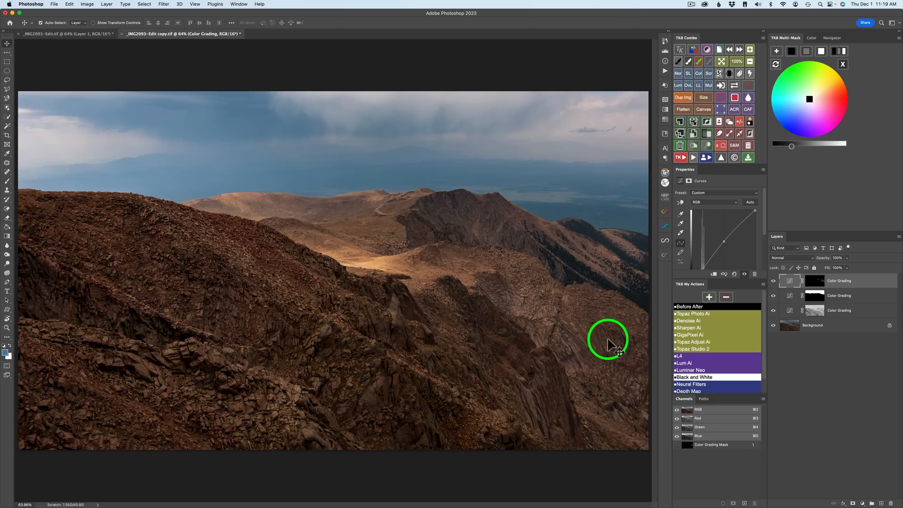
Step: Add a Curves adjustment layer above the Color Grading layers with a black mask and Multiply blend mode
drag(722, 288, 721, 317)
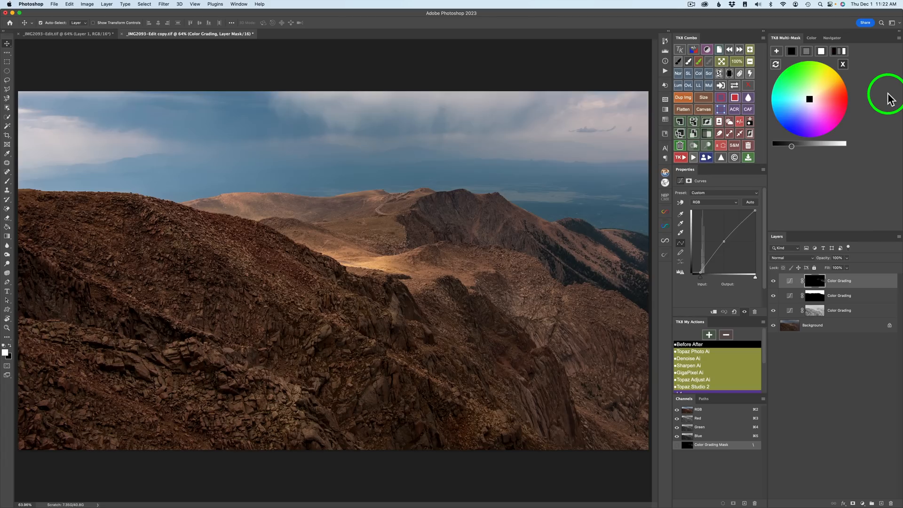
click(843, 65)
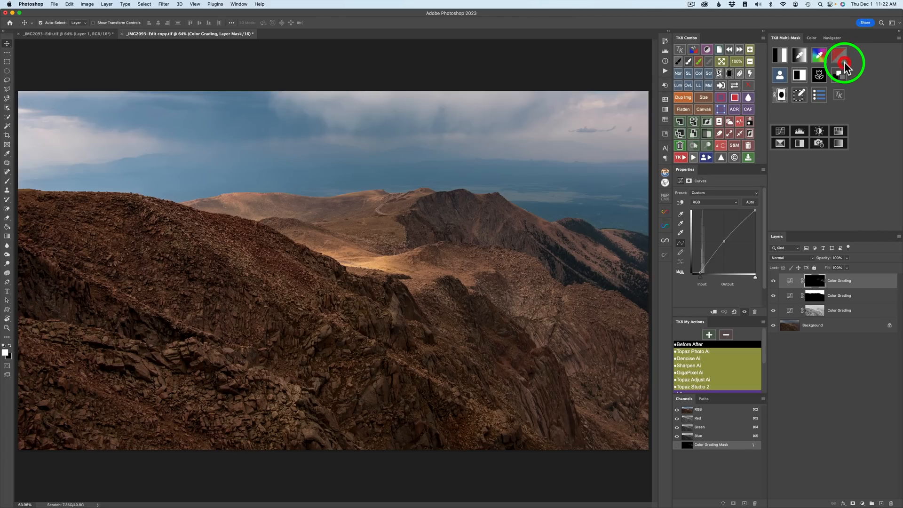
click(780, 132)
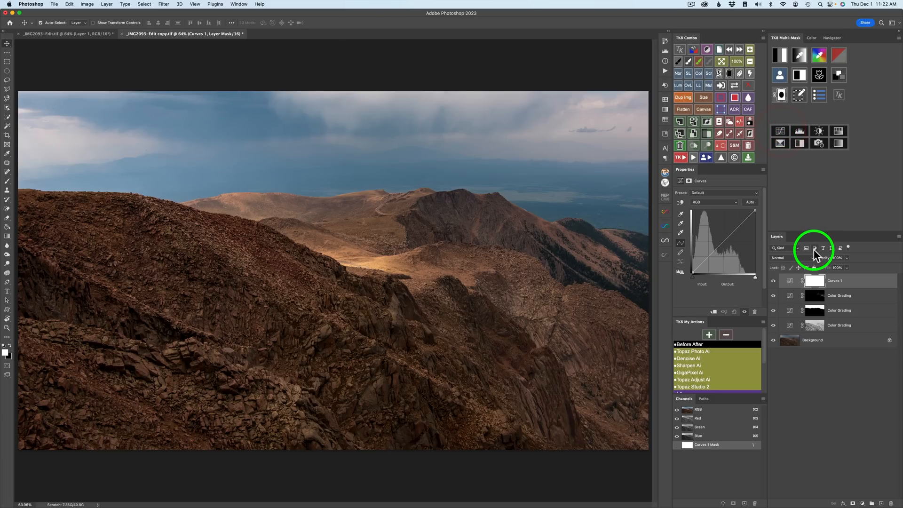
click(729, 72)
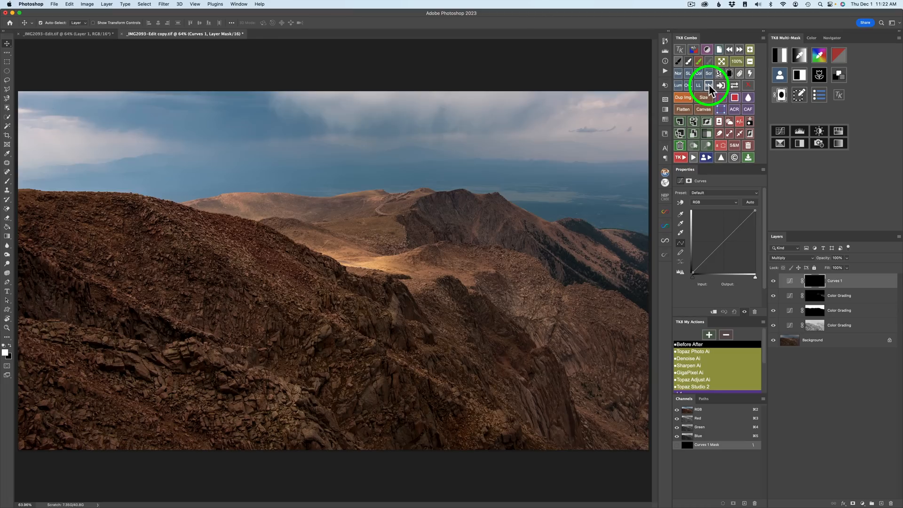
Step: Generate a Darks 2 luminosity mask based on the yellow channel
click(780, 55)
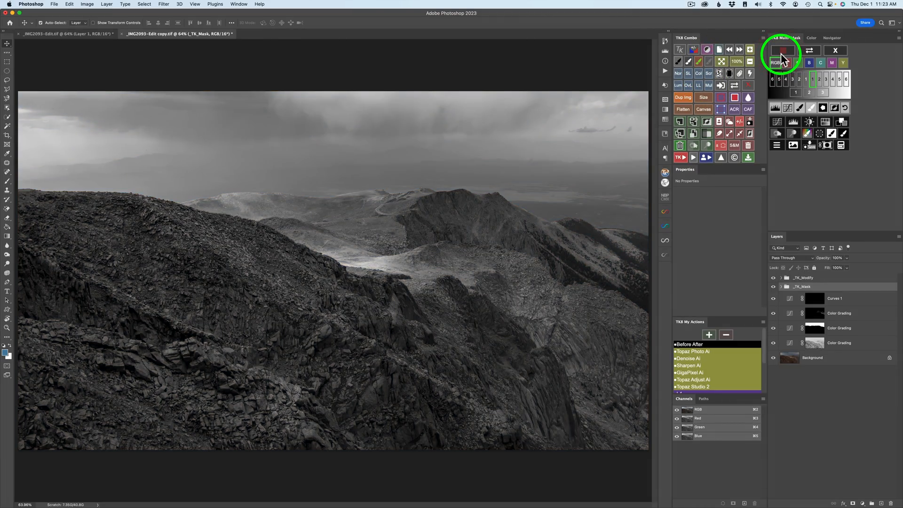
click(805, 78)
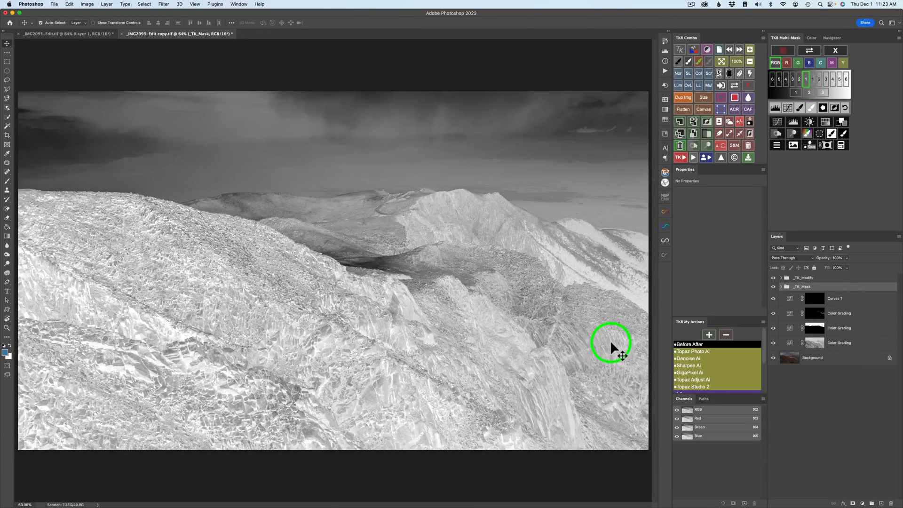
click(799, 78)
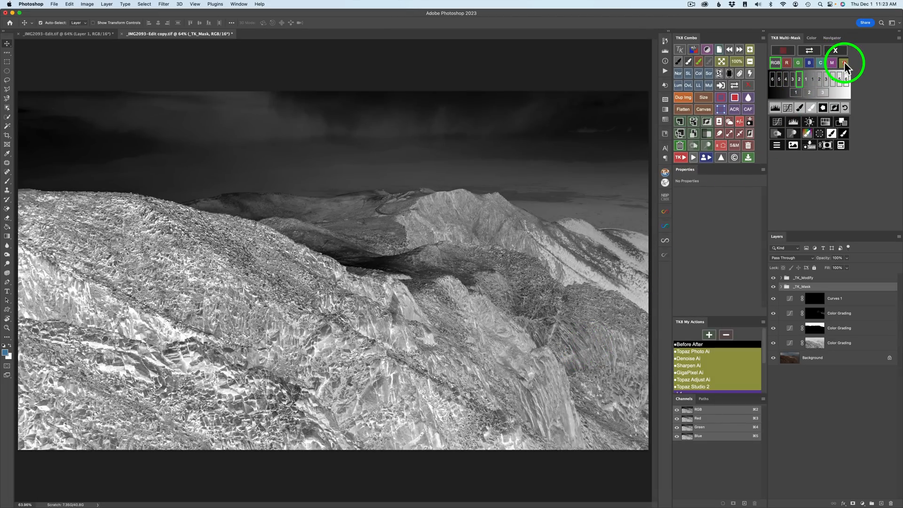
click(844, 63)
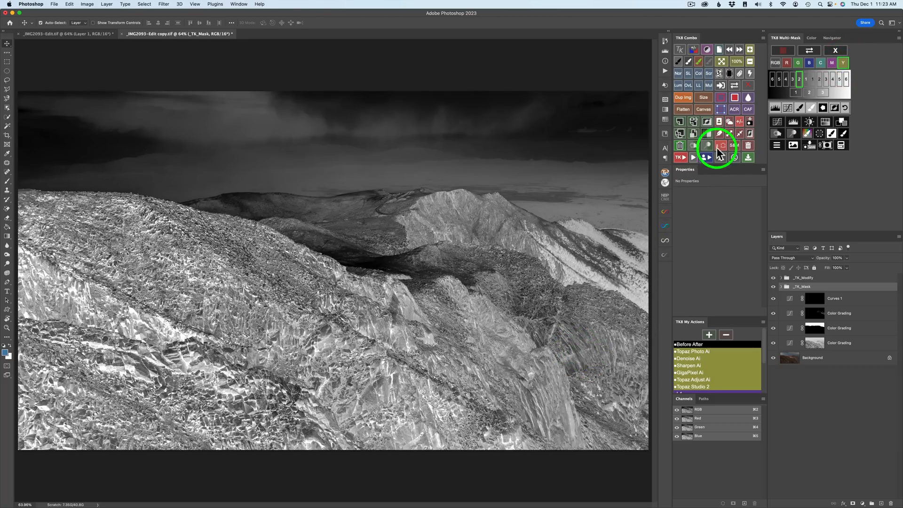
Step: Increase the darks mask's contrast with Levels, using black input 58 and midtone 1.07, and load it as a painting selection for the Curves 1 mask
click(776, 109)
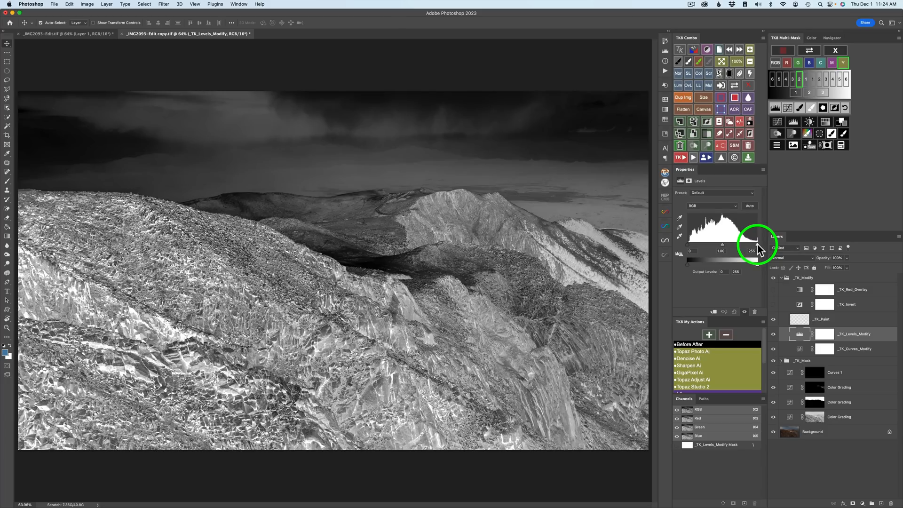
drag(757, 245, 717, 245)
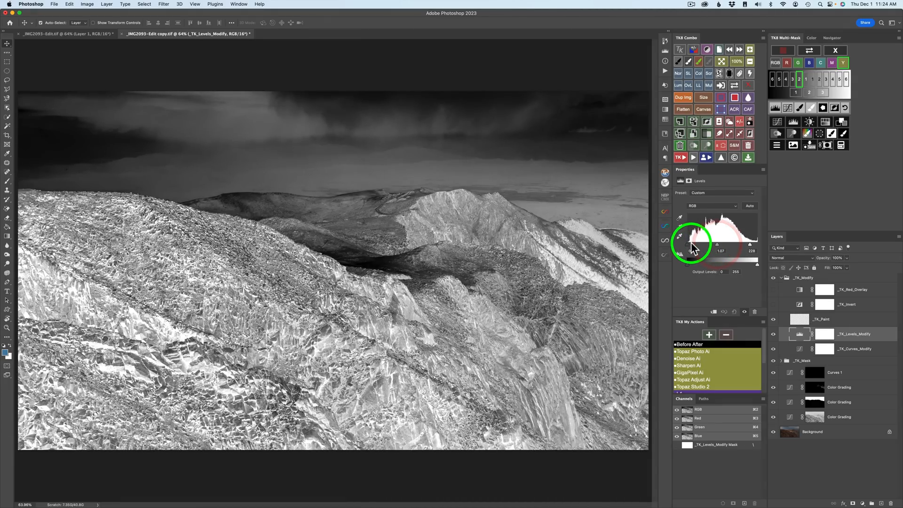
drag(684, 246, 704, 244)
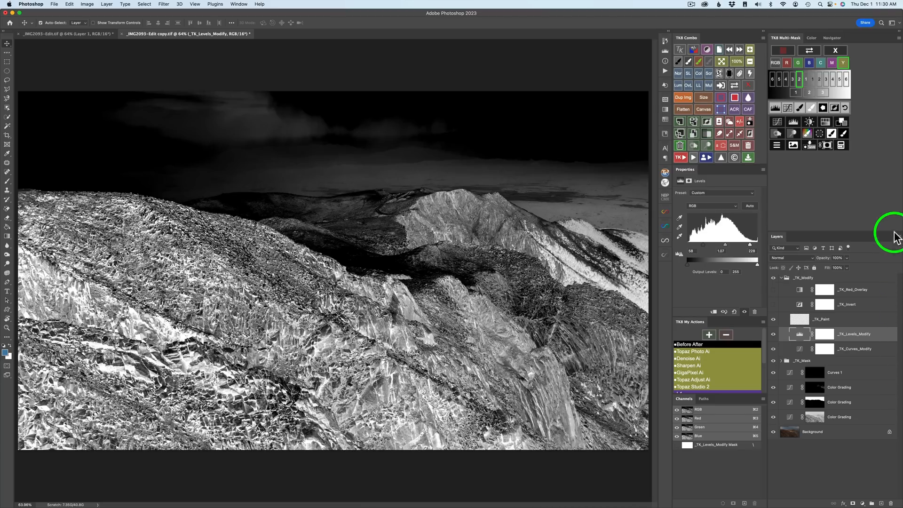
click(843, 135)
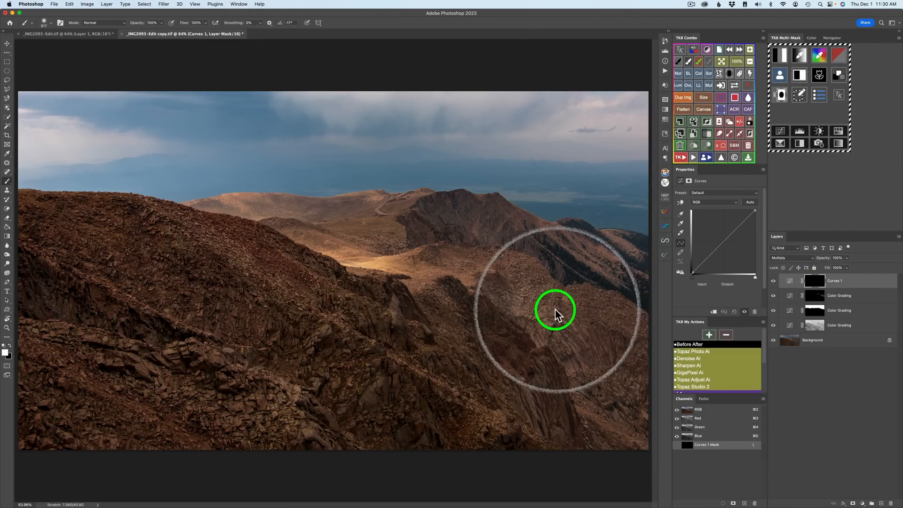
Step: Paint white on the Curves 1 mask over the right-hand rocky slopes, reducing brush size and opacity to 50%, and compare with and without the layer
drag(554, 308, 507, 309)
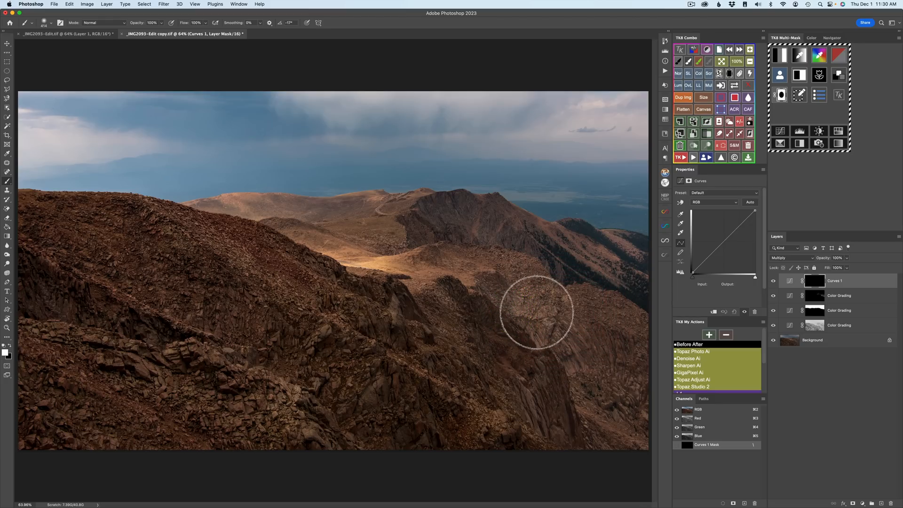
drag(572, 314, 554, 319)
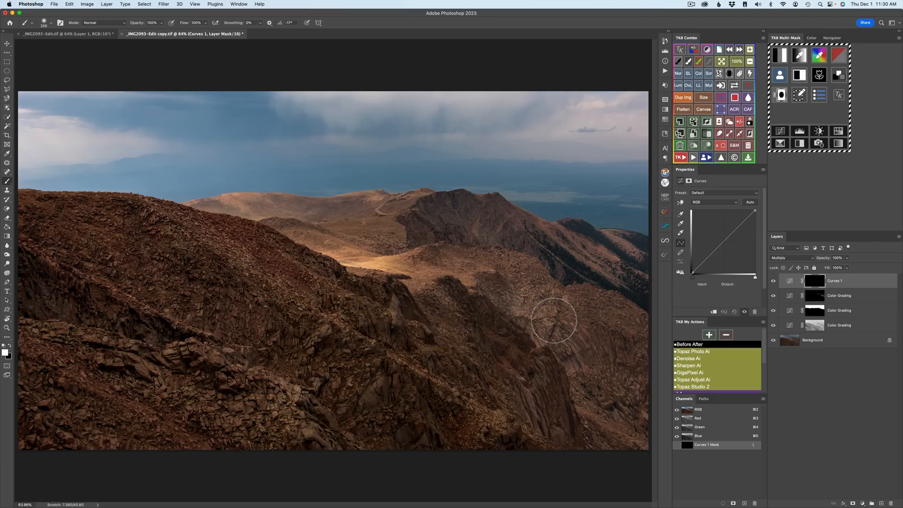
key(5)
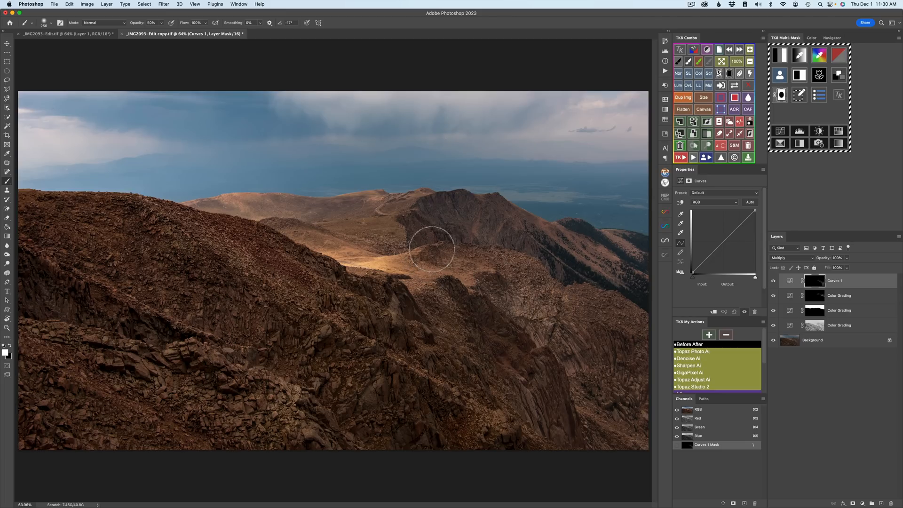
ctrl+alt+drag(422, 258, 405, 259)
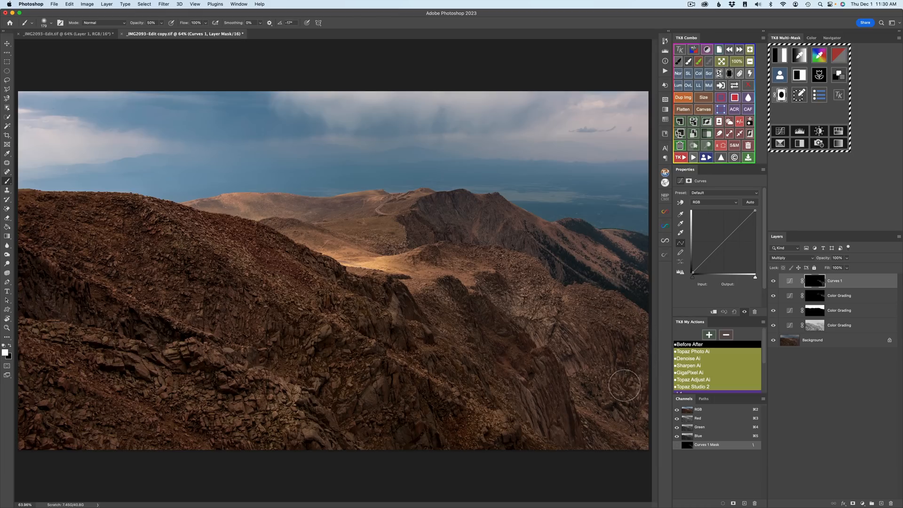
mouse_move(624, 385)
mouse_down()
mouse_move(638, 343)
mouse_move(642, 400)
mouse_move(611, 398)
mouse_up()
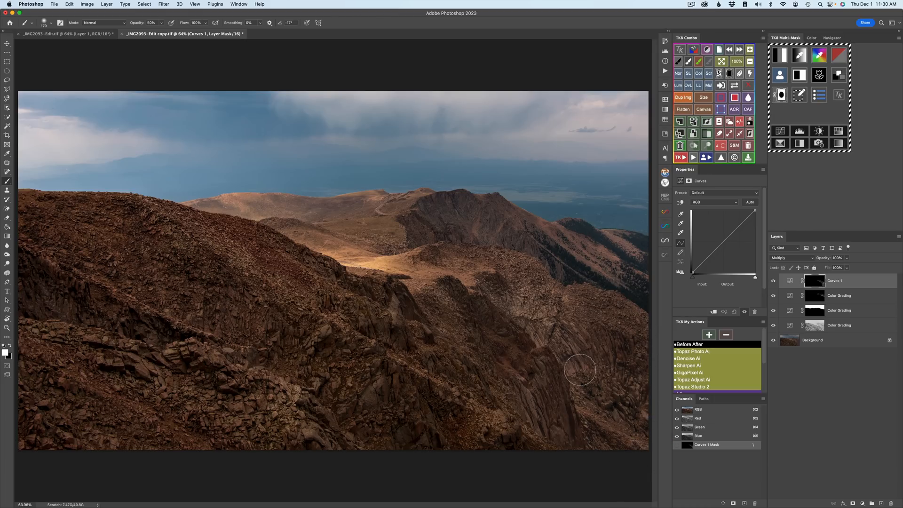
mouse_move(588, 342)
mouse_down()
mouse_move(608, 334)
mouse_move(600, 332)
mouse_move(610, 363)
mouse_move(603, 396)
mouse_move(507, 436)
mouse_up()
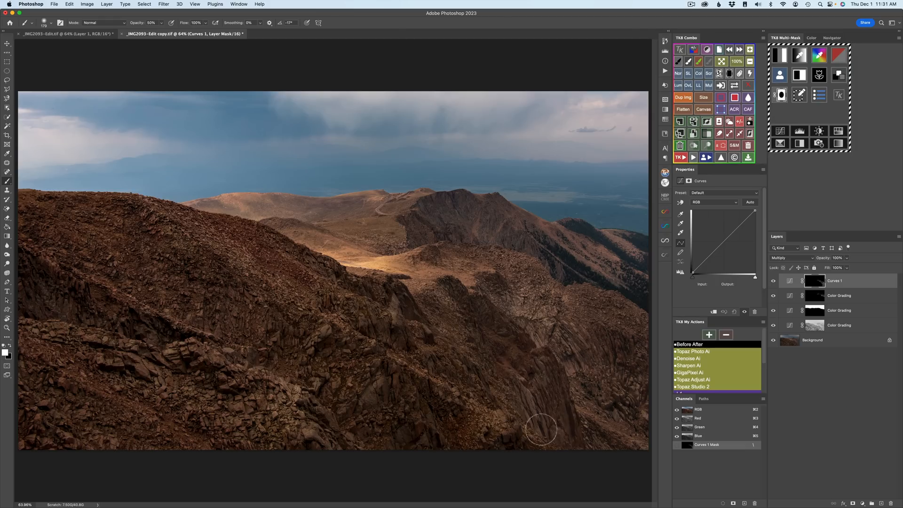
click(773, 282)
click(773, 281)
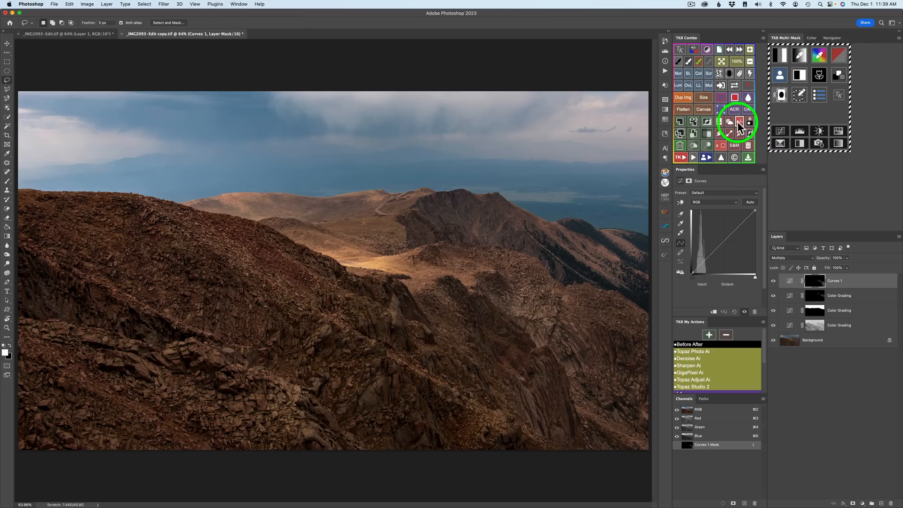
Step: Clear the selection and add a Curves adjustment layer above Curves 1 with a black mask and Screen blend mode
click(740, 123)
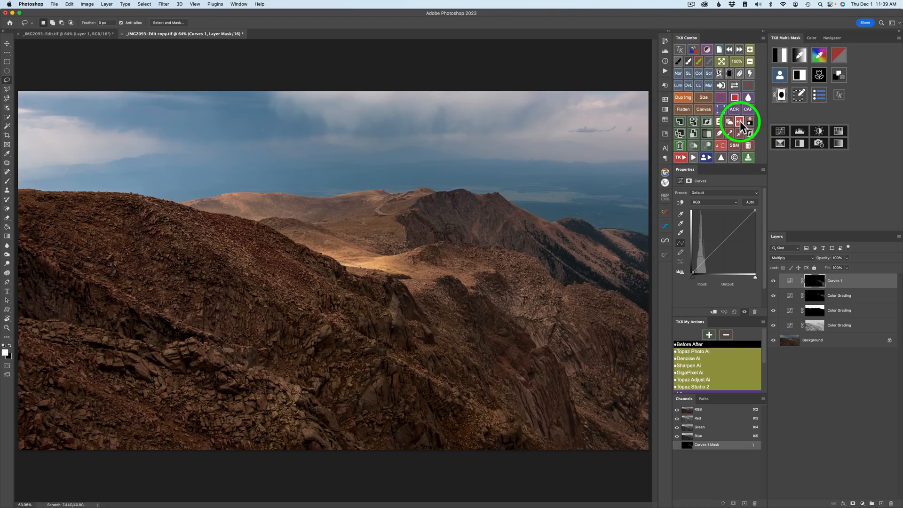
click(780, 130)
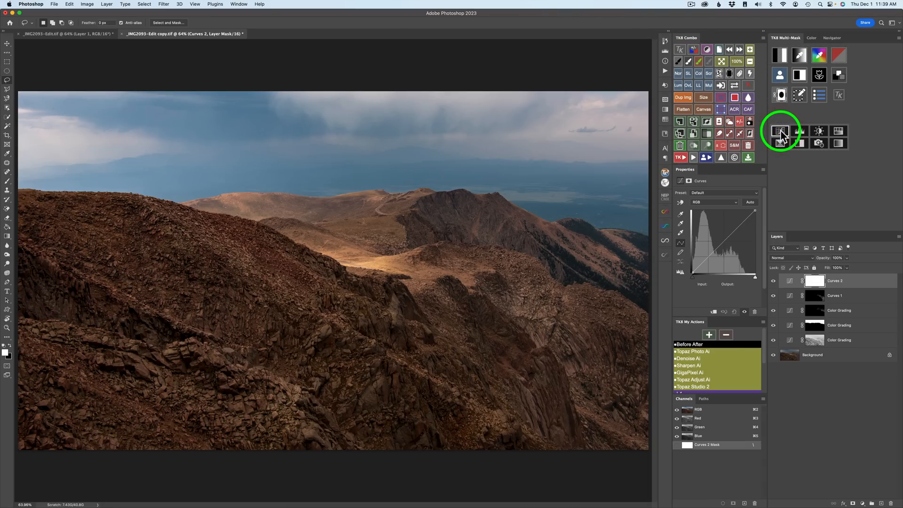
click(730, 73)
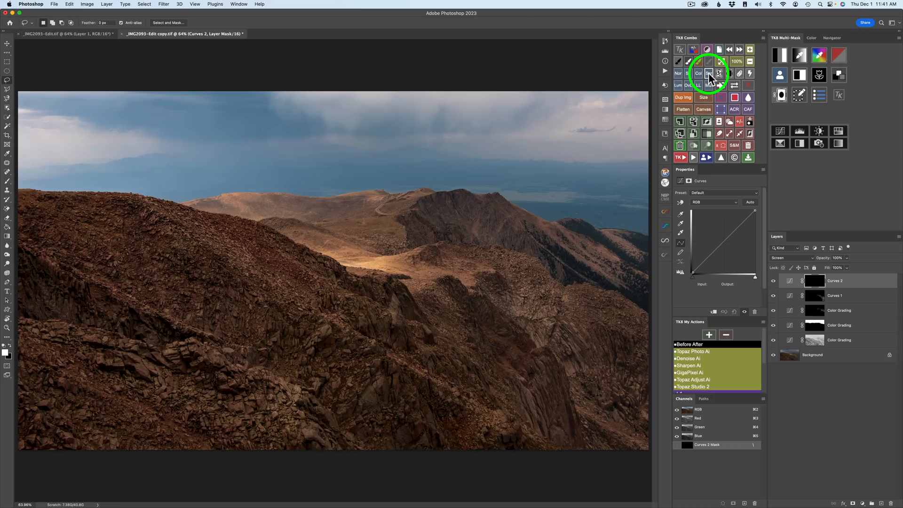
Step: Create a zone mask from a colour sampled on the lit rocks of the right-hand slope
key(v)
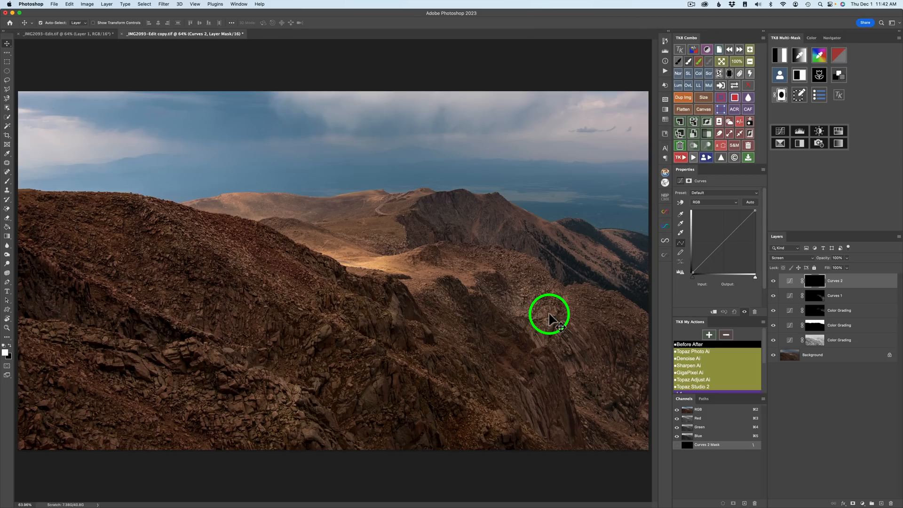
click(801, 54)
drag(510, 276, 443, 275)
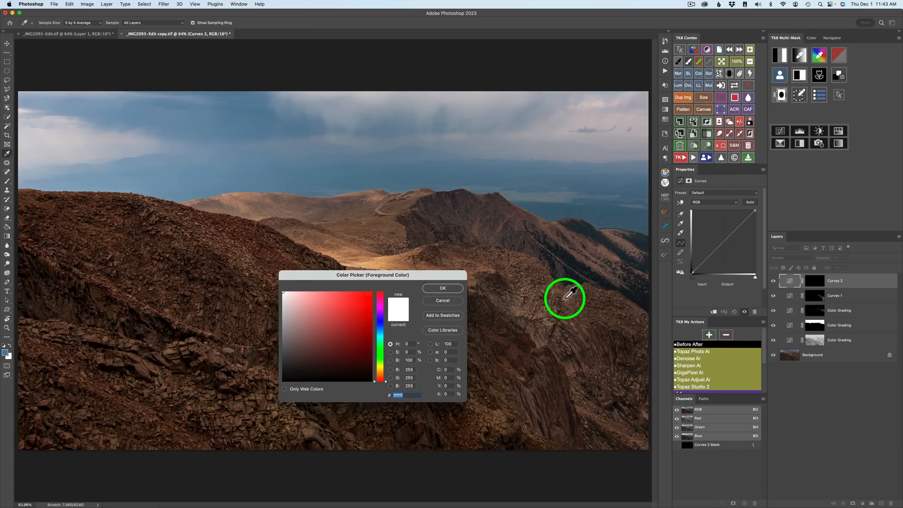
click(565, 298)
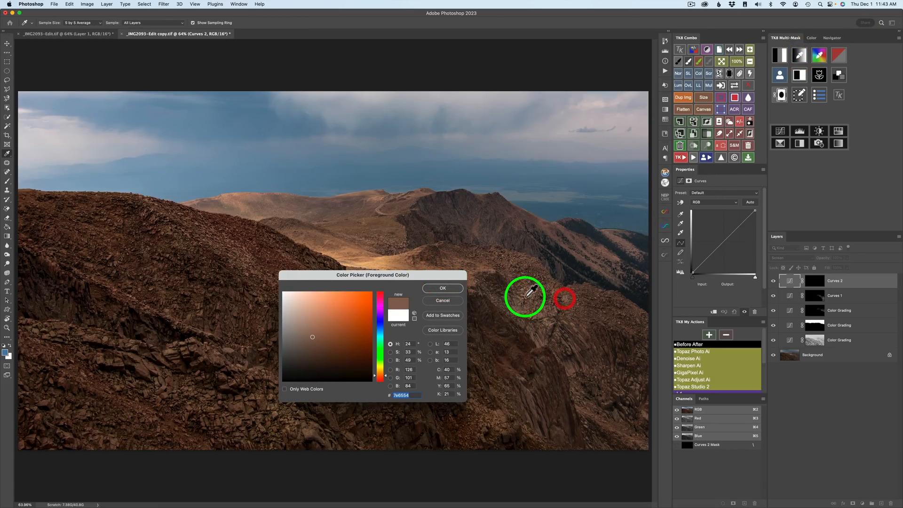
click(438, 288)
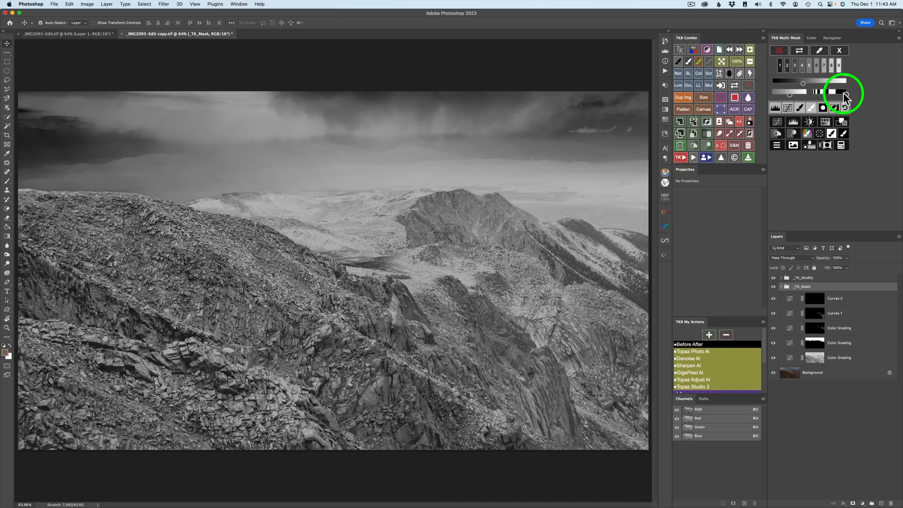
Step: Narrow and brighten the zone mask to isolate the lighter rocks, and load it as a painting selection for the Curves 2 mask
drag(844, 93, 826, 94)
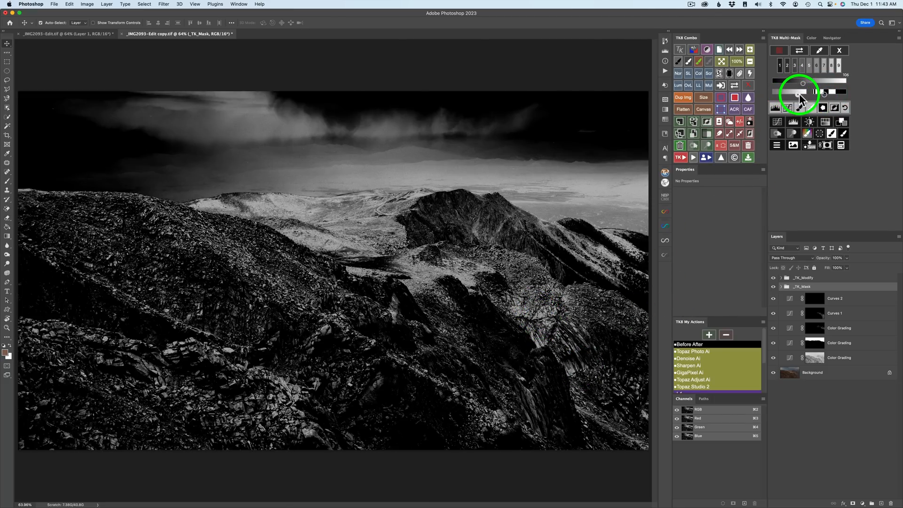
click(800, 94)
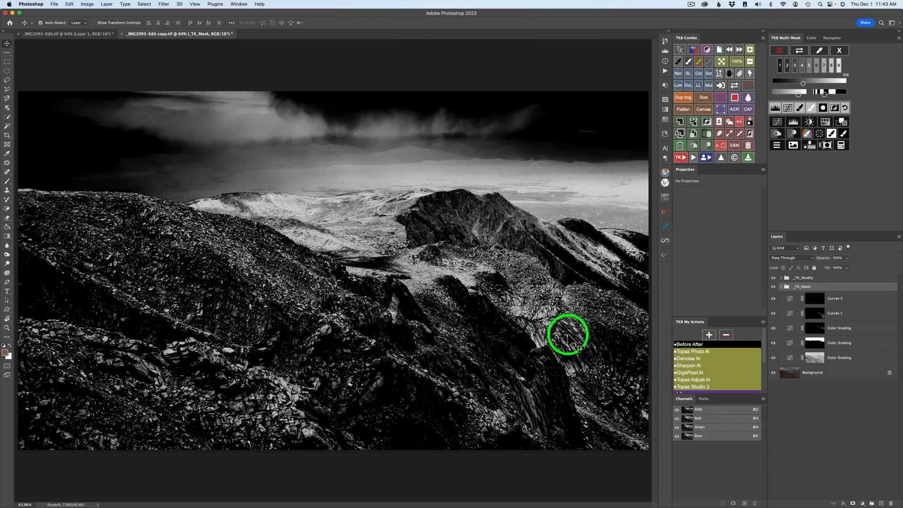
click(844, 134)
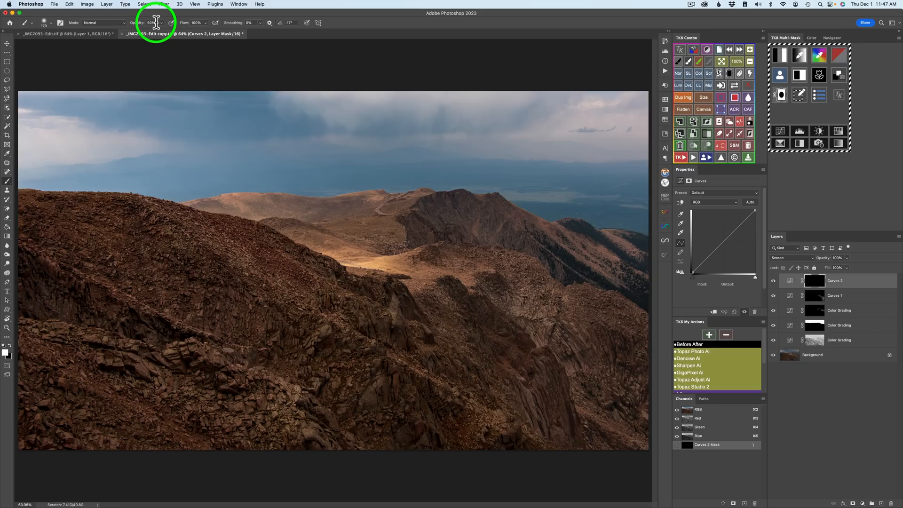
Step: Paint white at 10% opacity on the Curves 2 mask over the right-hand rocks, and compare the image with and without both Curves layers
key(1)
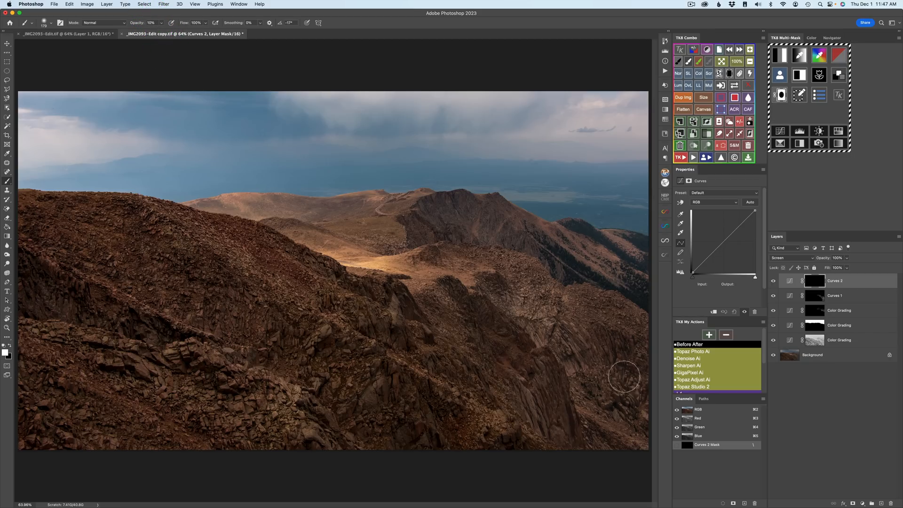
drag(624, 377, 616, 376)
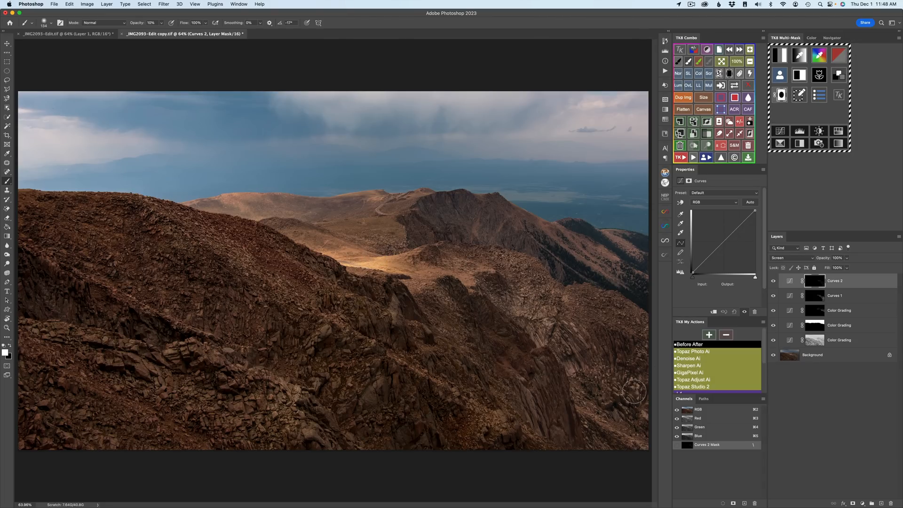
click(773, 281)
click(773, 280)
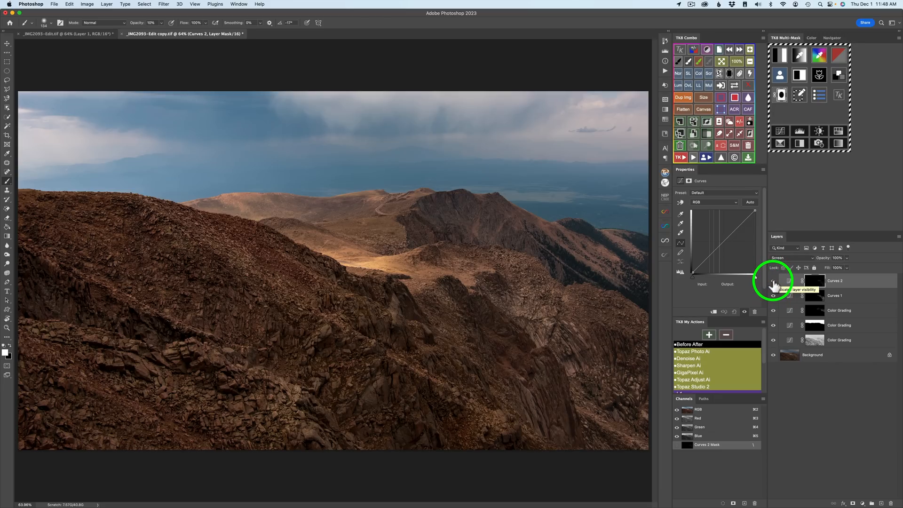
click(773, 282)
click(774, 296)
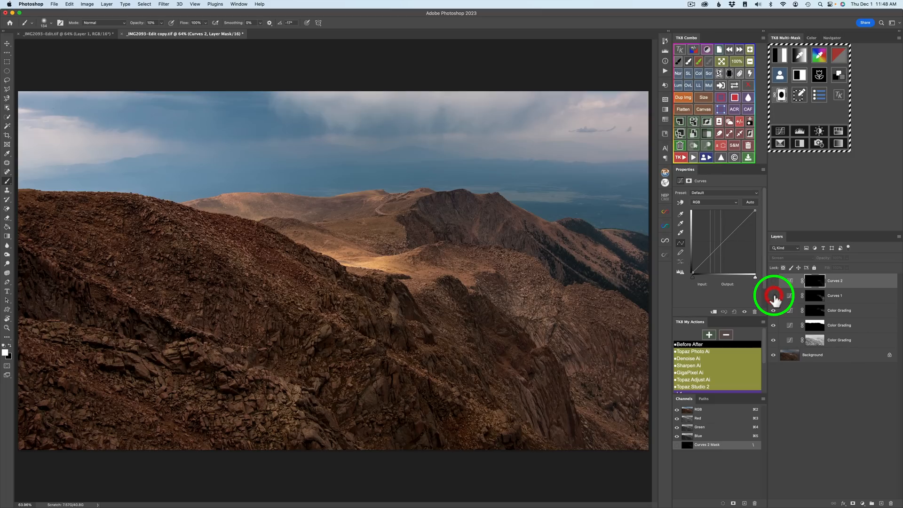
click(773, 281)
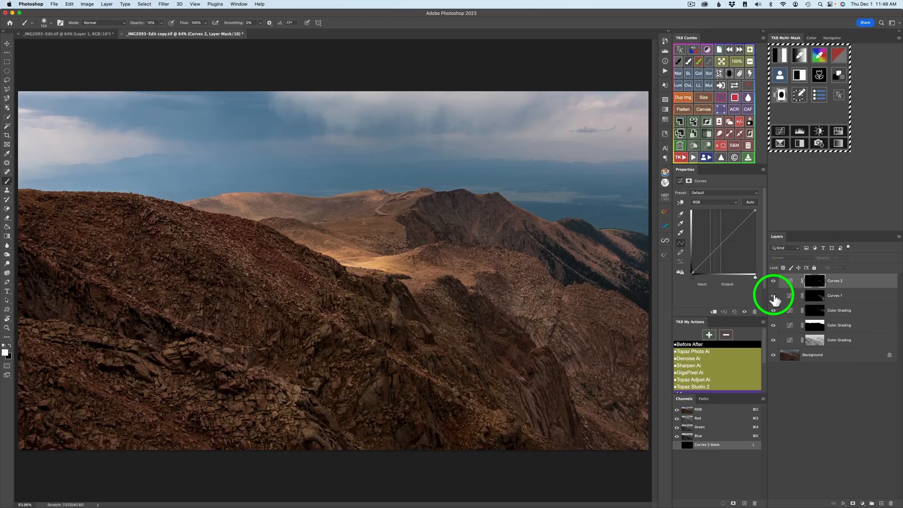
click(774, 296)
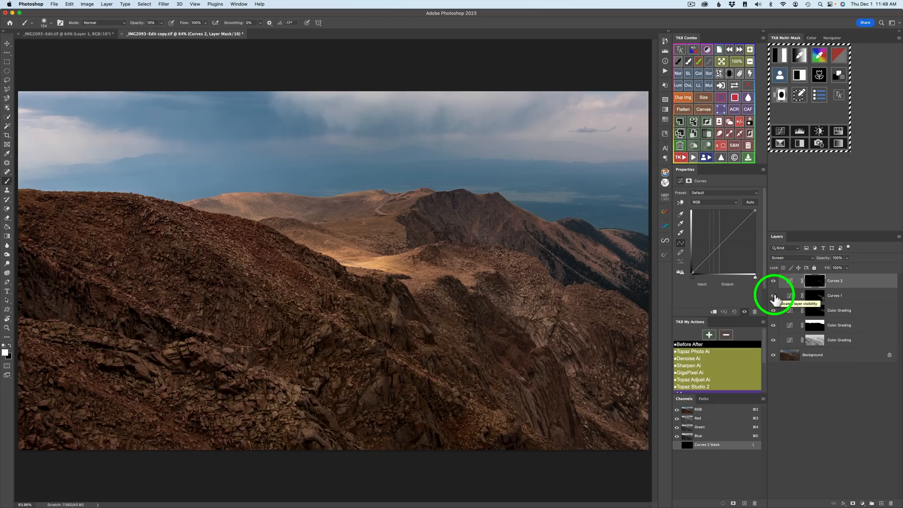
Step: Clear the selection and add a Curves adjustment layer above Curves 2 with a black mask and Multiply blend mode
key(v)
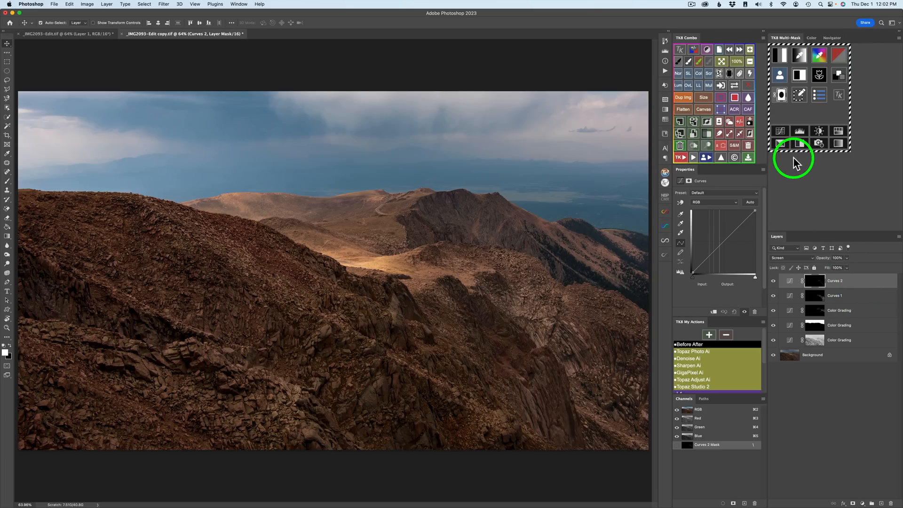
click(739, 124)
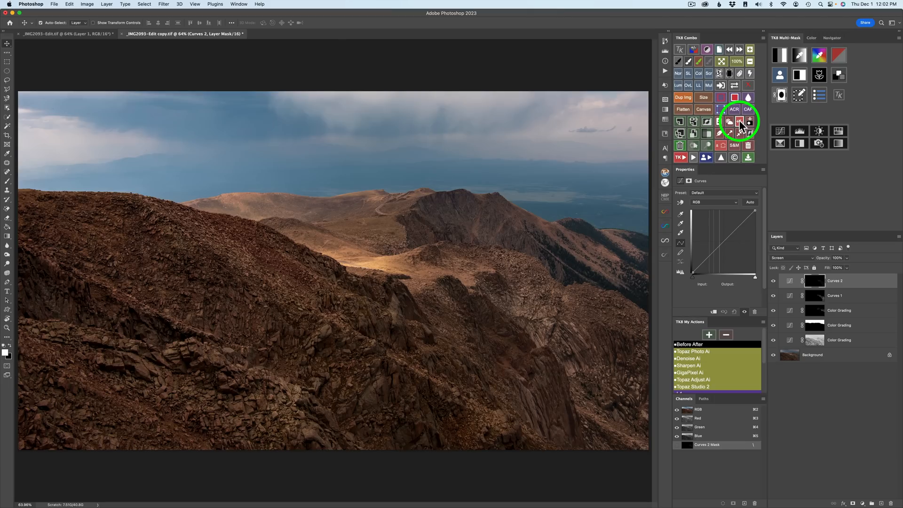
click(781, 133)
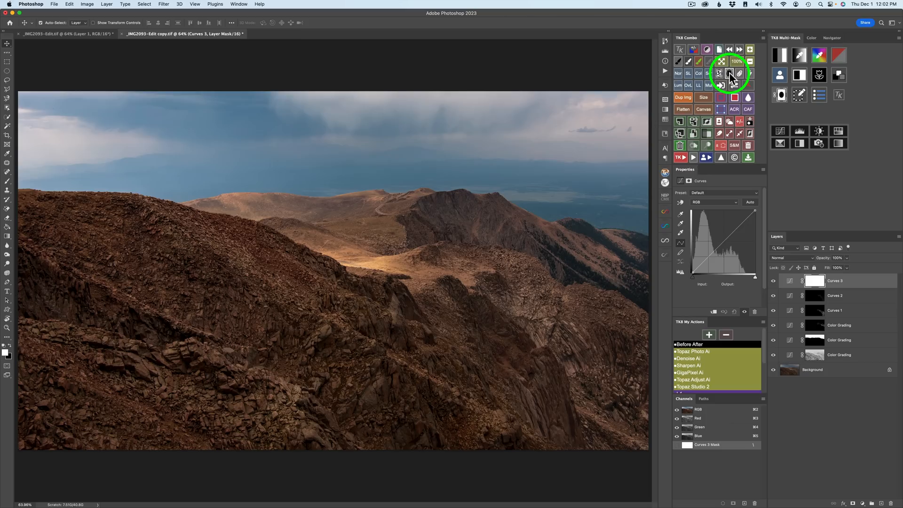
click(729, 73)
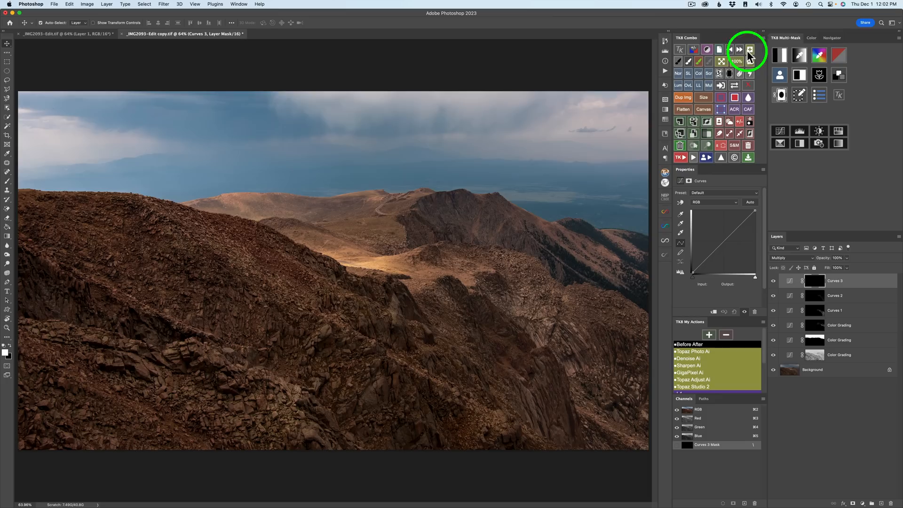
Step: Generate a Darks 2 luminosity mask based on the yellow channel for the Curves 3 layer
click(781, 53)
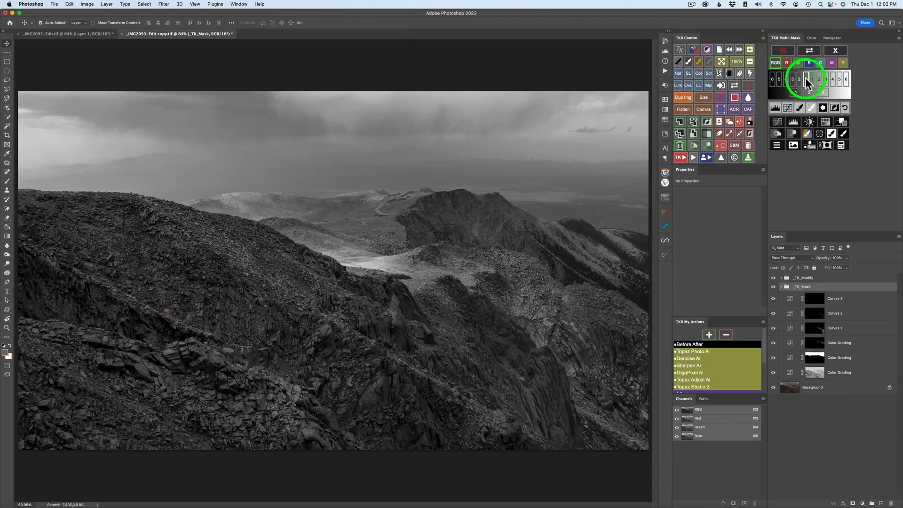
click(805, 78)
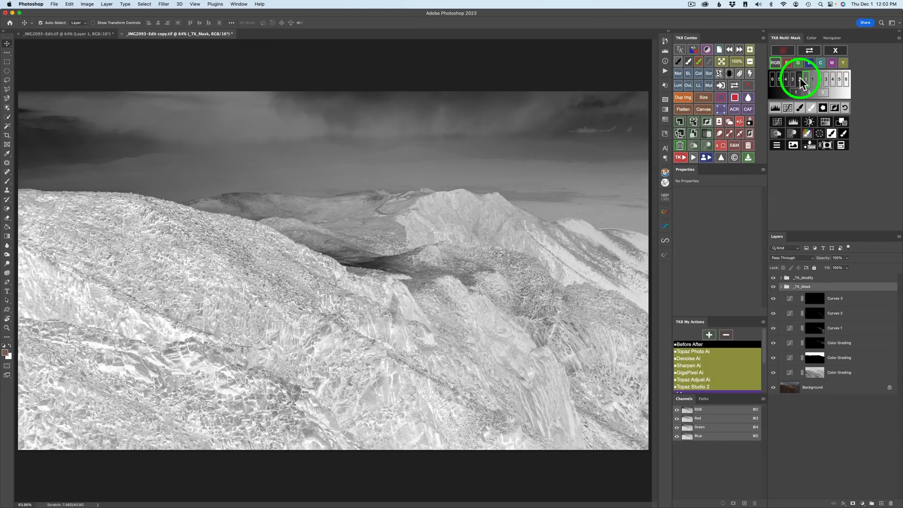
click(800, 78)
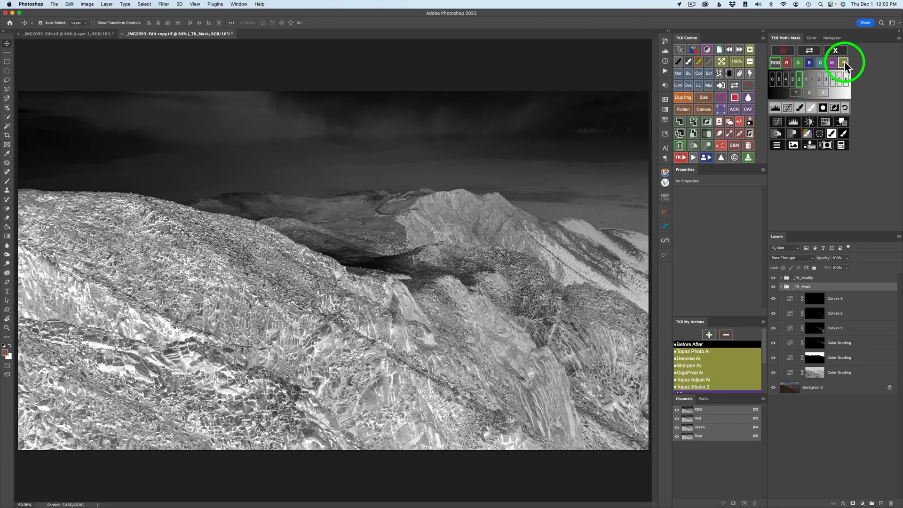
click(844, 64)
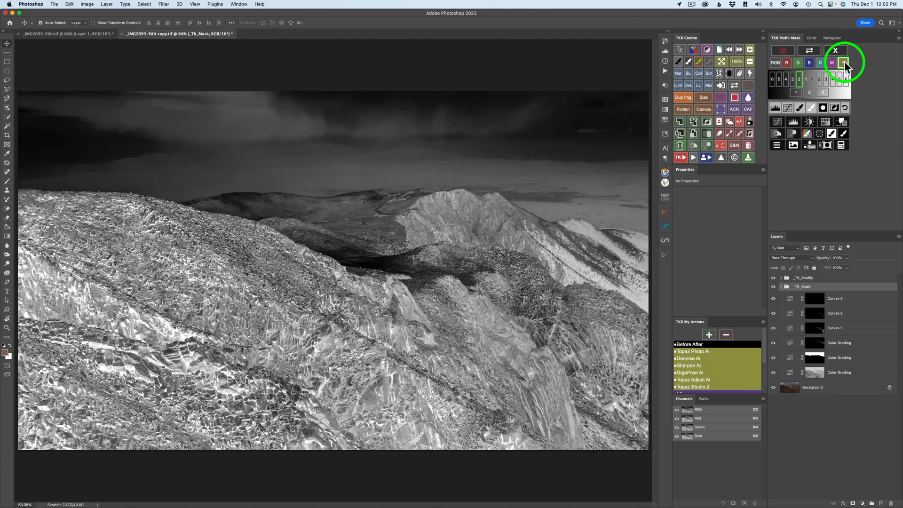
Step: Refine the yellow-channel Darks 2 mask with Levels, black point 45 and midtone 1.16, and load it as a painting selection for Curves 3
click(776, 108)
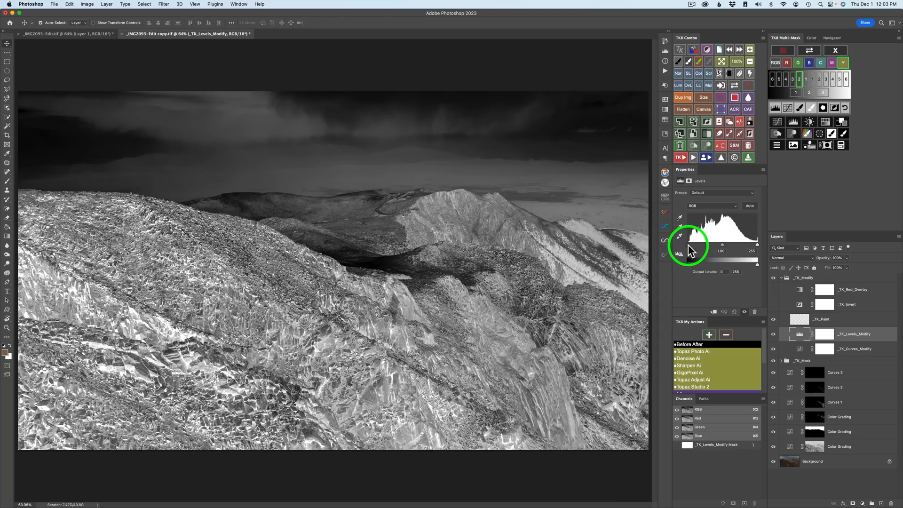
drag(687, 245, 699, 244)
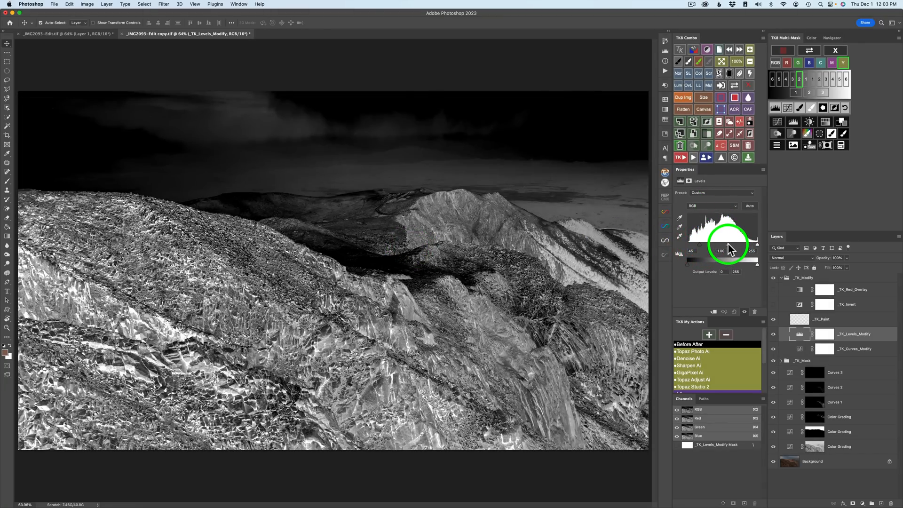
drag(727, 247, 726, 245)
drag(438, 237, 368, 239)
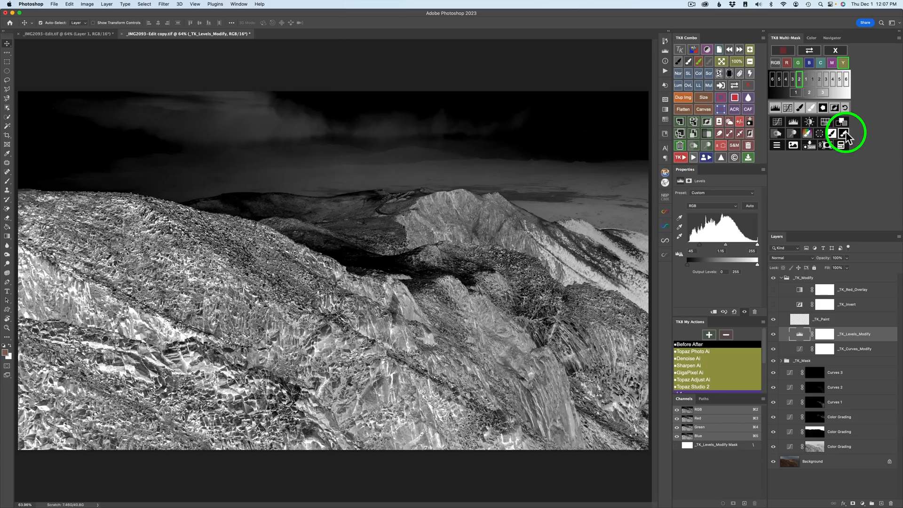
click(844, 134)
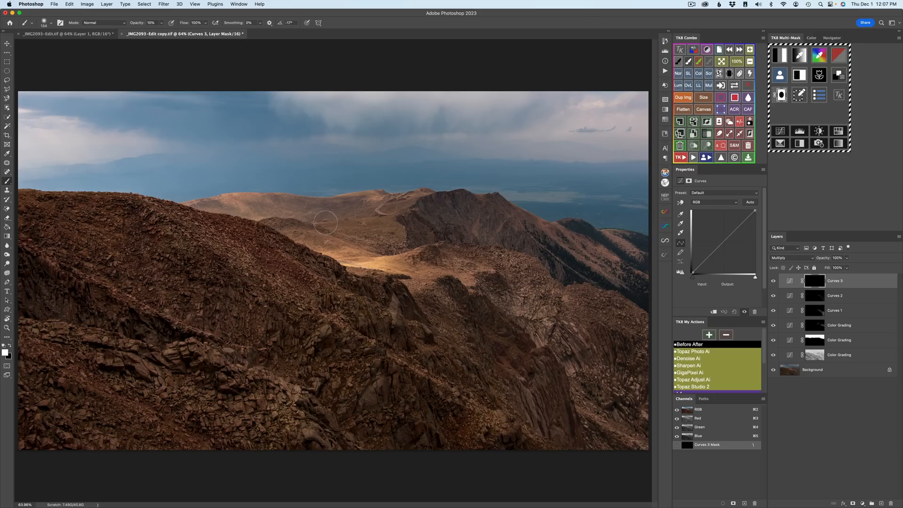
Step: Paint white at 20% opacity on the Curves 3 mask over the sunlit distant plateau, and compare the image with and without the layer
key(2)
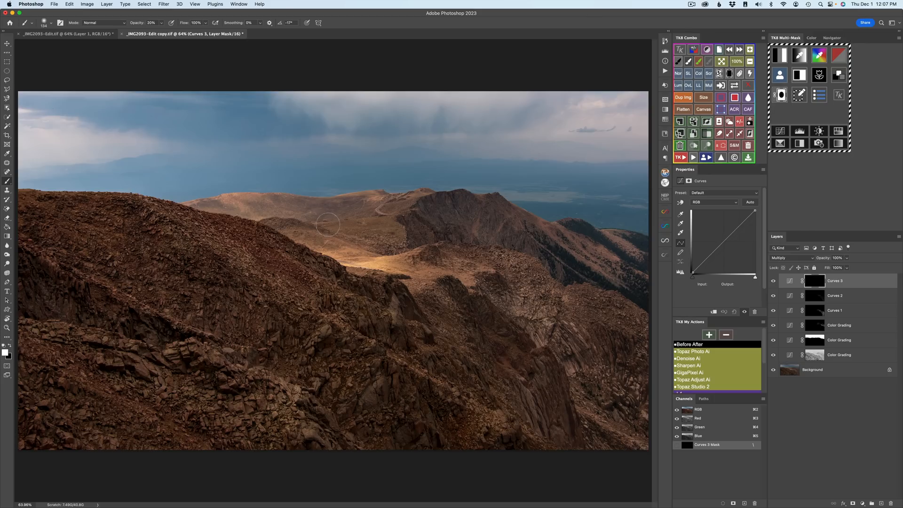
drag(363, 236, 358, 229)
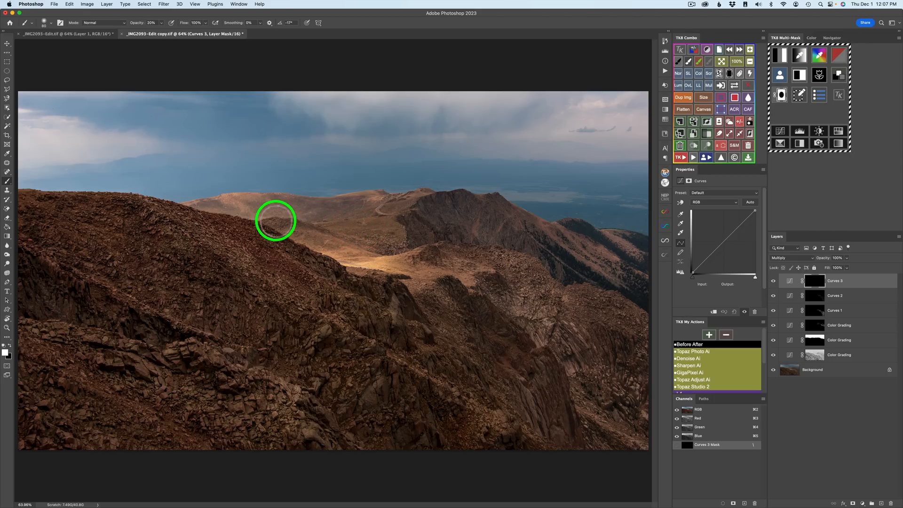
click(320, 229)
mouse_move(293, 231)
mouse_down()
mouse_move(366, 257)
mouse_move(341, 256)
mouse_move(378, 254)
mouse_move(367, 253)
mouse_move(365, 229)
mouse_move(358, 232)
mouse_move(390, 236)
mouse_move(374, 237)
mouse_move(388, 239)
mouse_move(377, 248)
mouse_move(404, 248)
mouse_move(387, 240)
mouse_move(382, 213)
mouse_move(414, 200)
mouse_move(339, 216)
mouse_move(361, 199)
mouse_move(290, 200)
mouse_move(360, 208)
mouse_move(301, 212)
mouse_move(345, 206)
mouse_move(201, 202)
mouse_move(276, 216)
mouse_move(195, 204)
mouse_up()
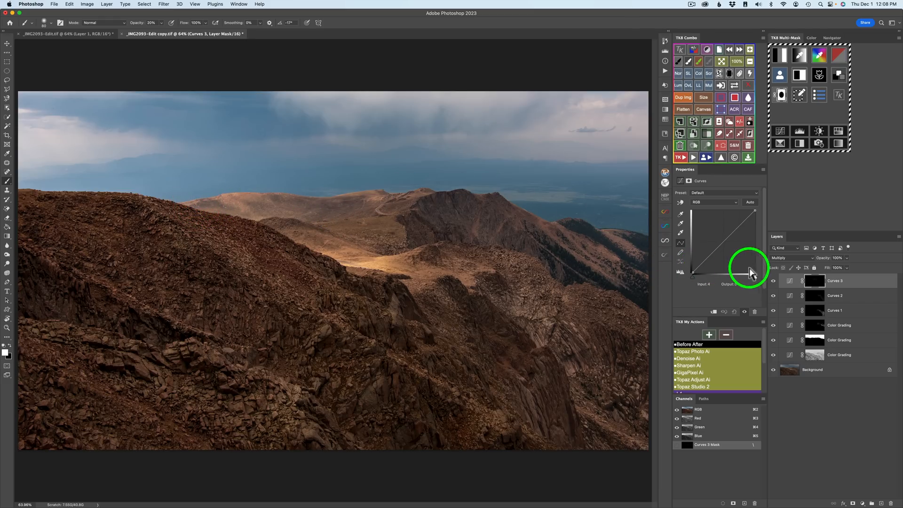
click(773, 282)
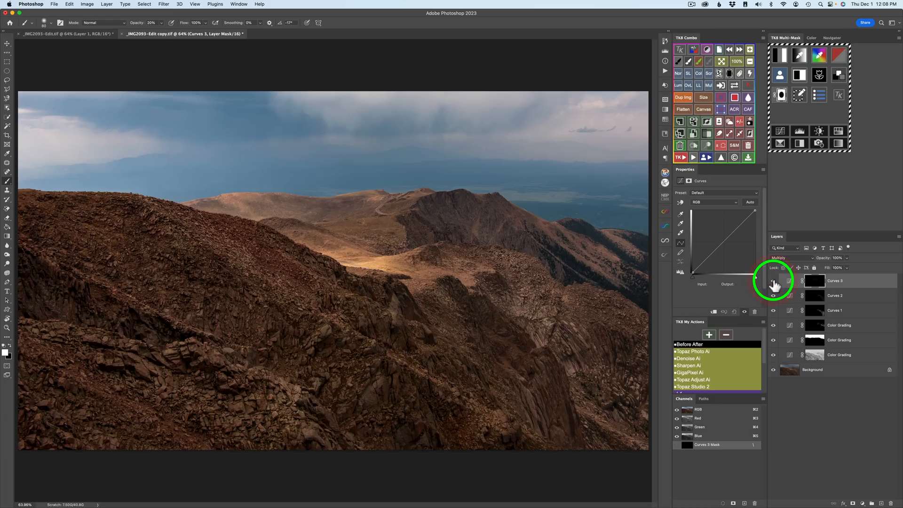
click(773, 282)
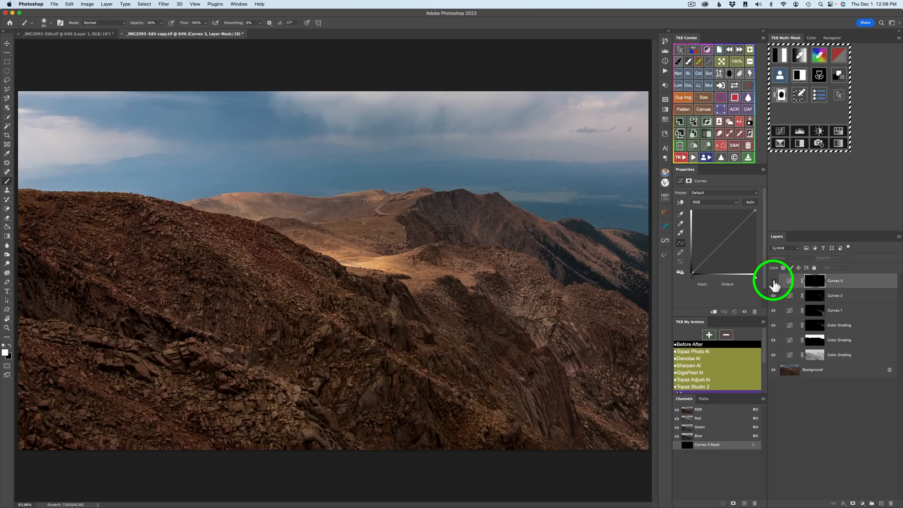
click(774, 282)
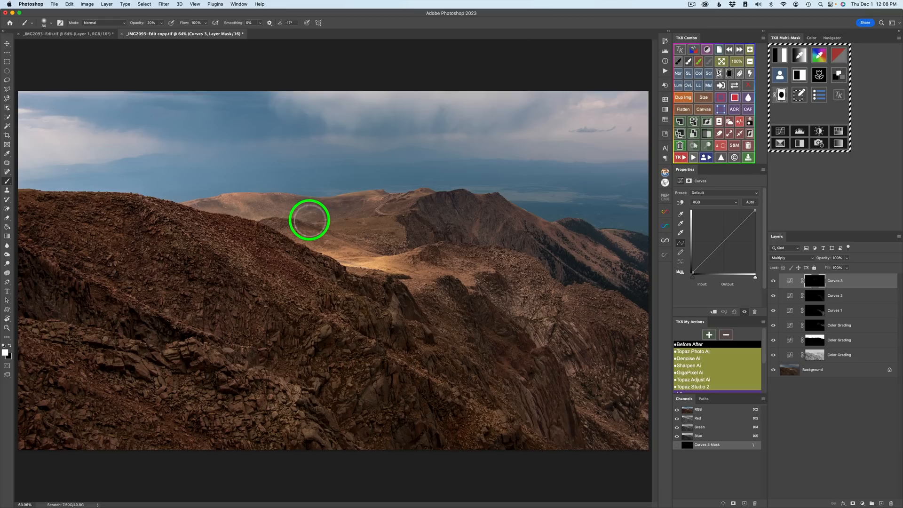
Step: Dab more white on the Curves 3 mask along the plateau's mid slopes and winding road, and compare the image with the layer hidden
click(311, 219)
click(329, 219)
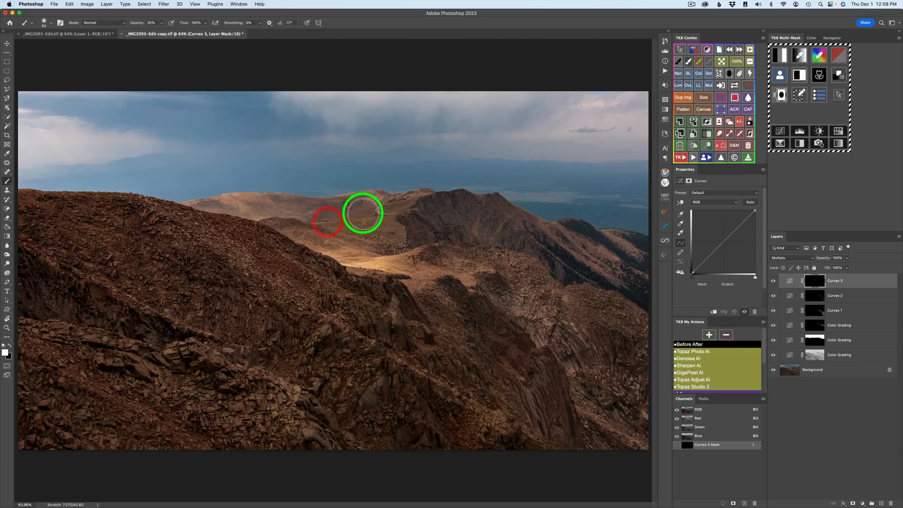
click(344, 216)
click(381, 207)
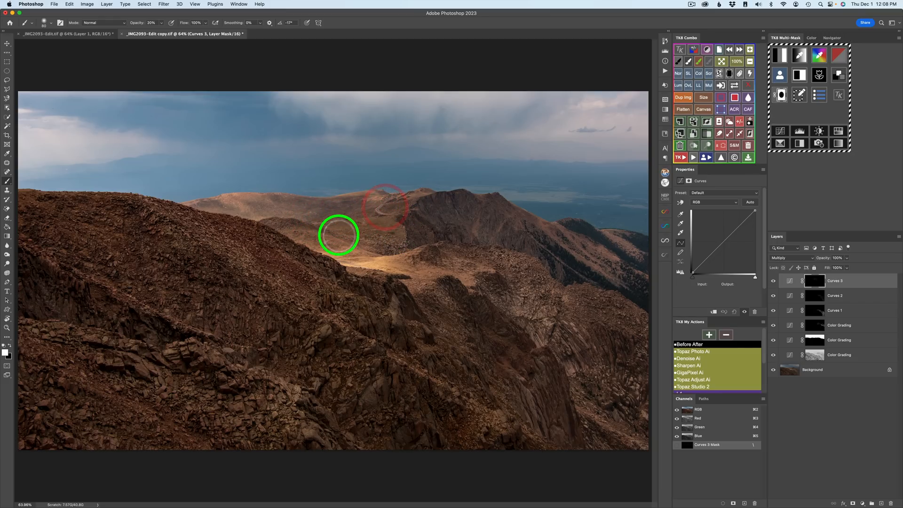
click(339, 235)
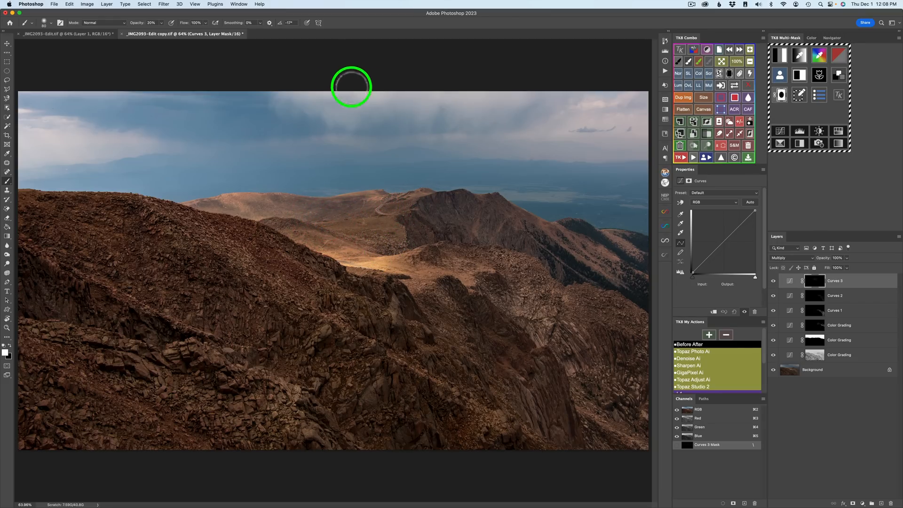
click(773, 282)
click(773, 282)
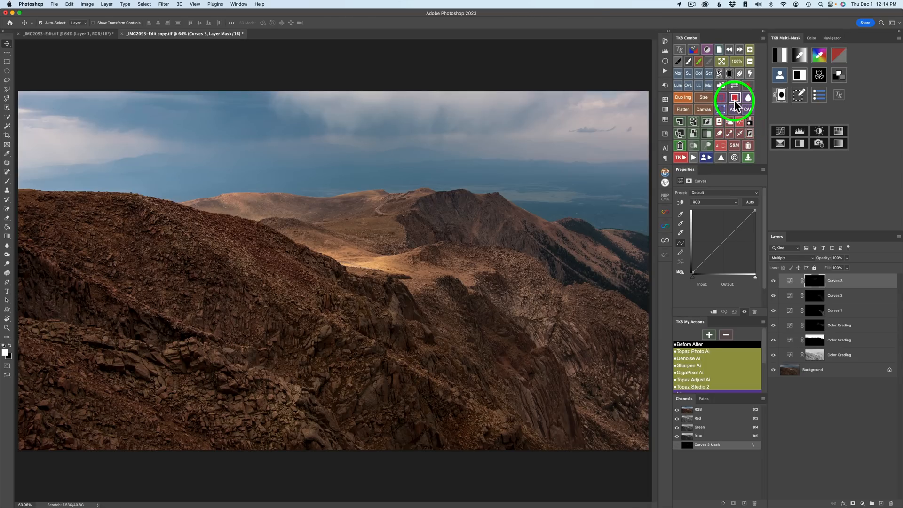
Step: Clear the selection and add a Curves adjustment layer above Curves 3 with a black mask and Multiply blend mode
click(781, 129)
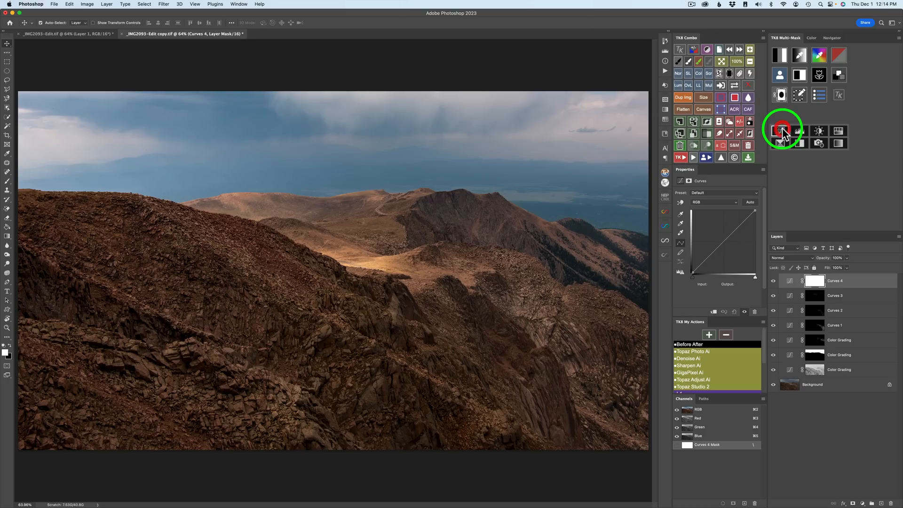
click(729, 73)
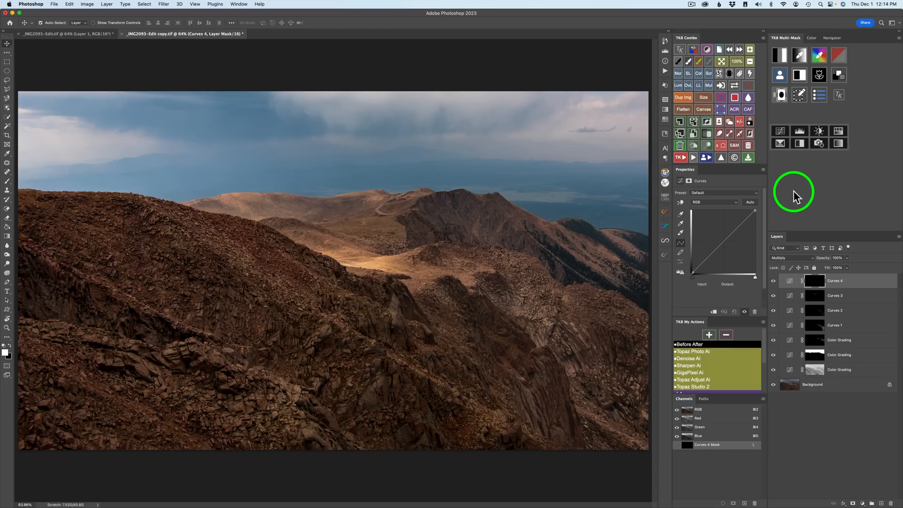
Step: Generate a Darks 2 luminosity mask, try the yellow channel as its source, and return it to the RGB composite
click(780, 53)
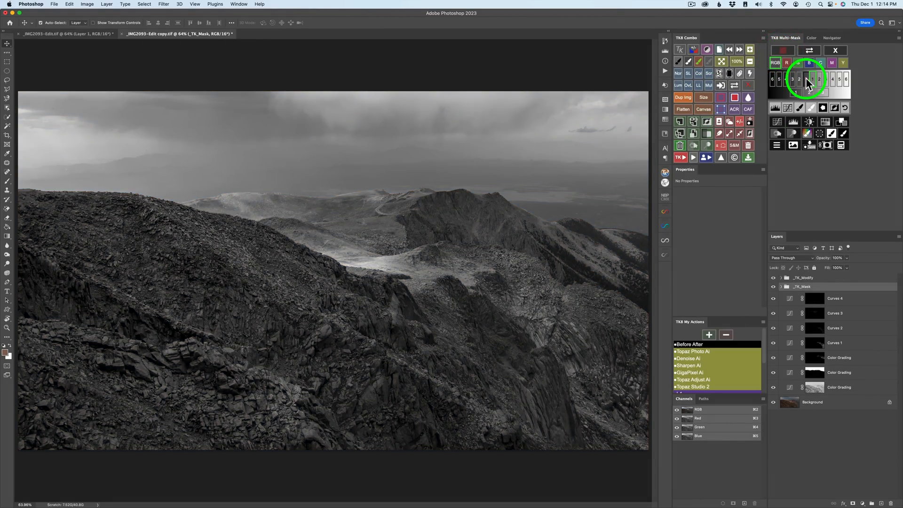
click(805, 79)
click(800, 79)
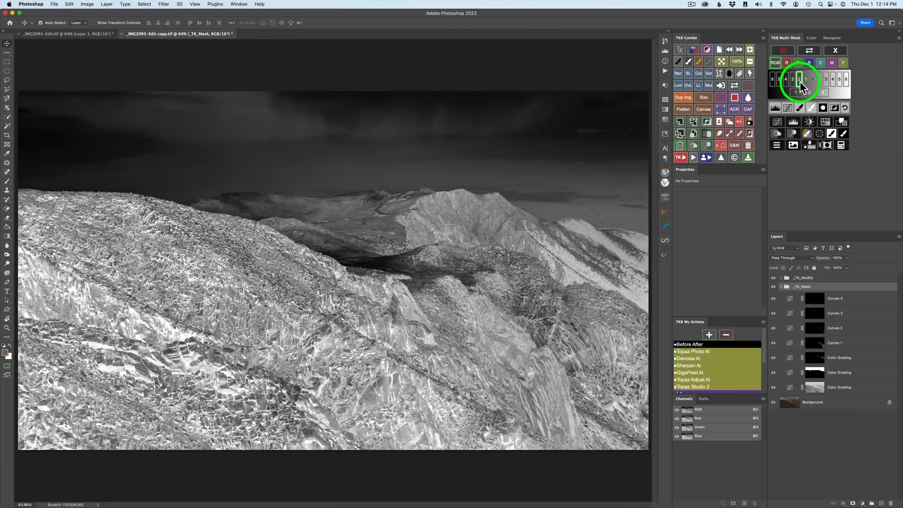
click(832, 62)
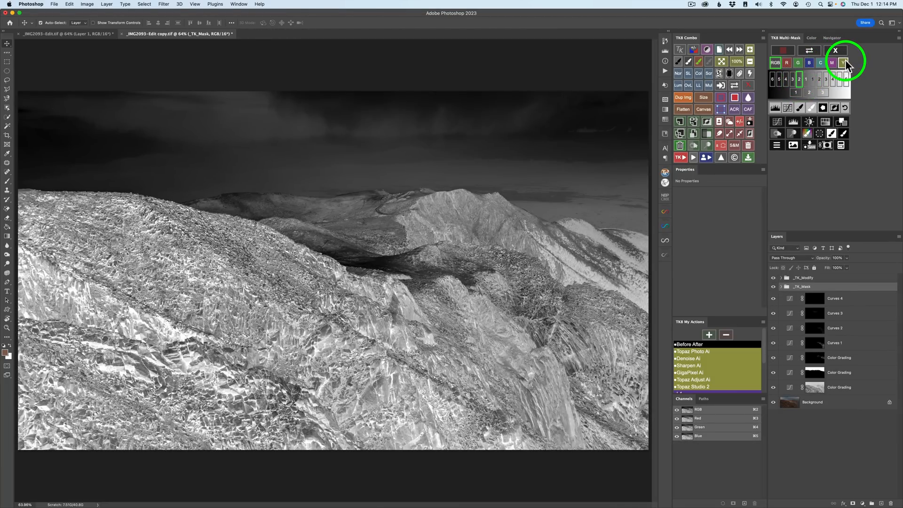
click(844, 62)
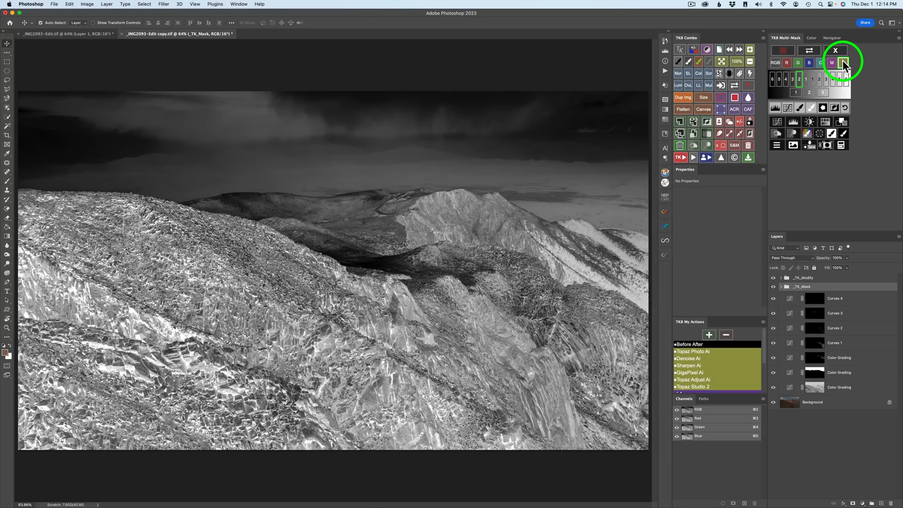
click(776, 62)
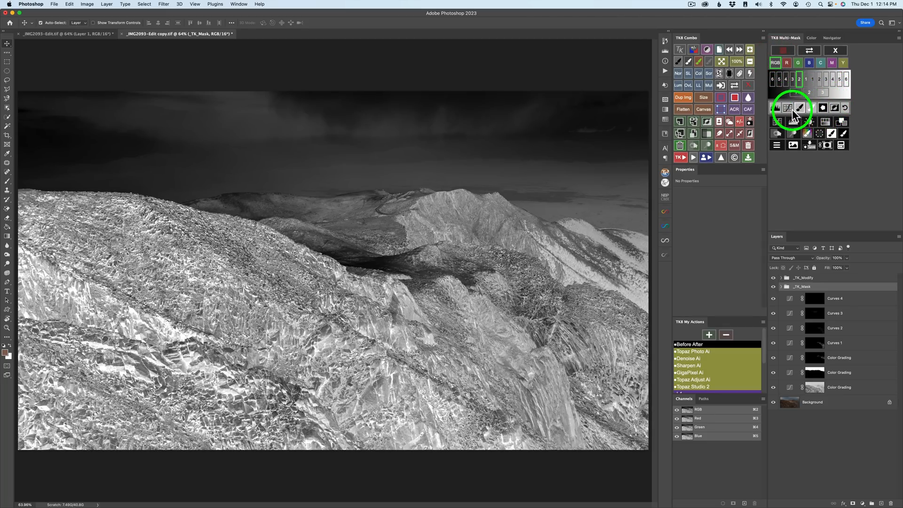
Step: Adjust the mask's Levels to black 82, midtone 1.29 and white 238, and load it as a painting selection for Curves 4
click(775, 108)
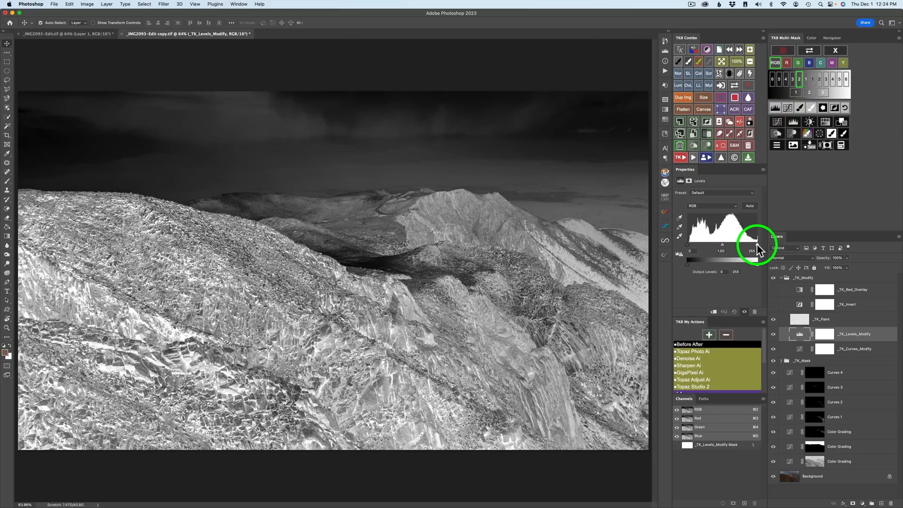
drag(757, 248, 750, 249)
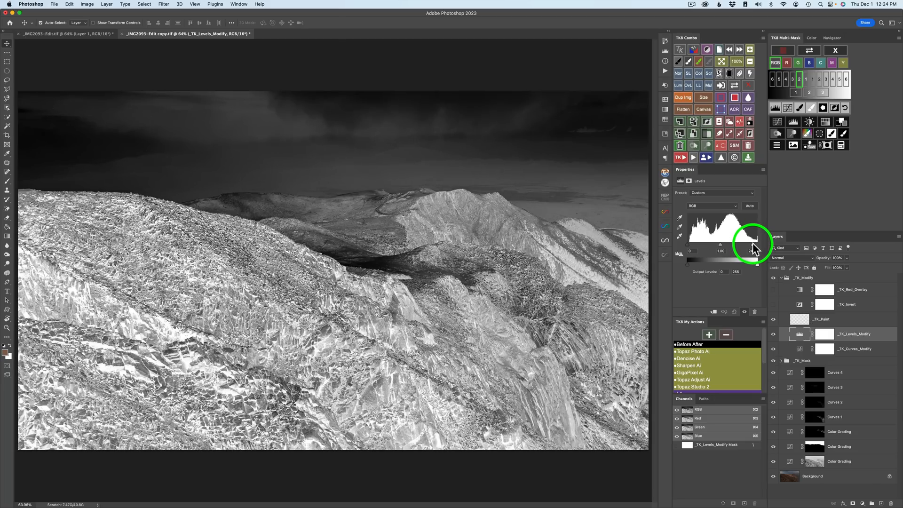
drag(753, 248, 752, 245)
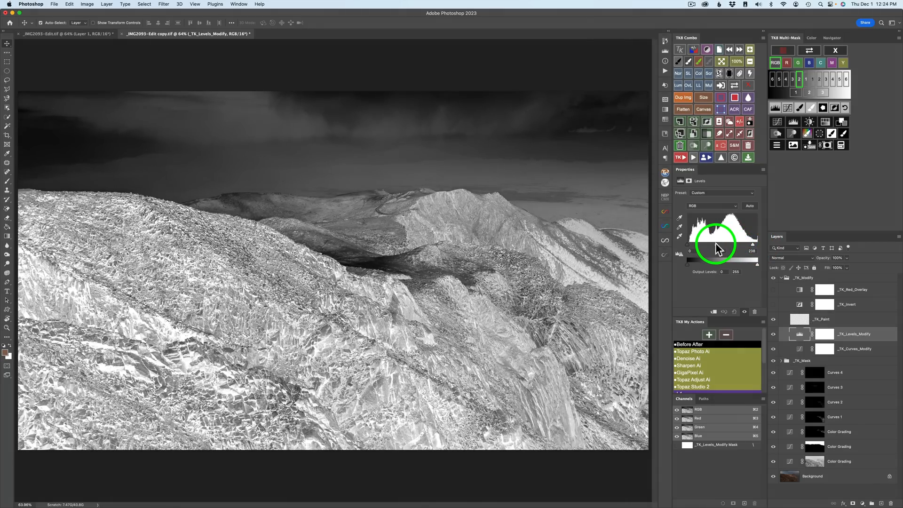
mouse_move(715, 248)
mouse_down()
mouse_move(693, 244)
mouse_move(710, 250)
mouse_up()
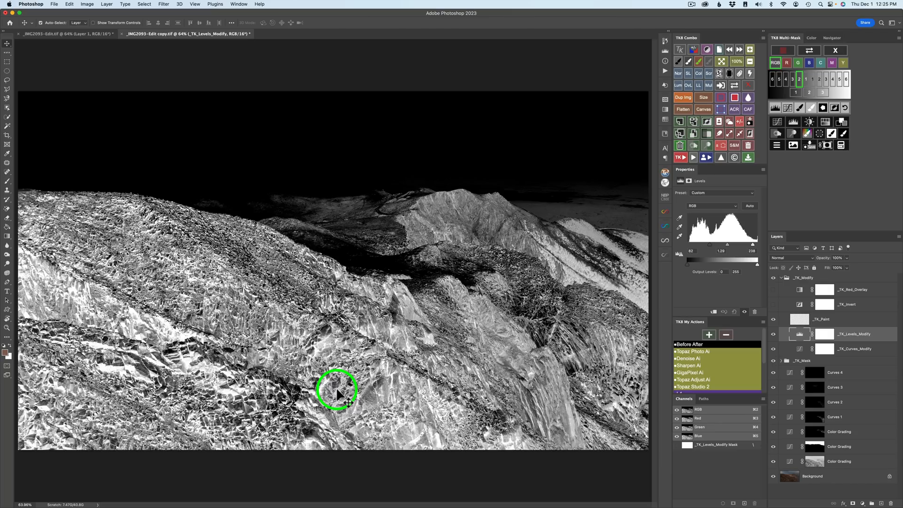
click(845, 135)
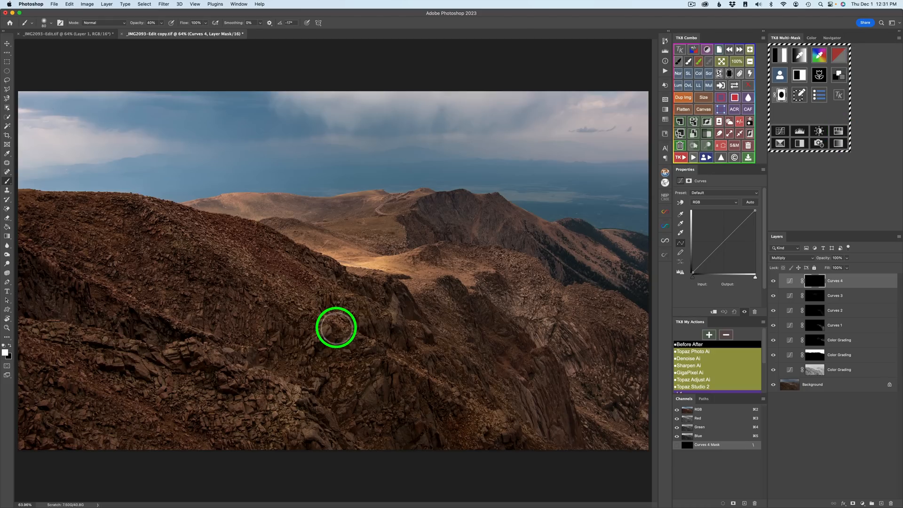
Step: Paint white at 40% opacity on the Curves 4 mask across the foreground rocks with a large brush, and compare the layer's effect
mouse_move(327, 323)
mouse_down()
mouse_move(379, 338)
mouse_move(362, 336)
mouse_up()
mouse_move(365, 391)
mouse_down()
mouse_move(365, 288)
mouse_move(363, 312)
mouse_up()
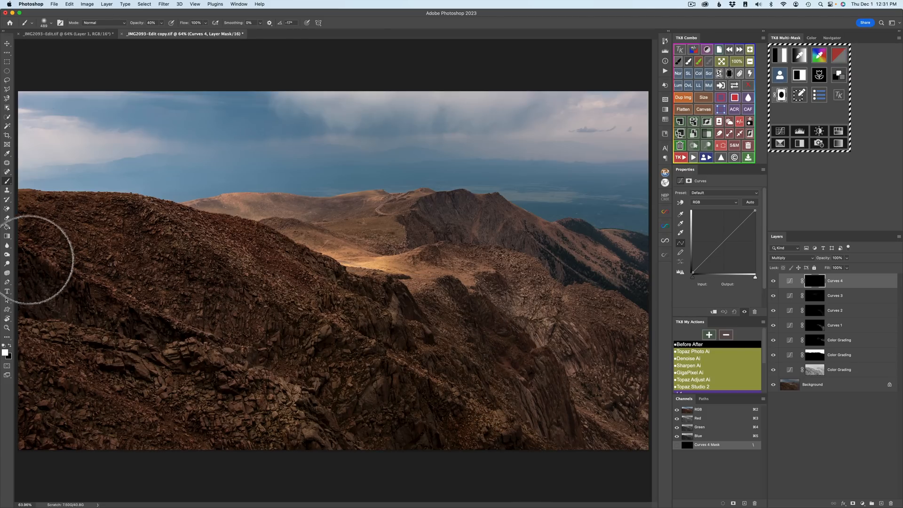
mouse_move(166, 319)
mouse_down()
mouse_move(291, 340)
mouse_move(403, 390)
mouse_up()
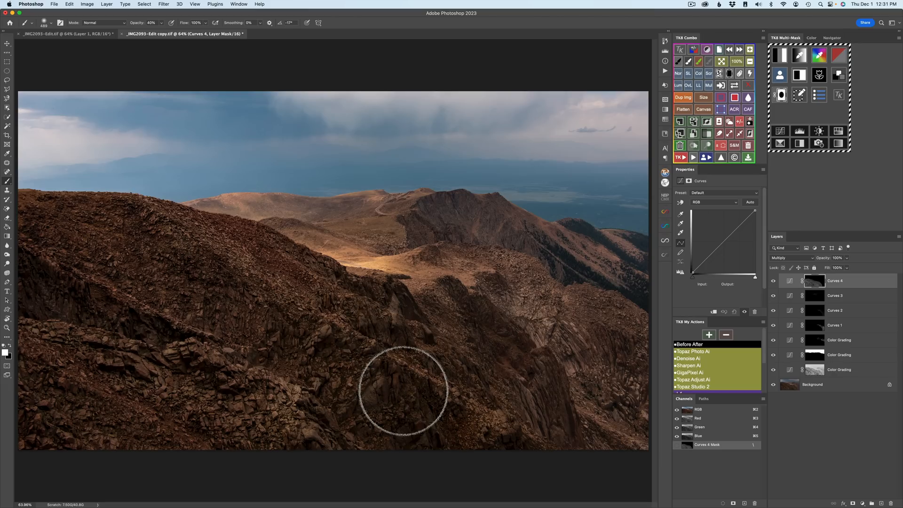
click(811, 241)
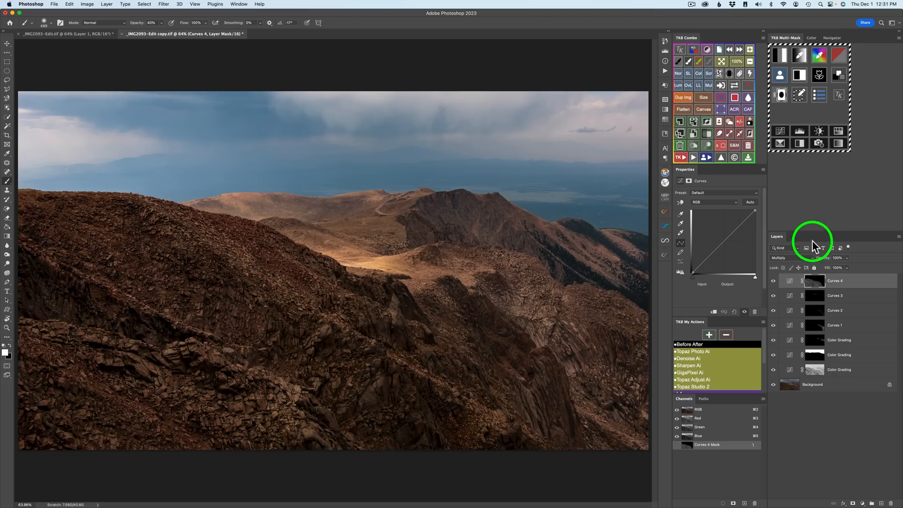
click(773, 283)
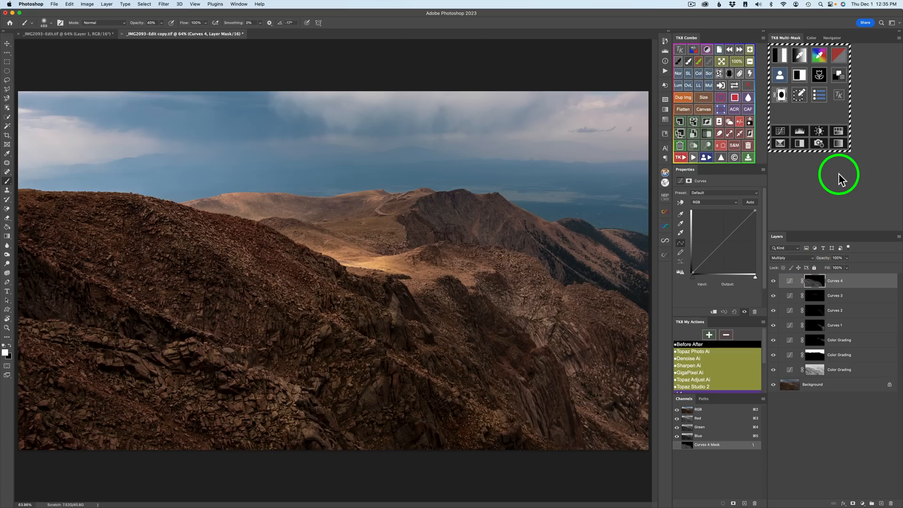
Step: Clear the selection and generate a Lights 2 luminosity mask from the RGB composite
click(818, 144)
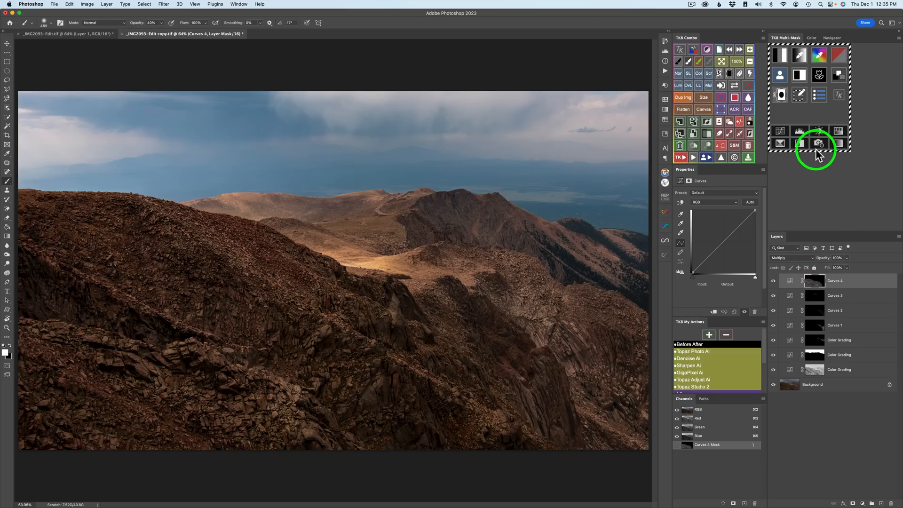
click(739, 123)
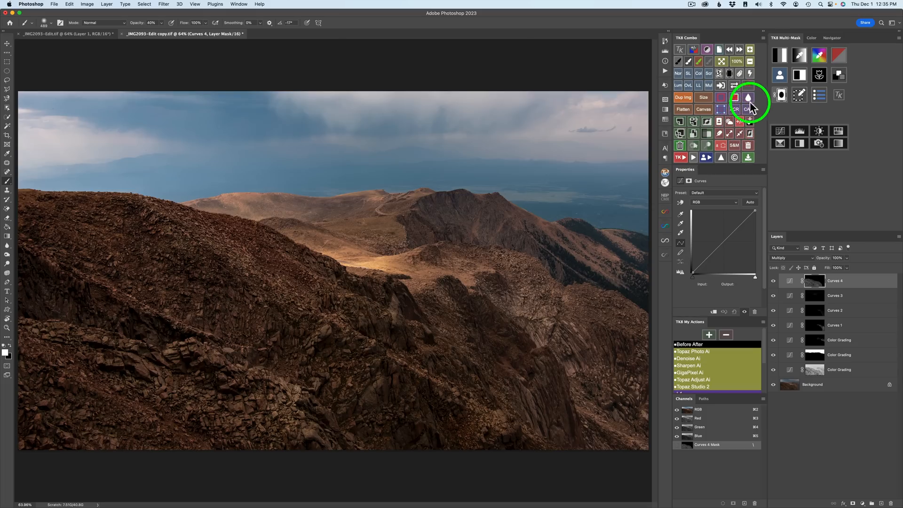
click(781, 54)
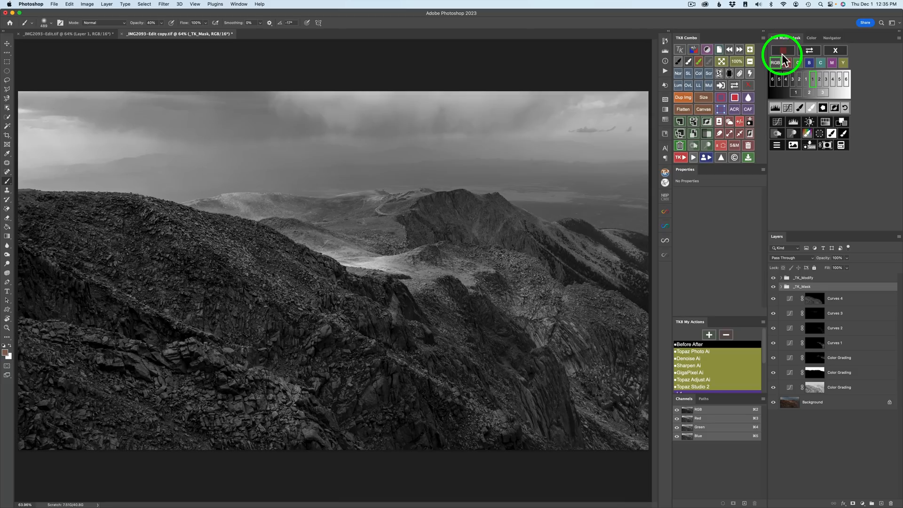
click(819, 78)
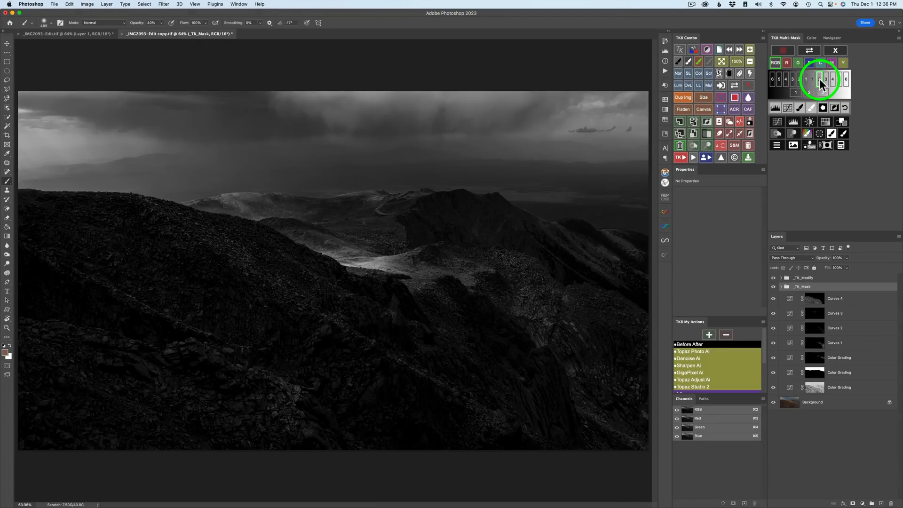
click(771, 80)
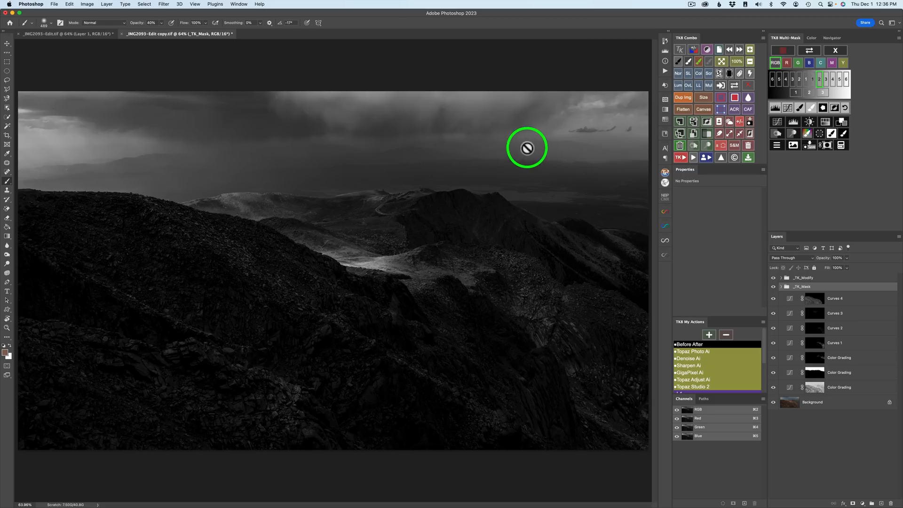
Step: Compare the yellow channel with the RGB composite as source for the Lights 2 mask, and choose yellow
click(844, 62)
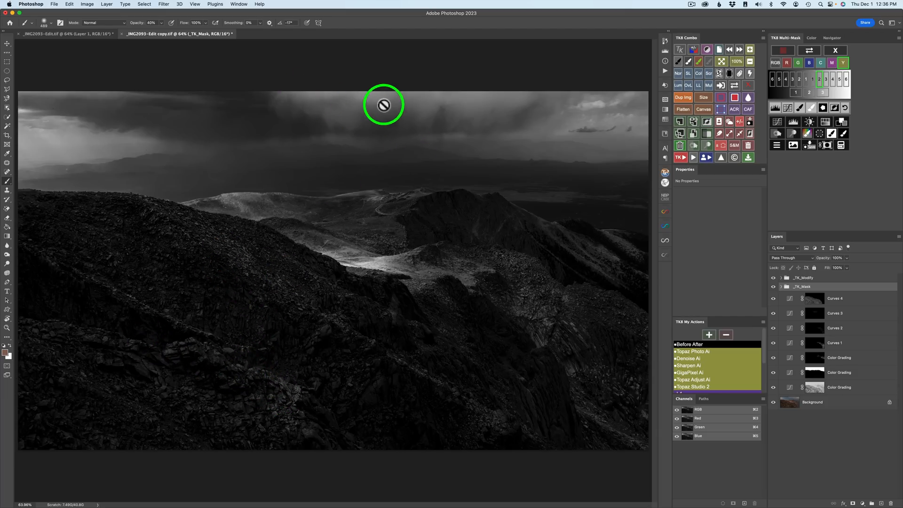
click(776, 63)
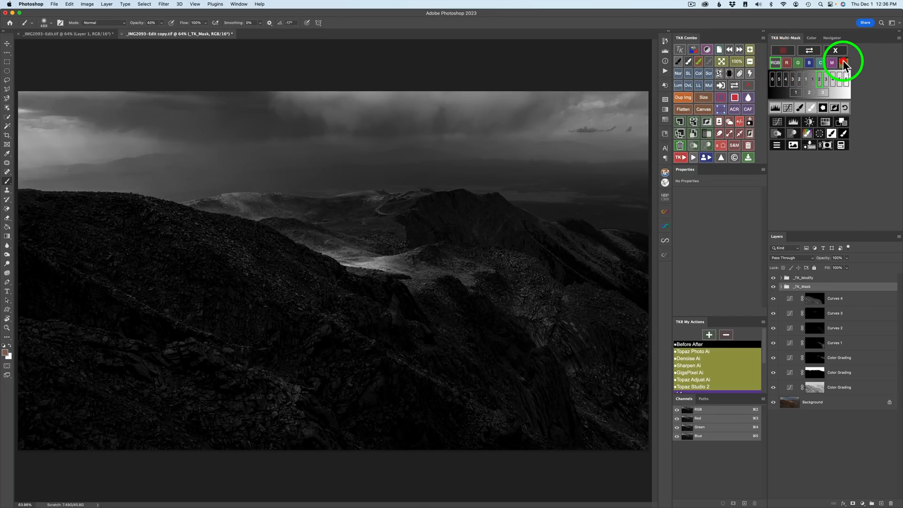
click(843, 62)
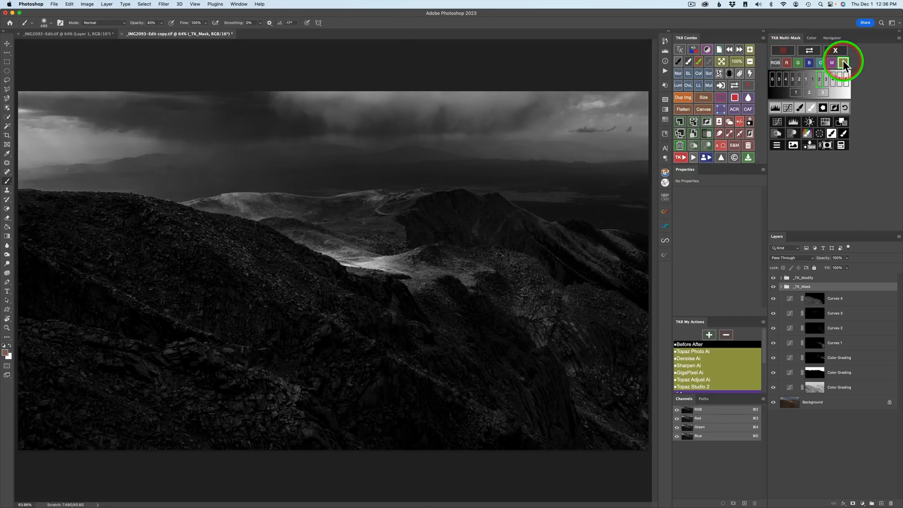
Step: Adjust the mask's Levels to midtone 1.04 and white 213, and load it as a selection for a white-paint Dodge layer in Overlay mode
click(776, 108)
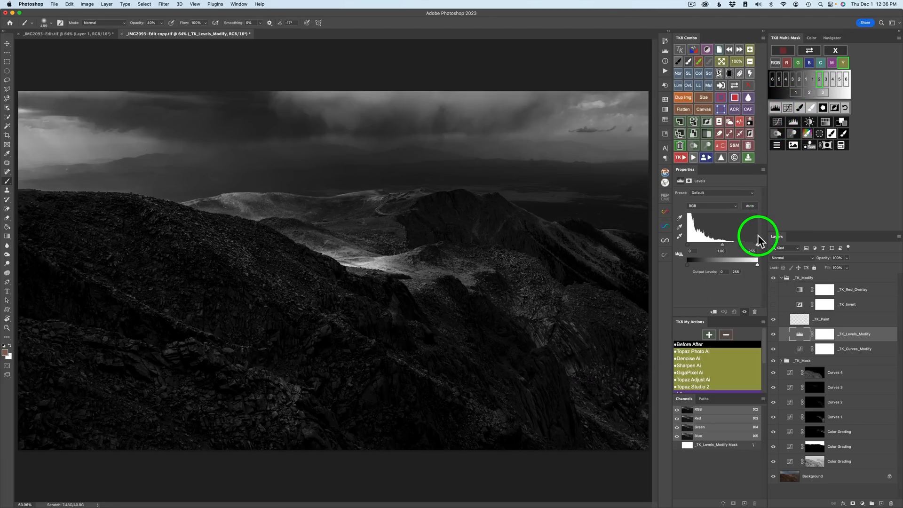
drag(753, 246, 751, 247)
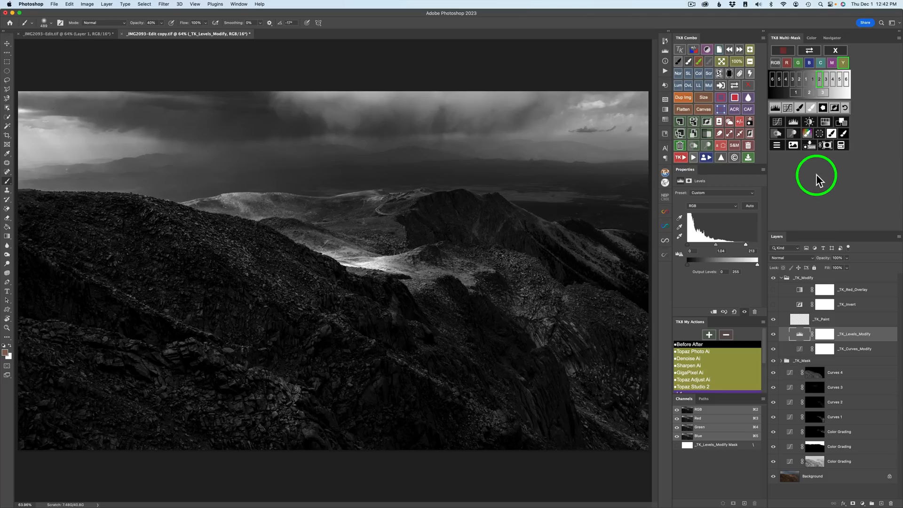
click(791, 134)
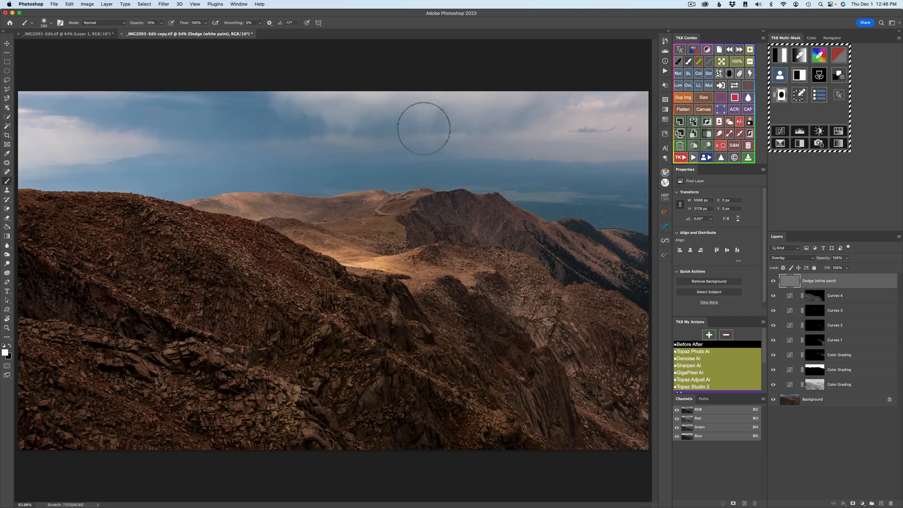
Step: Paint white at 10% opacity on the Dodge layer over the clouds and across the middle ridges, and check the layer's effect
mouse_move(423, 128)
mouse_down()
mouse_move(605, 102)
mouse_move(455, 95)
mouse_move(293, 103)
mouse_move(309, 110)
mouse_move(478, 102)
mouse_up()
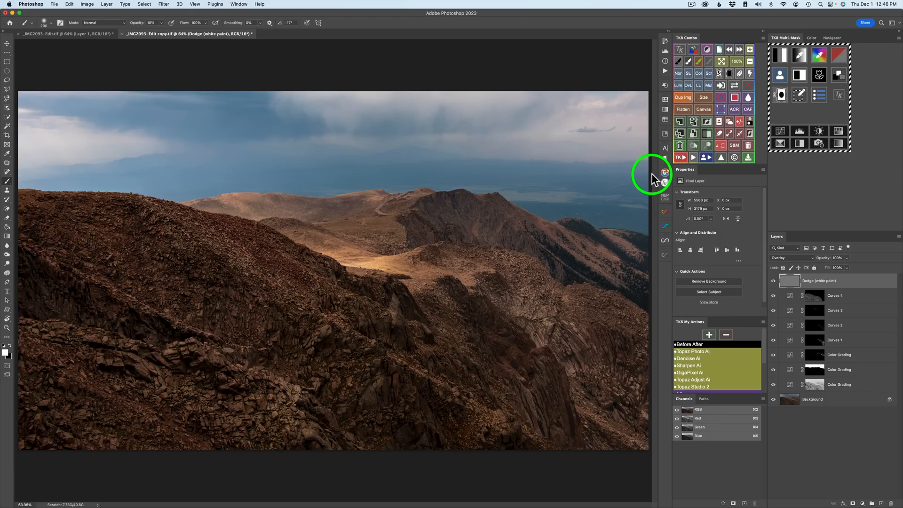
click(772, 282)
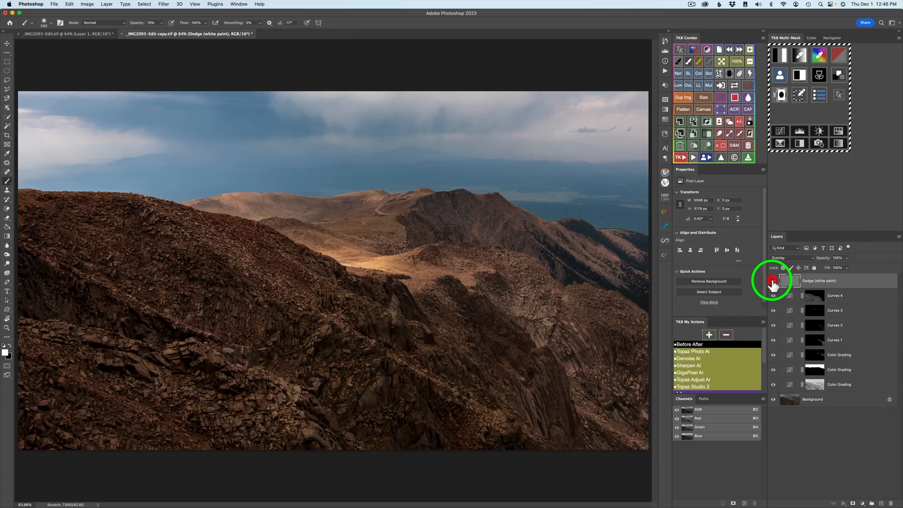
drag(484, 237, 515, 224)
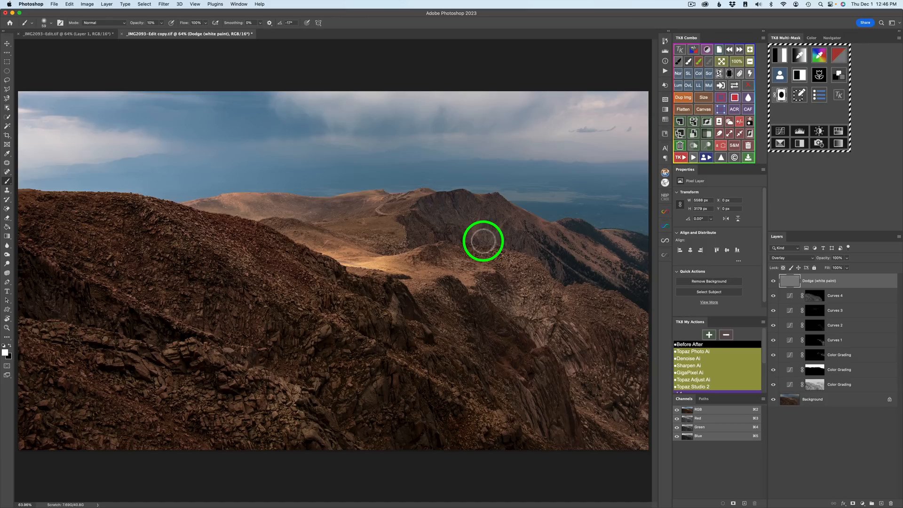
mouse_move(483, 242)
mouse_down()
mouse_move(505, 252)
mouse_move(494, 227)
mouse_move(465, 225)
mouse_move(445, 243)
mouse_move(387, 226)
mouse_move(319, 229)
mouse_move(243, 197)
mouse_move(380, 231)
mouse_move(347, 206)
mouse_move(394, 197)
mouse_move(290, 209)
mouse_move(264, 194)
mouse_move(240, 197)
mouse_move(255, 234)
mouse_move(362, 250)
mouse_move(333, 246)
mouse_move(374, 266)
mouse_move(391, 268)
mouse_move(383, 251)
mouse_move(443, 249)
mouse_move(422, 245)
mouse_move(412, 258)
mouse_move(505, 266)
mouse_move(481, 266)
mouse_move(507, 261)
mouse_move(497, 255)
mouse_move(569, 297)
mouse_move(528, 288)
mouse_move(533, 299)
mouse_move(522, 289)
mouse_move(521, 303)
mouse_move(554, 287)
mouse_move(577, 318)
mouse_move(569, 321)
mouse_move(588, 369)
mouse_move(582, 329)
mouse_move(560, 320)
mouse_move(560, 347)
mouse_move(534, 322)
mouse_move(484, 330)
mouse_move(432, 290)
mouse_move(473, 343)
mouse_move(424, 368)
mouse_move(485, 409)
mouse_move(475, 443)
mouse_move(436, 380)
mouse_move(284, 294)
mouse_move(169, 213)
mouse_up()
Step: Dodge the foreground rock outcrops on the near slope with white at 20% opacity
mouse_move(233, 321)
mouse_down()
mouse_move(297, 379)
mouse_move(294, 399)
mouse_move(270, 413)
mouse_move(316, 433)
mouse_move(351, 432)
mouse_move(354, 447)
mouse_up()
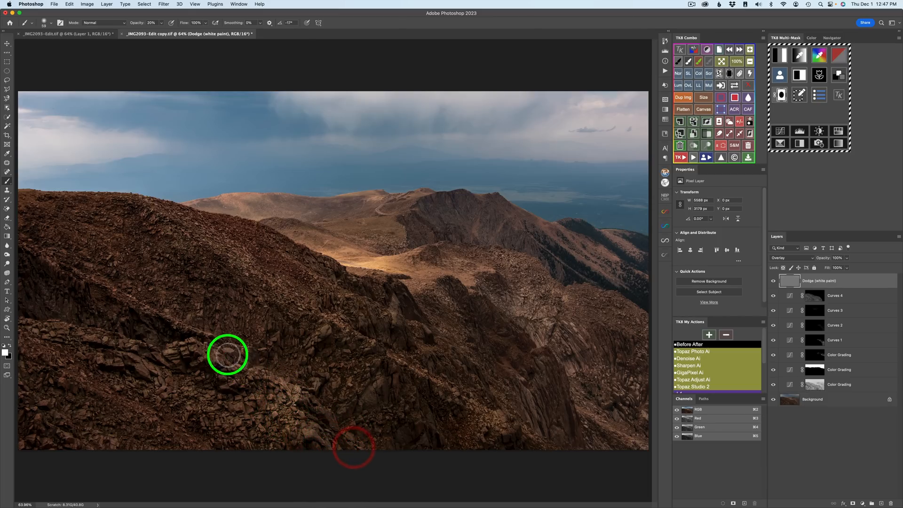
mouse_move(197, 348)
mouse_down()
mouse_move(170, 345)
mouse_move(196, 353)
mouse_move(162, 363)
mouse_move(216, 370)
mouse_move(211, 395)
mouse_move(169, 383)
mouse_move(240, 416)
mouse_move(213, 420)
mouse_move(239, 429)
mouse_move(217, 417)
mouse_move(249, 448)
mouse_move(216, 414)
mouse_up()
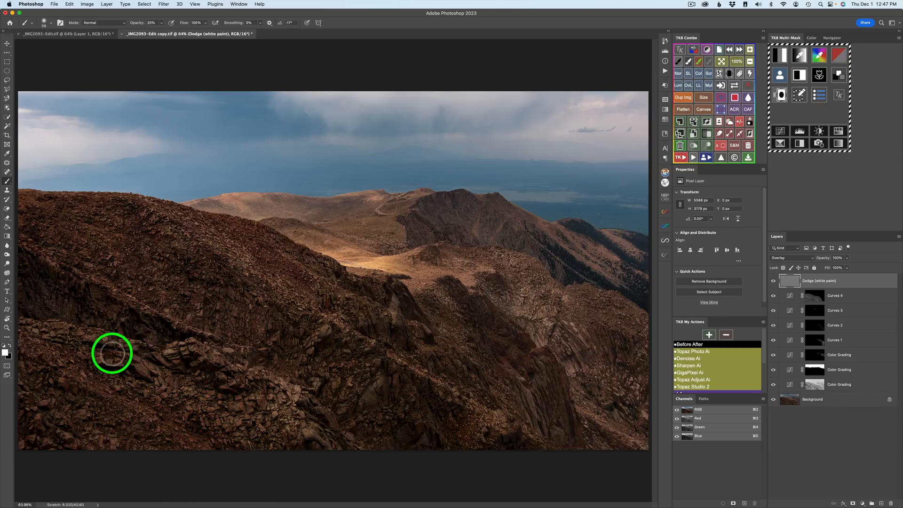
mouse_move(97, 356)
mouse_down()
mouse_move(130, 367)
mouse_move(119, 343)
mouse_move(132, 351)
mouse_move(112, 338)
mouse_move(26, 329)
mouse_move(101, 377)
mouse_move(64, 365)
mouse_move(75, 392)
mouse_move(250, 369)
mouse_move(232, 405)
mouse_up()
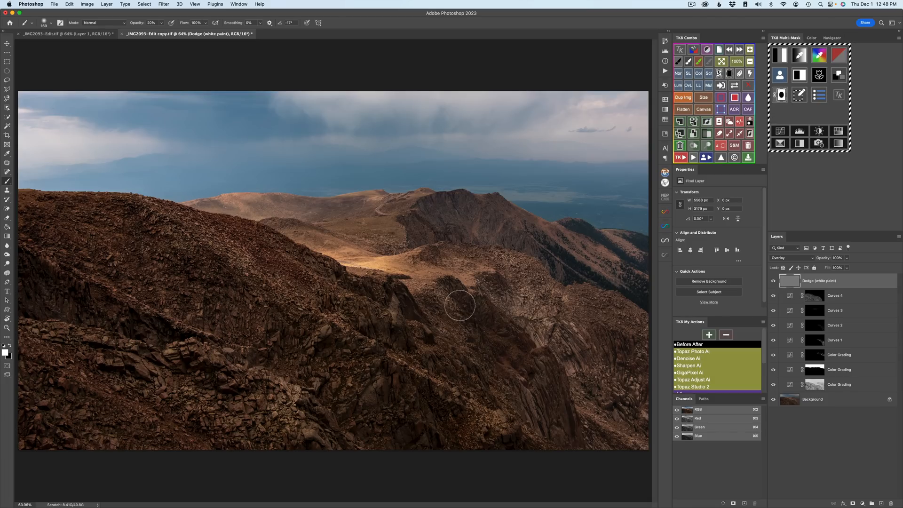
Step: Dodge the shaded rocky slope below the sunlit plateau at 20% opacity
drag(446, 297, 428, 298)
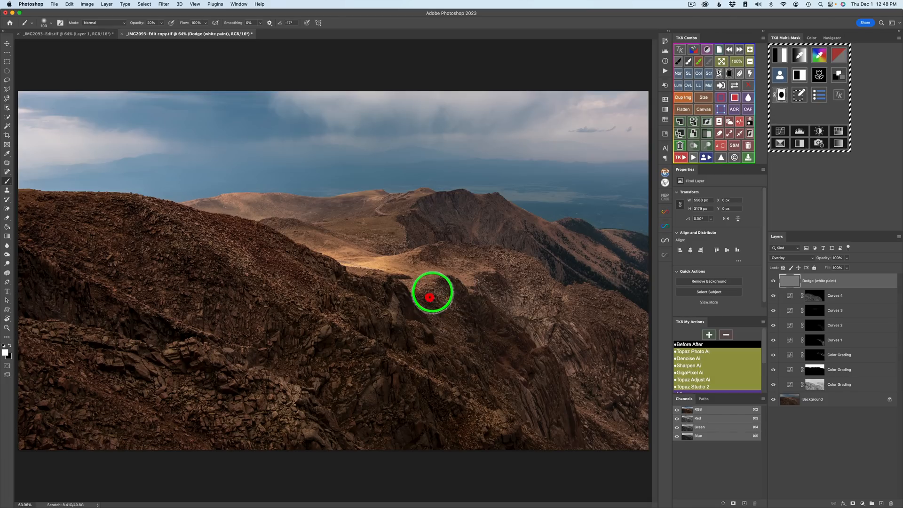
click(451, 311)
click(468, 353)
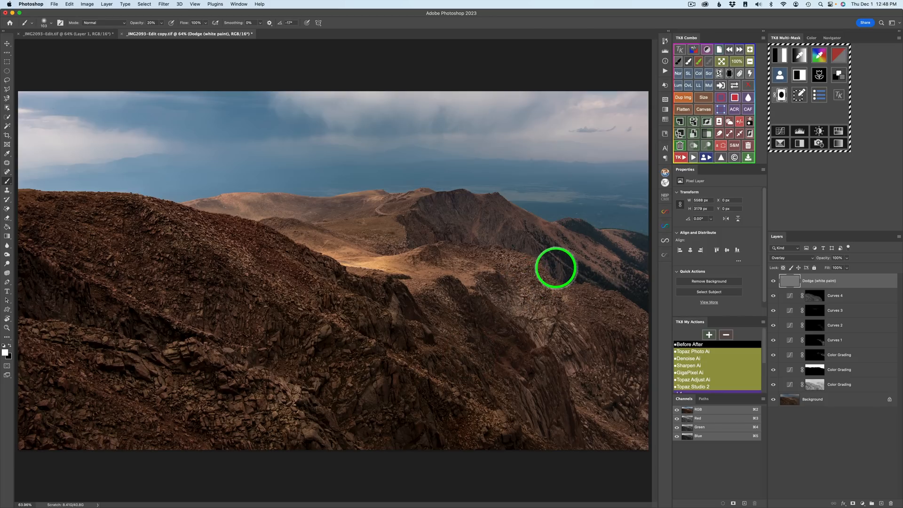
Step: Dodge the far ridges, the sunlit plateau and the distant hills at 20% opacity with a smaller brush
drag(551, 251, 559, 246)
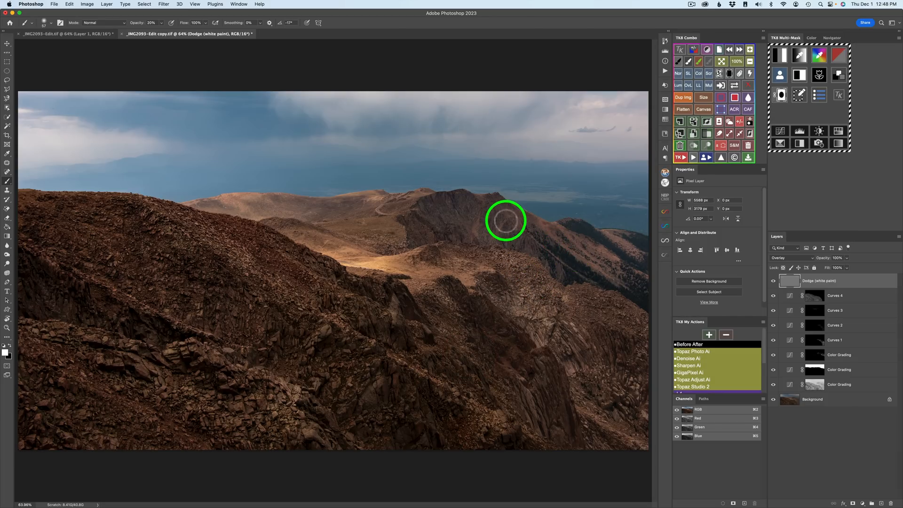
click(496, 238)
click(605, 266)
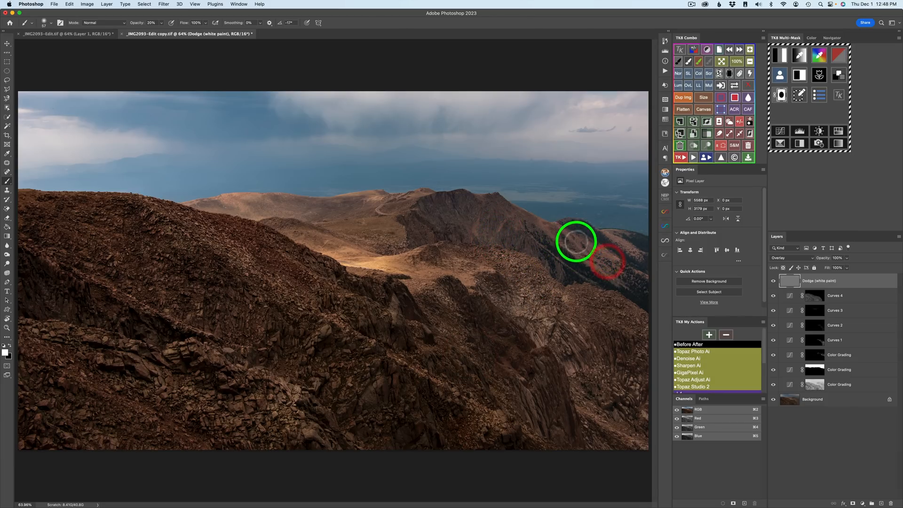
click(631, 262)
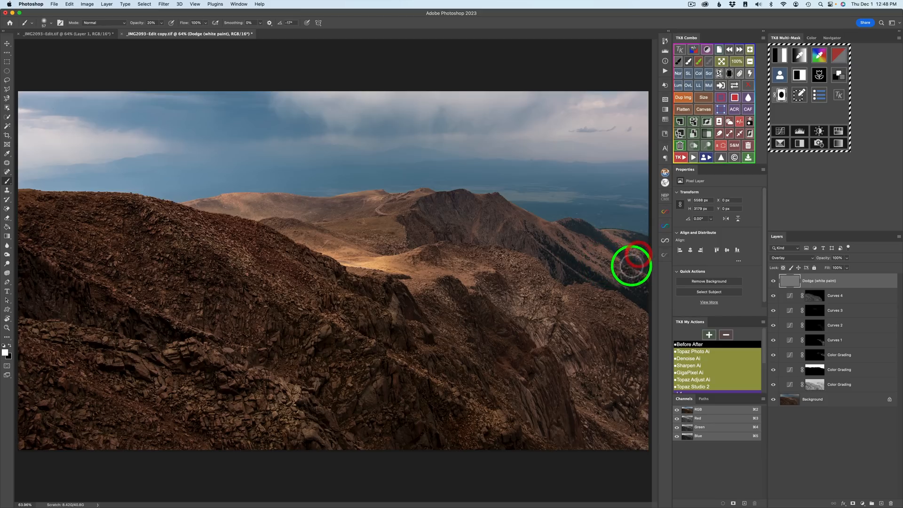
click(407, 252)
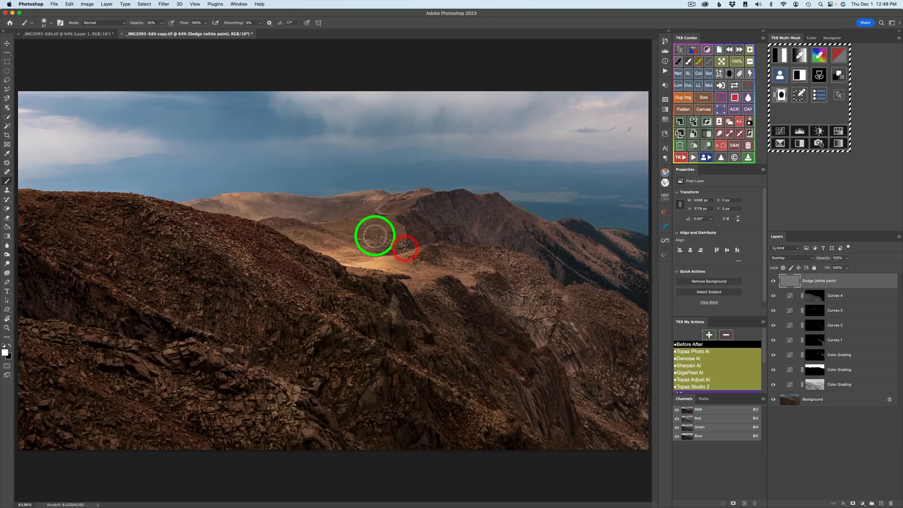
mouse_move(401, 242)
mouse_down()
mouse_move(384, 232)
mouse_move(397, 219)
mouse_move(393, 208)
mouse_move(384, 203)
mouse_move(373, 200)
mouse_up()
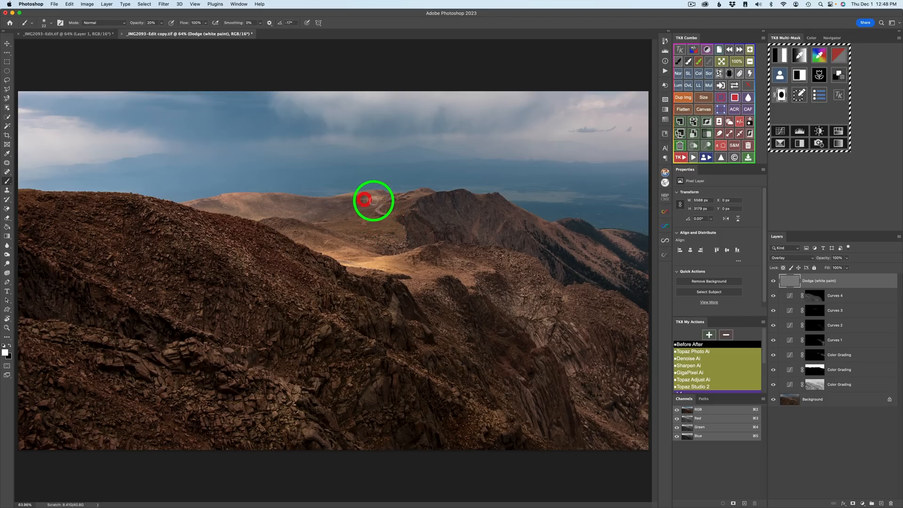
mouse_move(311, 220)
mouse_down()
mouse_move(323, 219)
mouse_move(288, 213)
mouse_move(296, 210)
mouse_up()
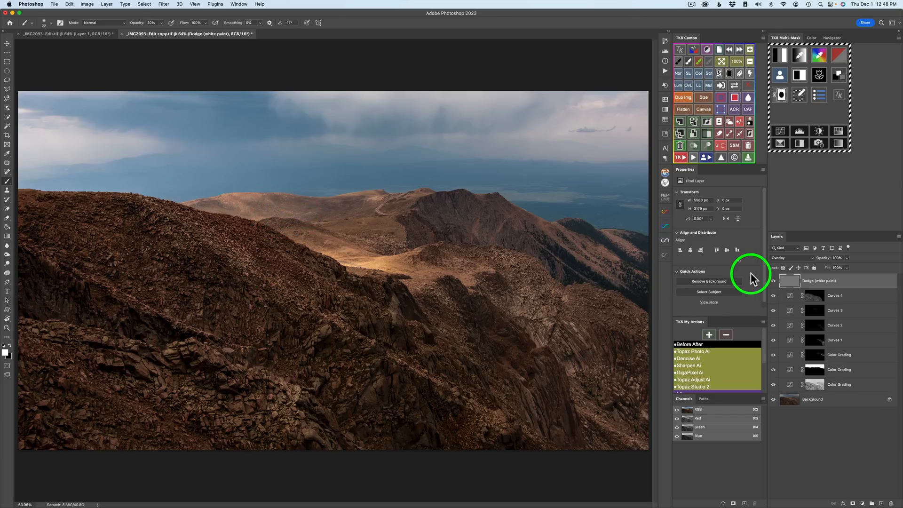
Step: Compare the photo with and without the Dodge layer
click(773, 280)
click(773, 281)
click(773, 281)
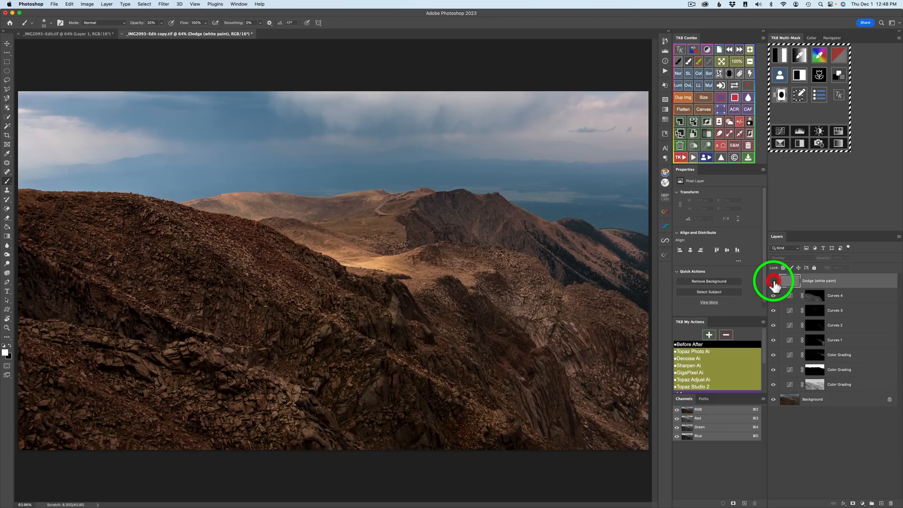
click(774, 280)
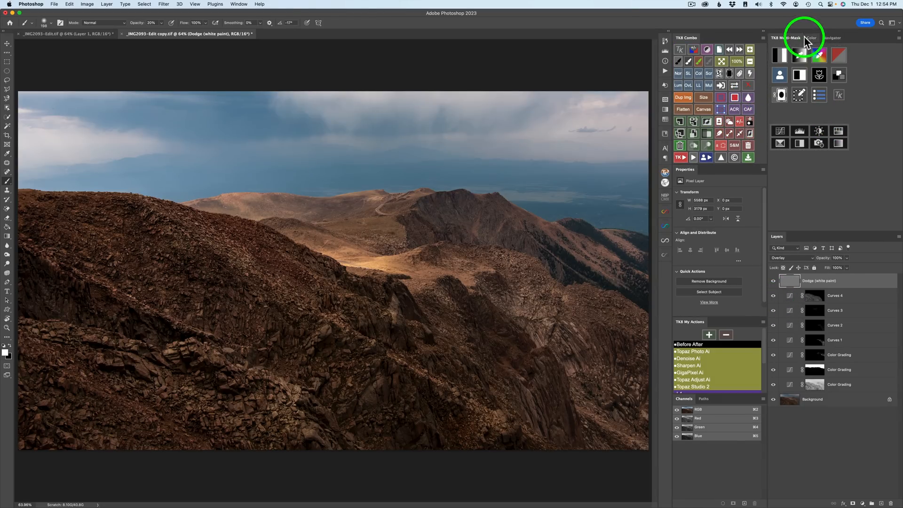
Step: Generate luminosity masks, step through the Darks masks to Darks 3, and set the yellow channel as its source
click(781, 54)
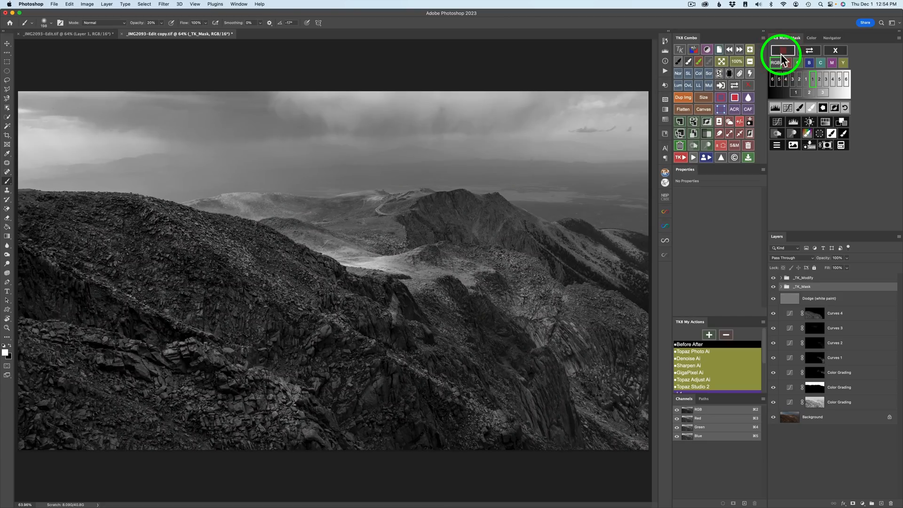
click(806, 79)
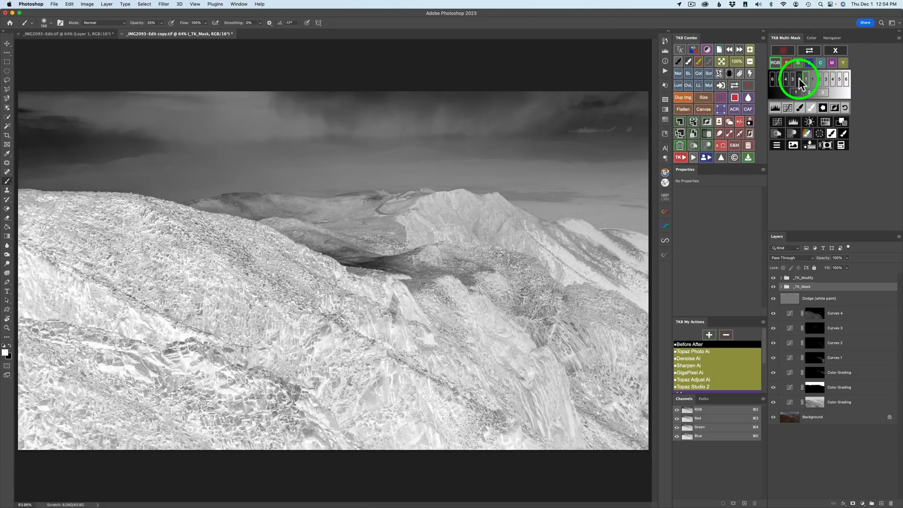
click(799, 78)
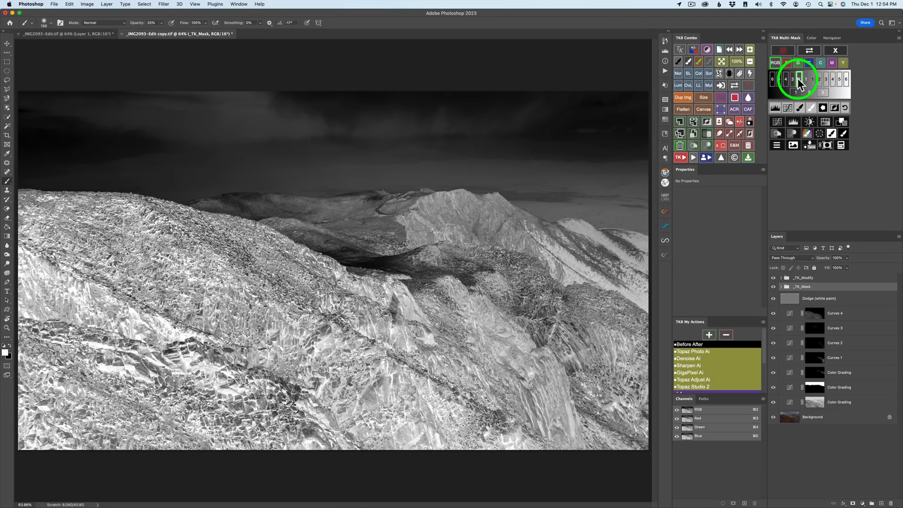
click(792, 79)
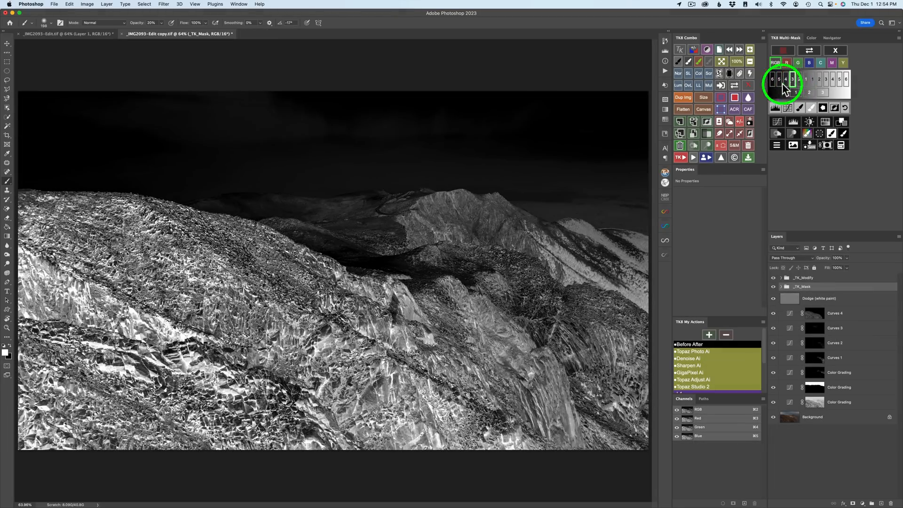
click(843, 63)
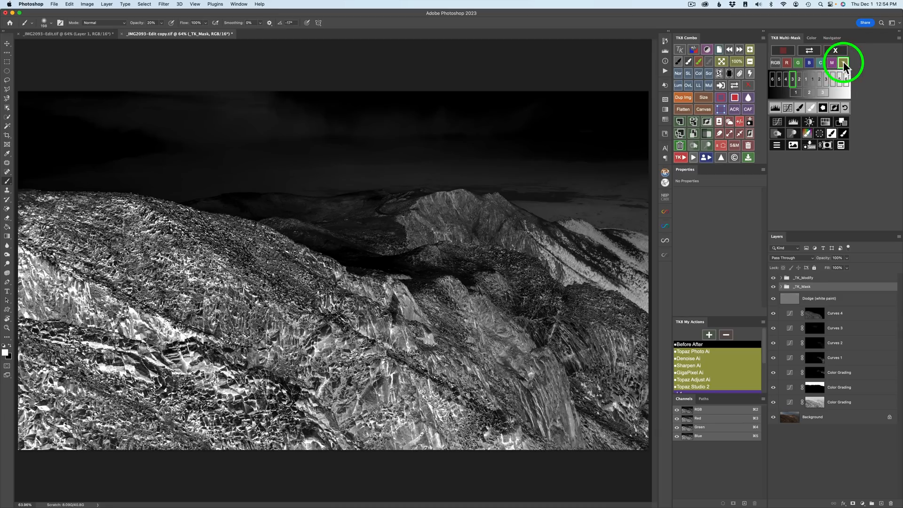
Step: Adjust the mask's Levels to black 26 and midtone 1.64, and load it as a selection for a black-paint Burn layer in Soft Light mode
click(775, 110)
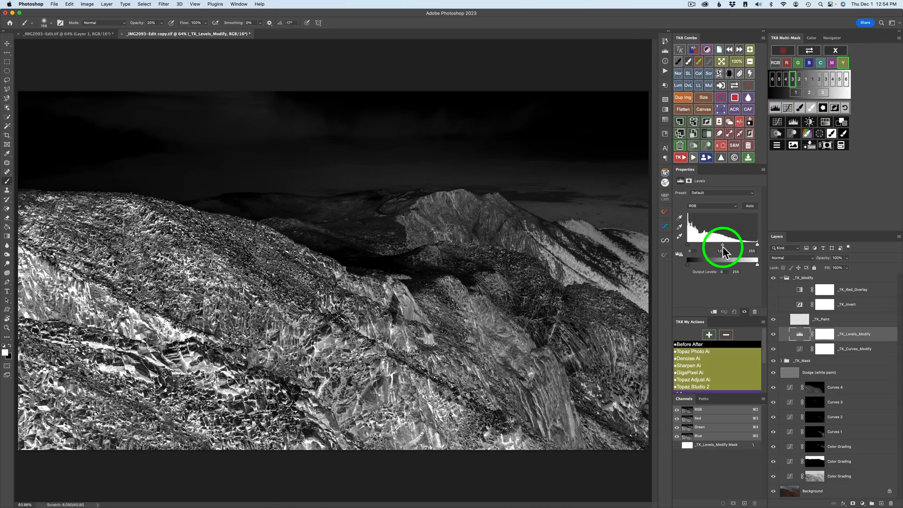
drag(718, 247, 715, 248)
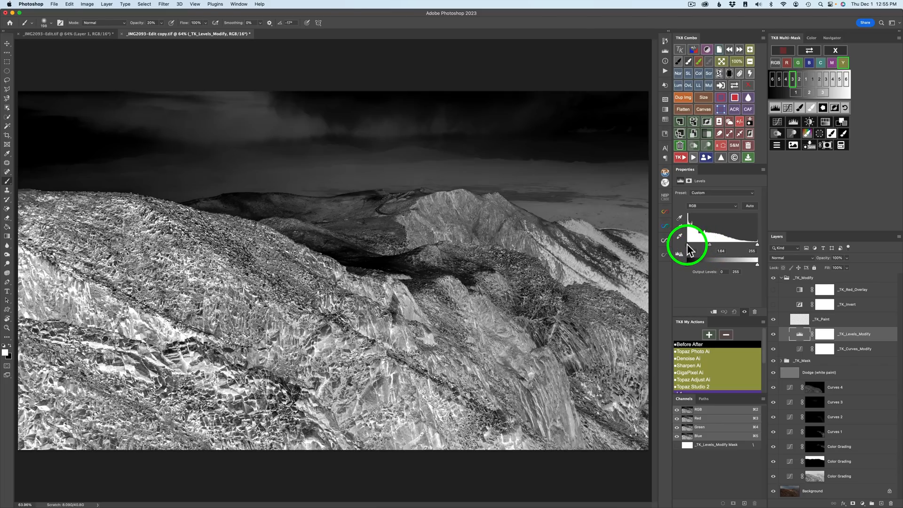
drag(686, 244, 695, 244)
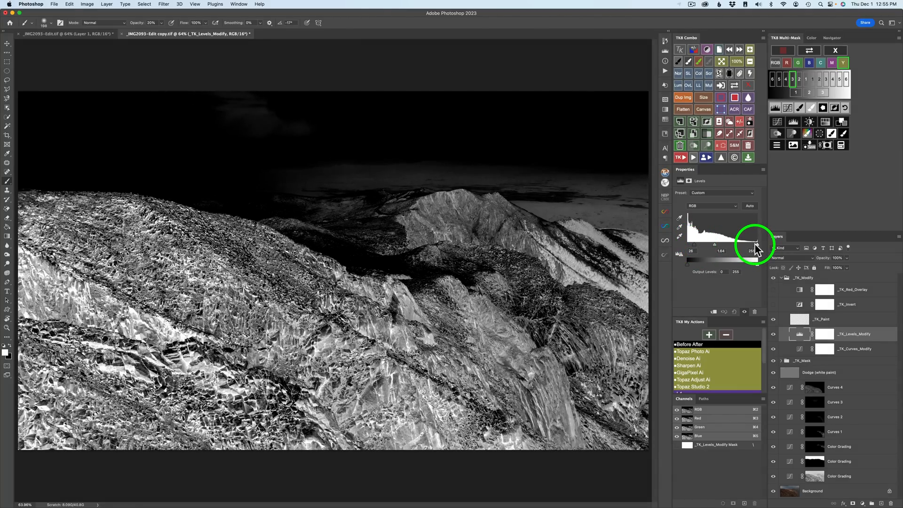
click(777, 135)
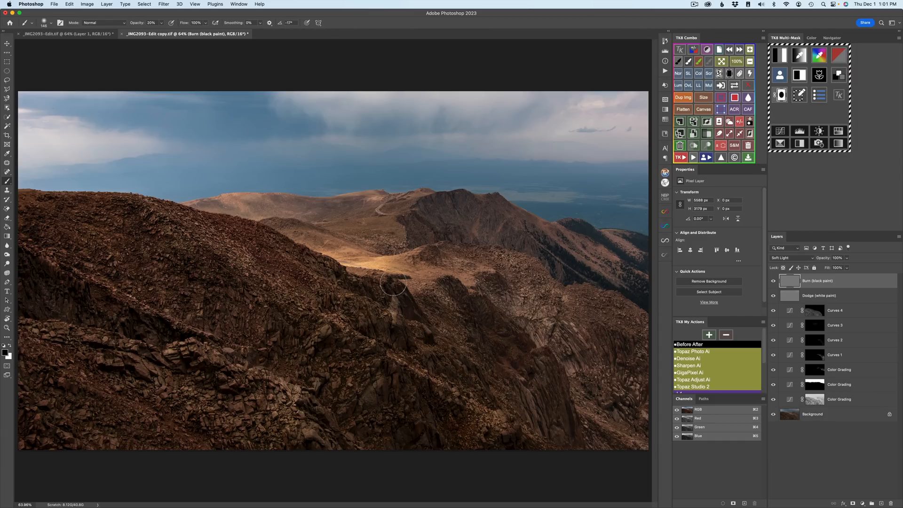
Step: Paint black at 20% opacity on the Burn layer over the shadowed crevices of the near slope and central cliffs
drag(306, 261, 292, 264)
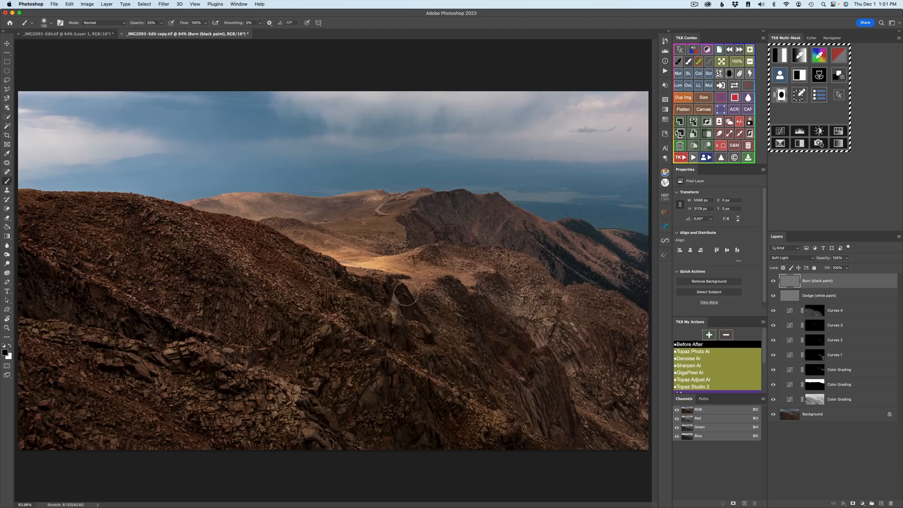
mouse_move(406, 294)
mouse_down()
mouse_move(402, 335)
mouse_move(369, 319)
mouse_move(277, 318)
mouse_move(349, 374)
mouse_up()
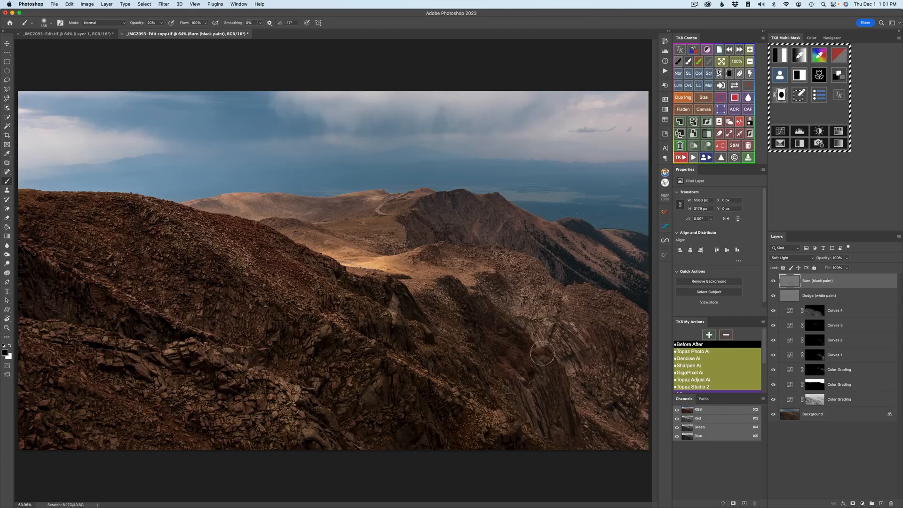
mouse_move(542, 354)
mouse_down()
mouse_move(578, 432)
mouse_move(508, 434)
mouse_up()
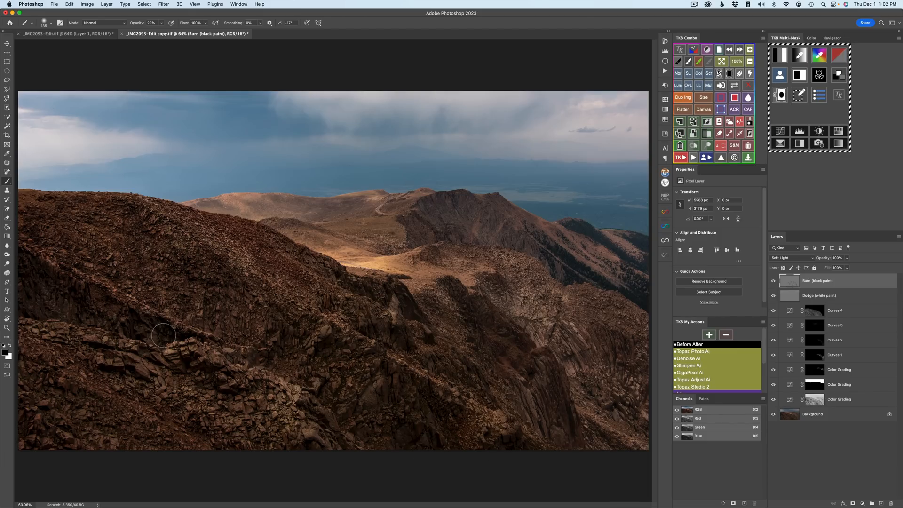
mouse_move(164, 336)
mouse_down()
mouse_move(48, 270)
mouse_move(9, 282)
mouse_move(44, 370)
mouse_move(17, 382)
mouse_move(80, 442)
mouse_move(42, 421)
mouse_move(168, 454)
mouse_move(237, 440)
mouse_move(255, 396)
mouse_move(300, 407)
mouse_move(336, 448)
mouse_move(275, 307)
mouse_move(249, 293)
mouse_move(213, 326)
mouse_move(193, 319)
mouse_move(160, 269)
mouse_up()
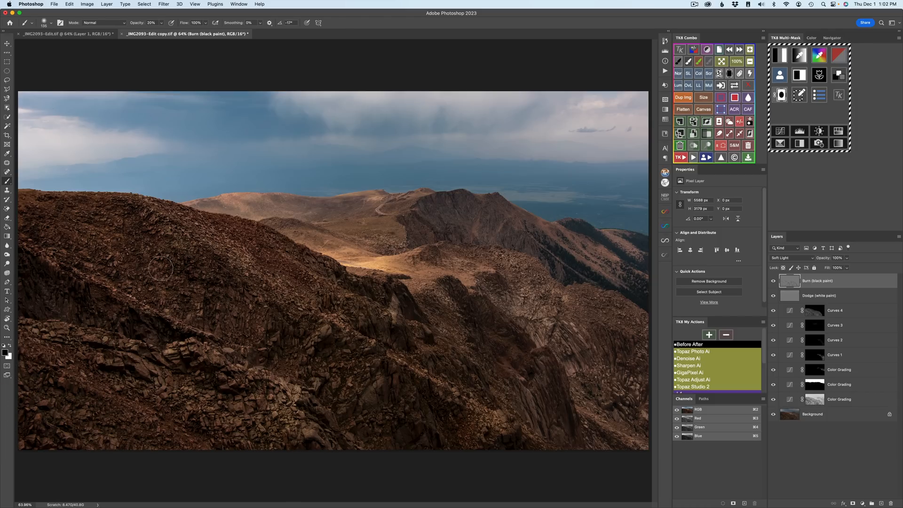
Step: Paint black on the Burn layer over the distant peak at 10% opacity and over the near cliff slopes at 20%
mouse_move(481, 219)
mouse_down()
mouse_move(489, 221)
mouse_move(433, 197)
mouse_move(447, 223)
mouse_move(437, 231)
mouse_up()
key(1)
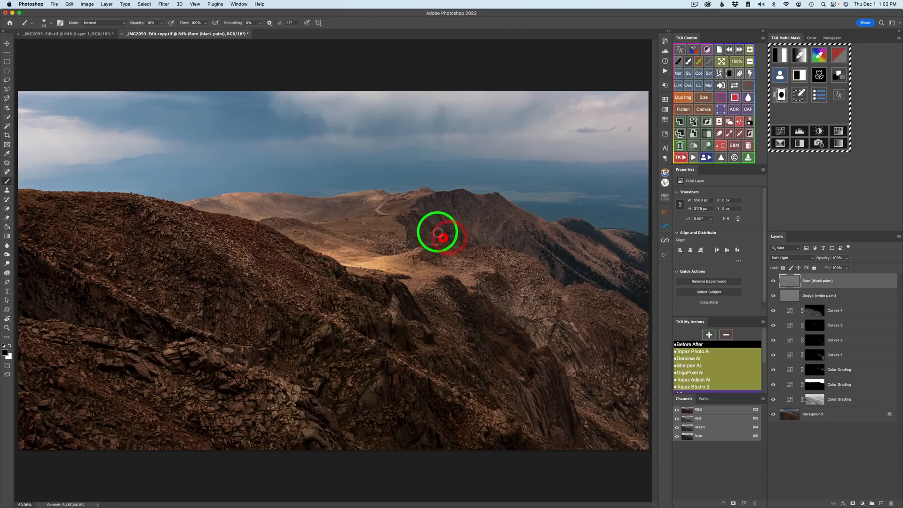
key(2)
mouse_move(565, 329)
mouse_down()
mouse_move(579, 348)
mouse_move(614, 335)
mouse_move(624, 344)
mouse_move(616, 395)
mouse_move(626, 416)
mouse_move(636, 405)
mouse_move(637, 447)
mouse_up()
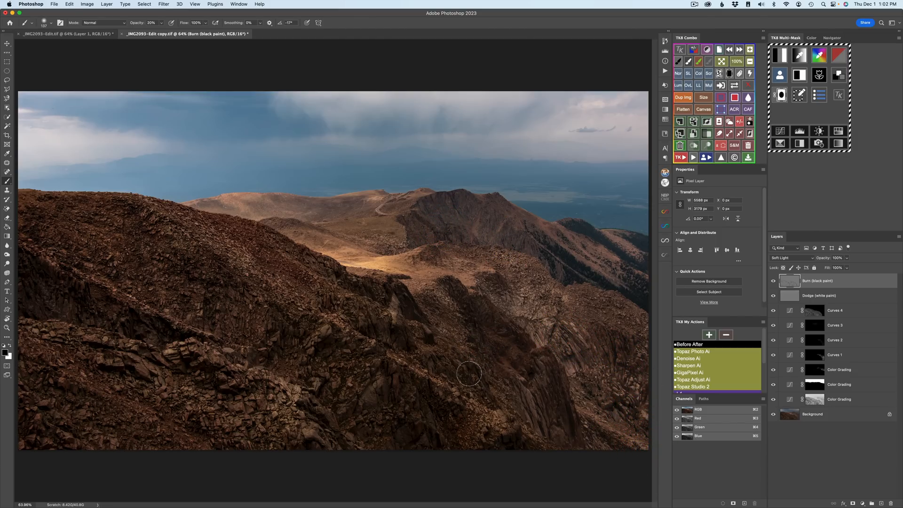
Step: Compare the photo with and without the Burn layer
click(773, 281)
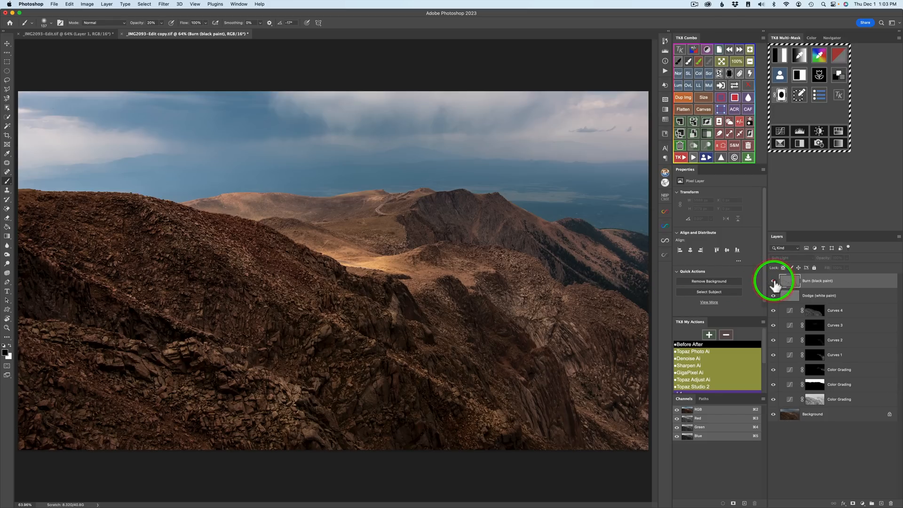
click(773, 281)
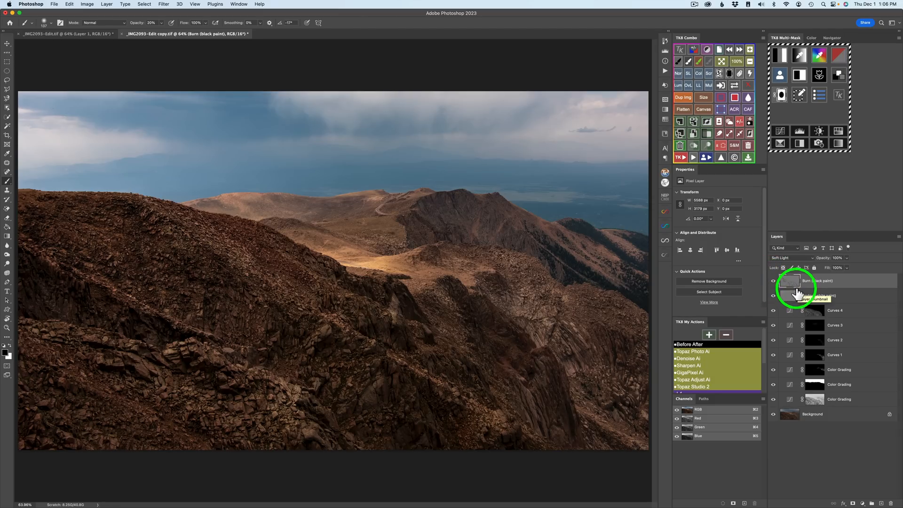
click(773, 282)
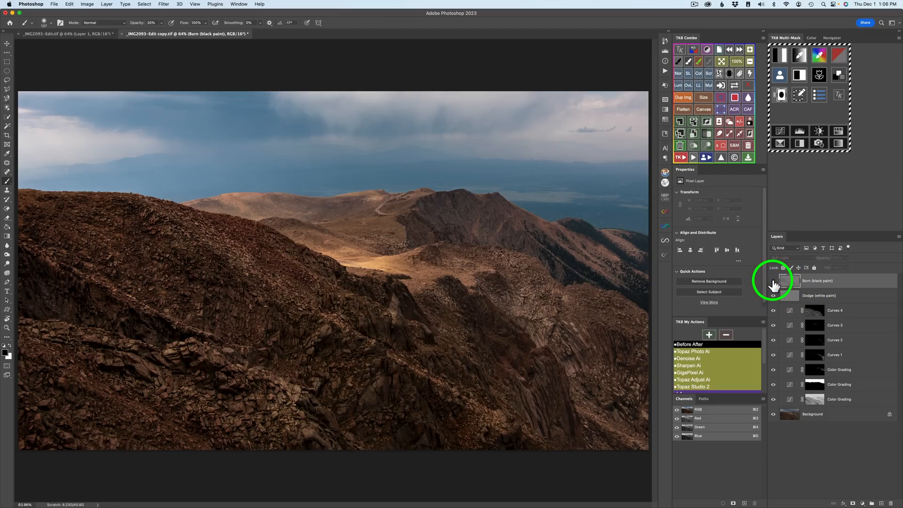
click(773, 282)
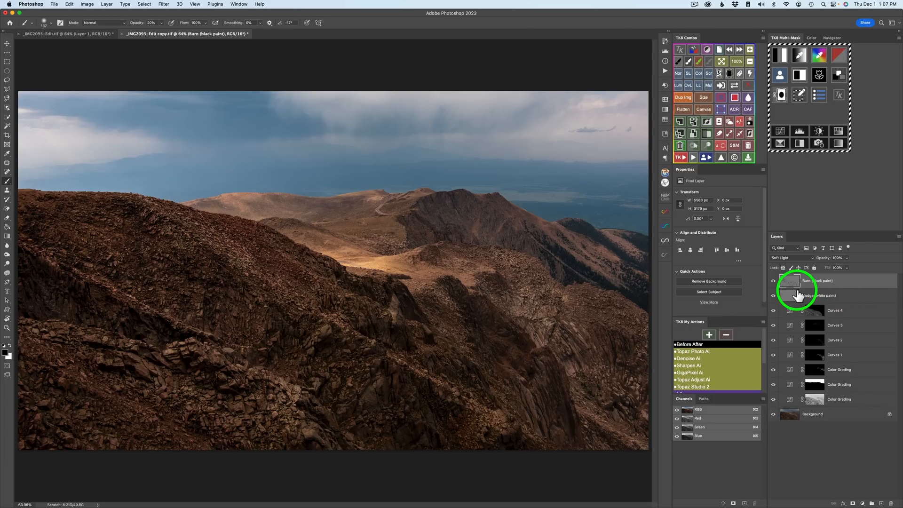
Step: View the Burn layer and the Dodge layer each in isolation to examine their brushwork
alt+click(773, 281)
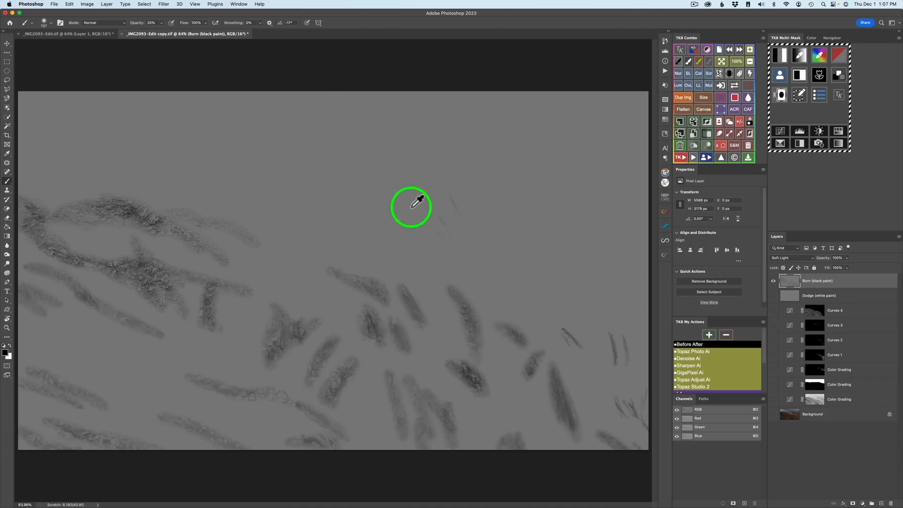
alt+click(773, 282)
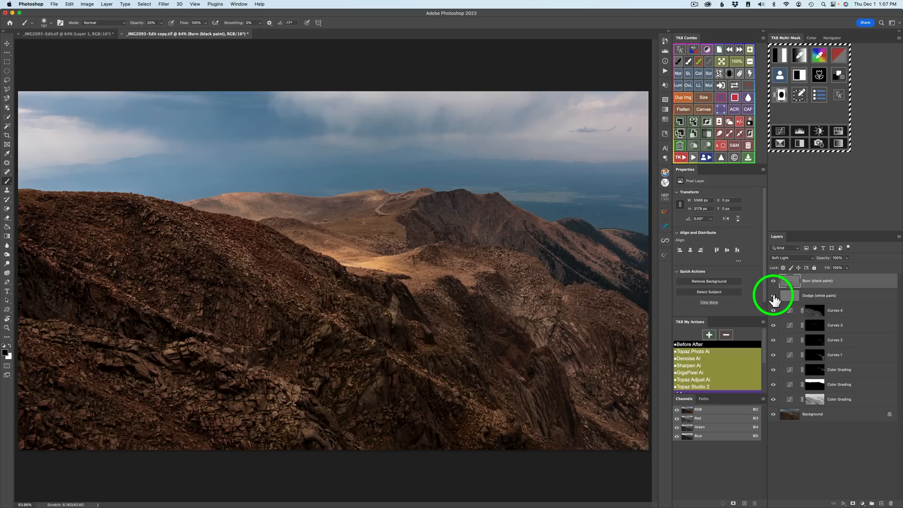
alt+click(774, 296)
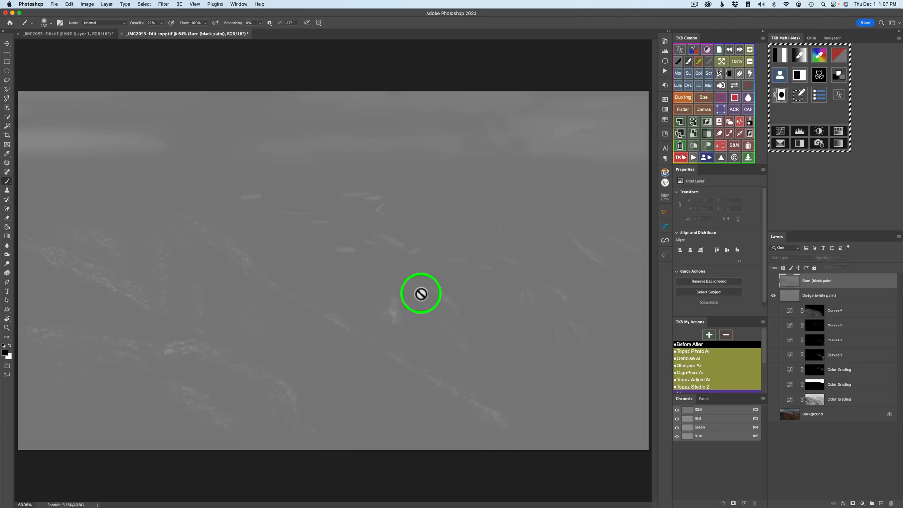
alt+click(773, 297)
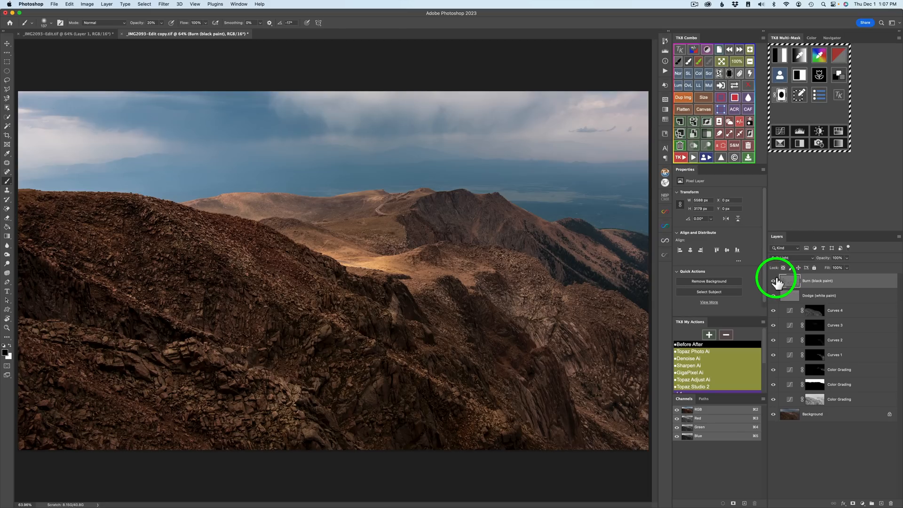
Step: Compare the photo with and without the combined Burn and Dodge layers
click(773, 281)
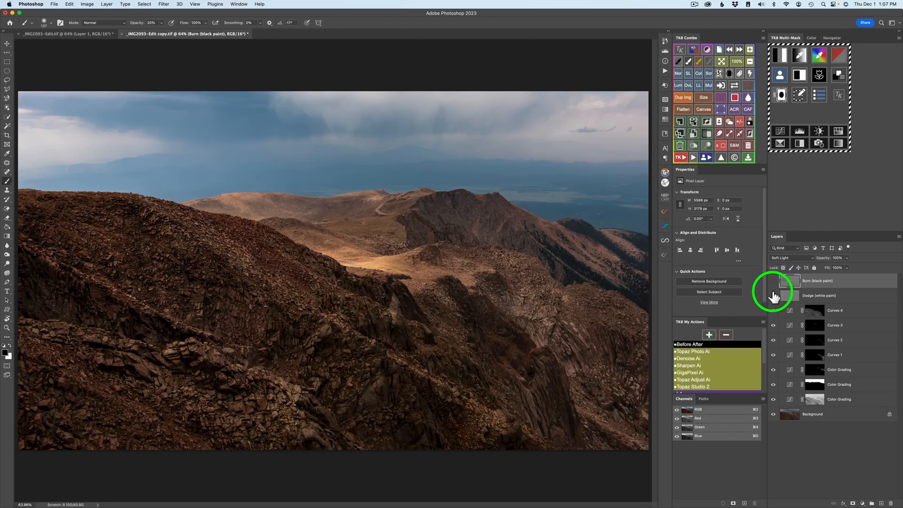
click(774, 297)
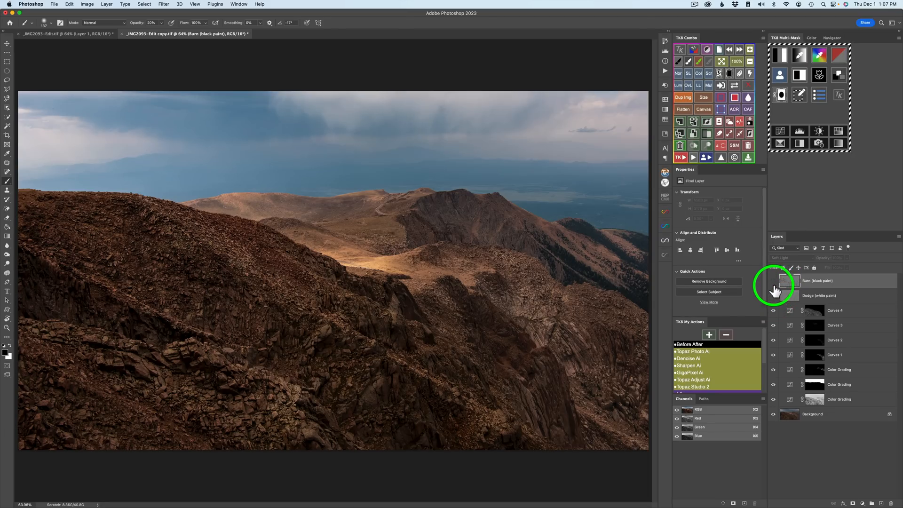
click(773, 280)
click(773, 296)
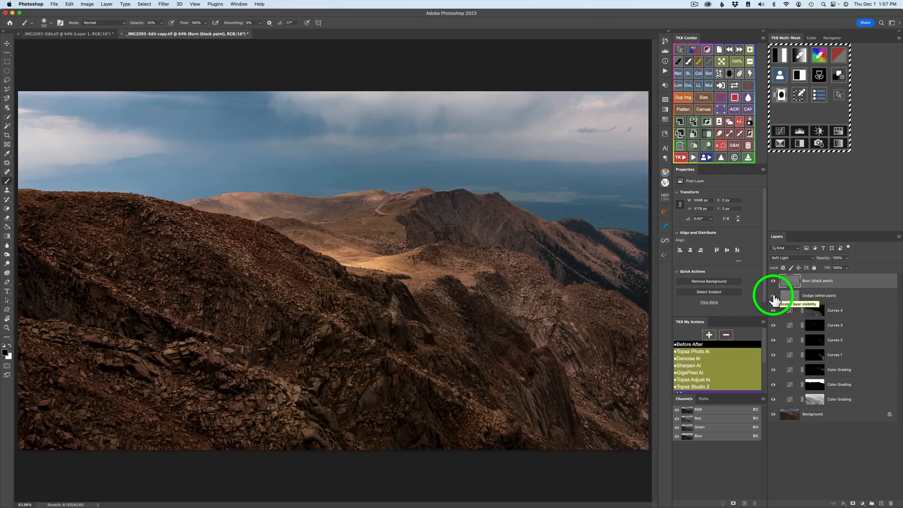
click(823, 446)
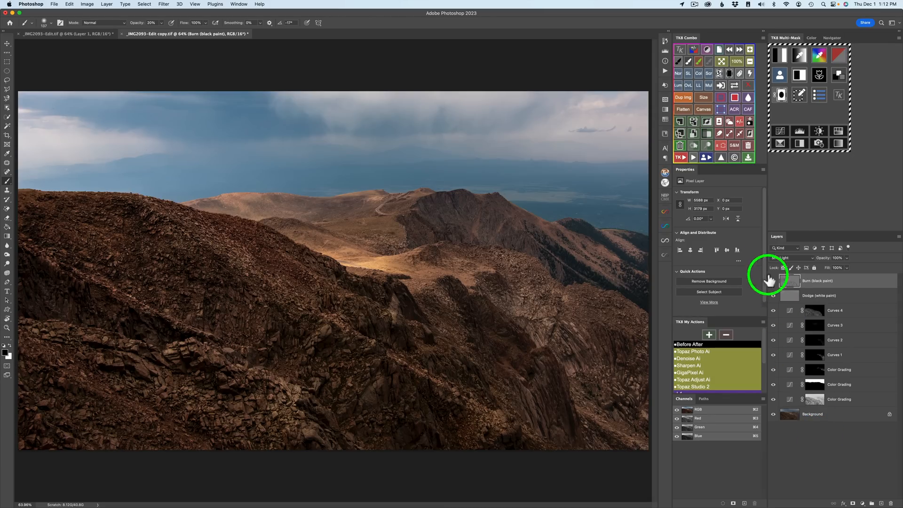
Step: Run the TK8 Vignette action and accept its preset Gaussian Blur radius
click(681, 158)
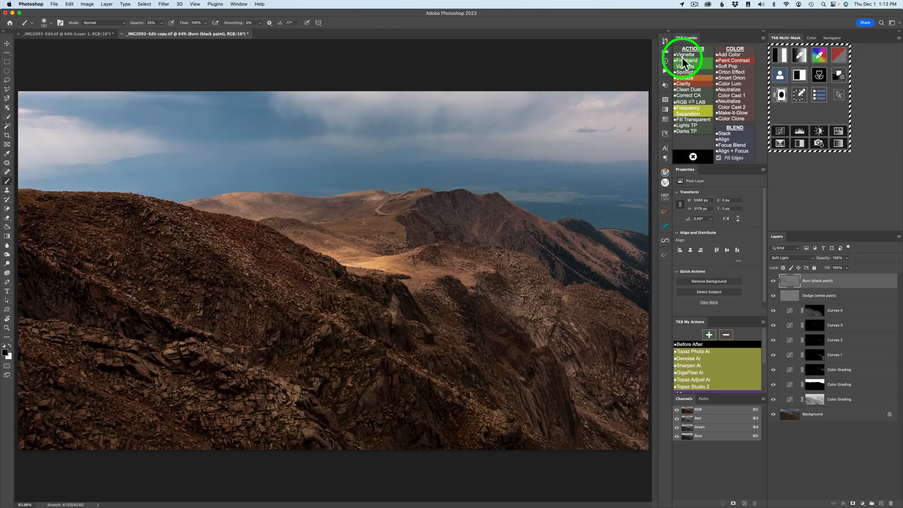
click(686, 55)
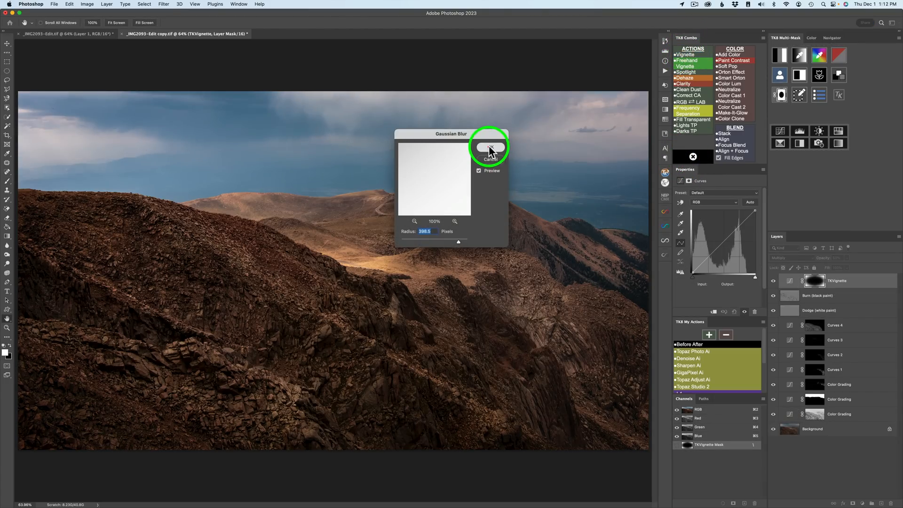
key(Return)
Step: Protect the shadows from the vignette by splitting its Blend If Underlying Layer black slider at 14 and about 85
double_click(878, 284)
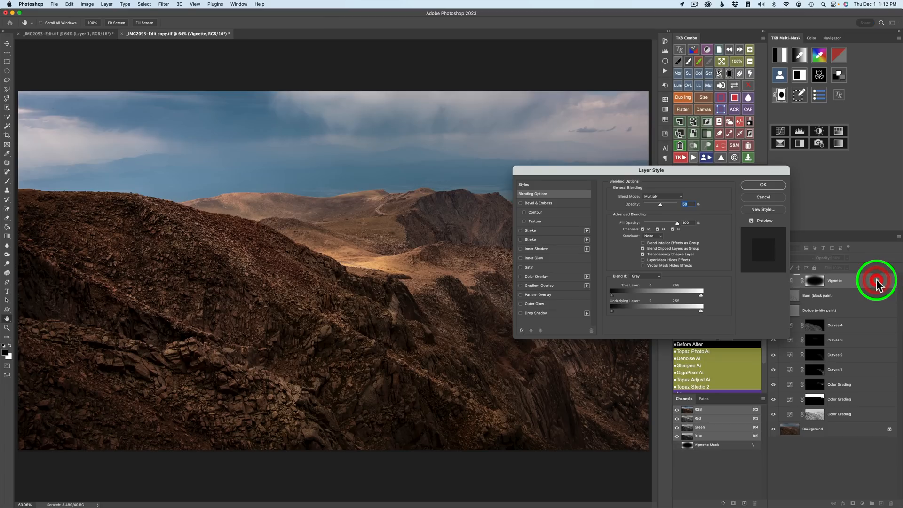
drag(611, 311, 617, 311)
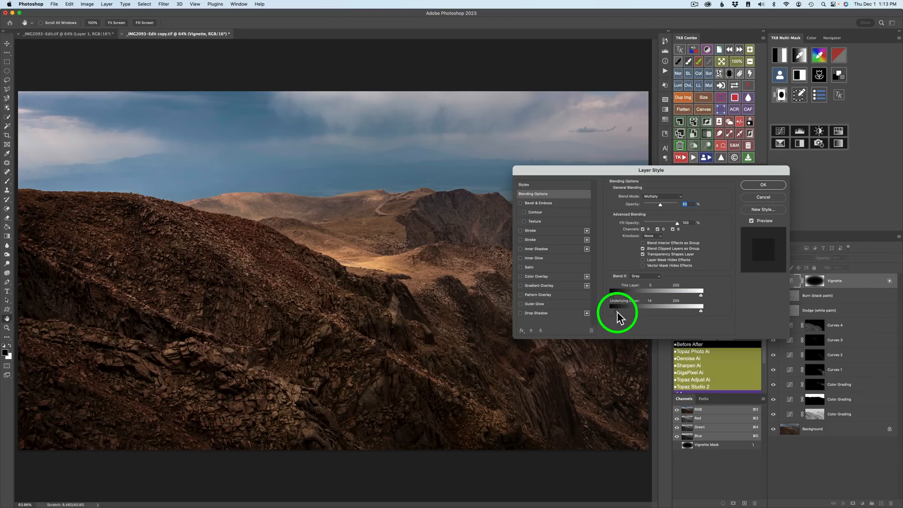
key(alt)
drag(618, 310, 631, 318)
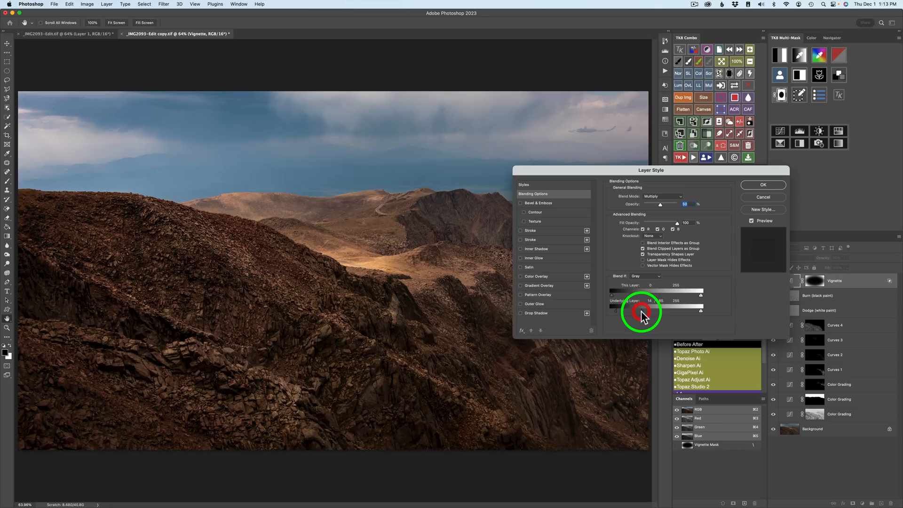
click(767, 189)
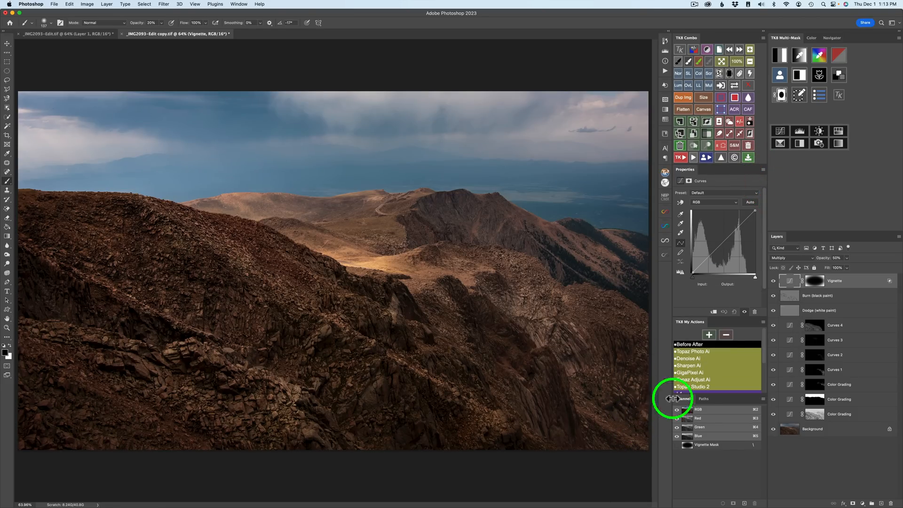
Step: Lower the Vignette layer's opacity to 40% and compare the photo with and without it
click(774, 281)
click(774, 281)
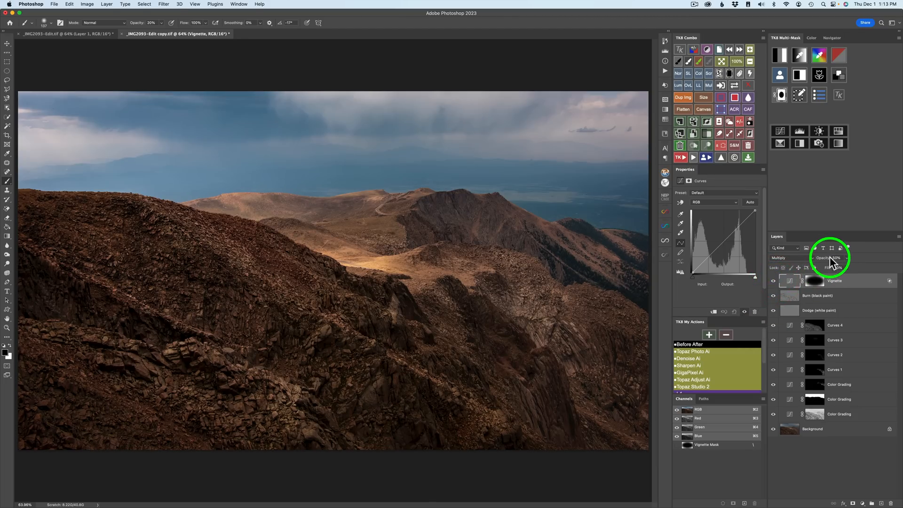
drag(830, 259, 821, 262)
click(774, 282)
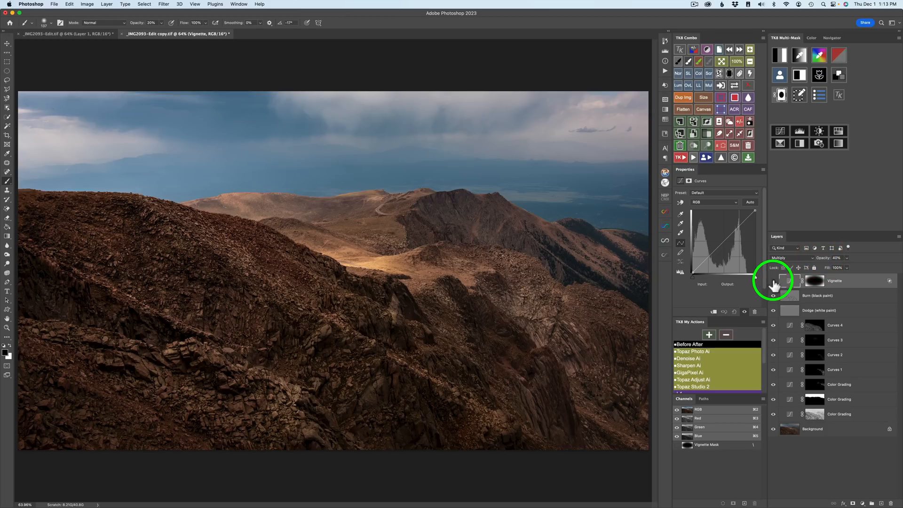
click(774, 281)
click(774, 281)
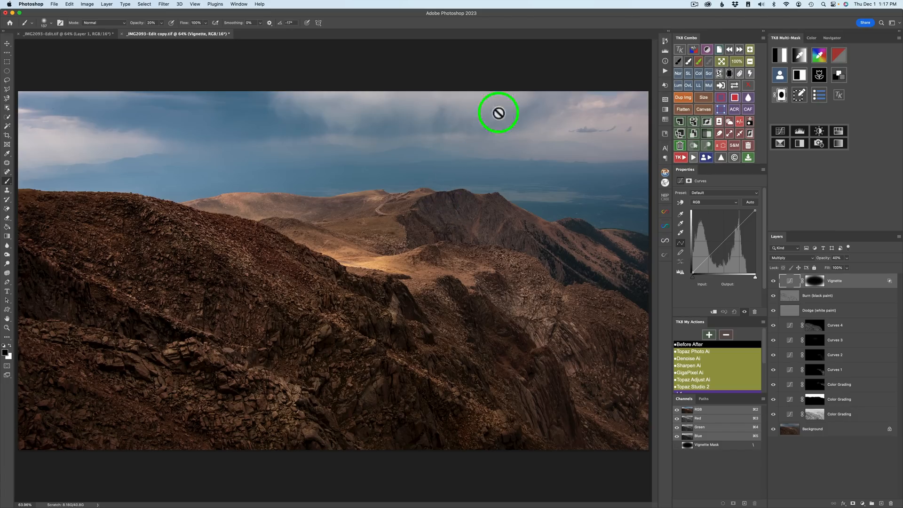
Step: Generate the Midtones 1 luminosity mask, apply it to a new Curves layer, and set that layer to Screen blend mode
click(779, 56)
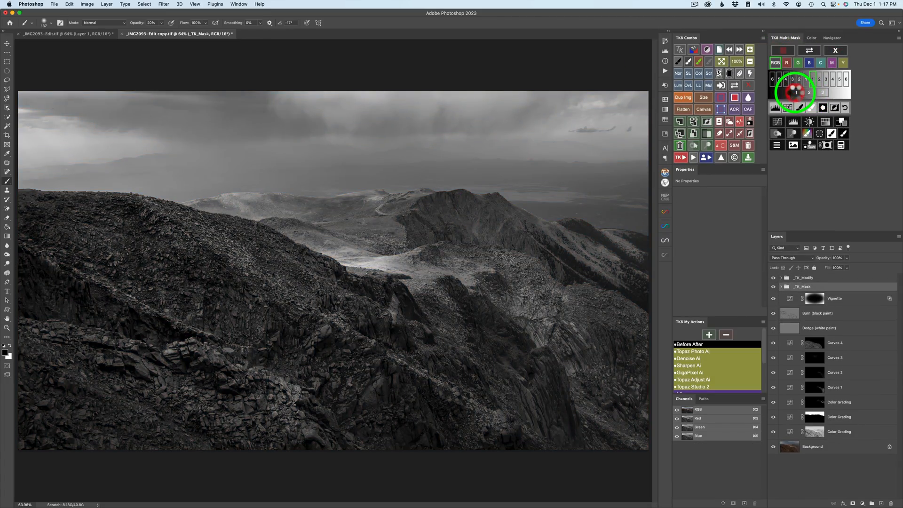
click(795, 91)
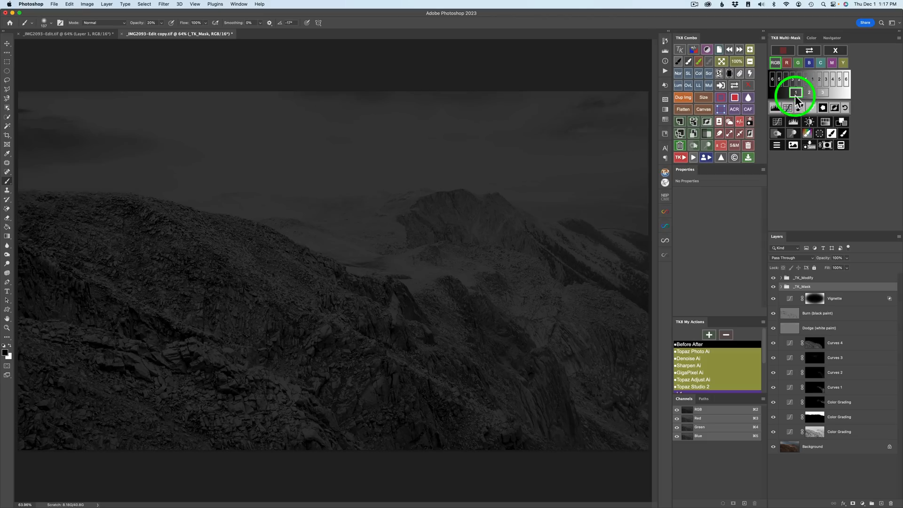
click(778, 121)
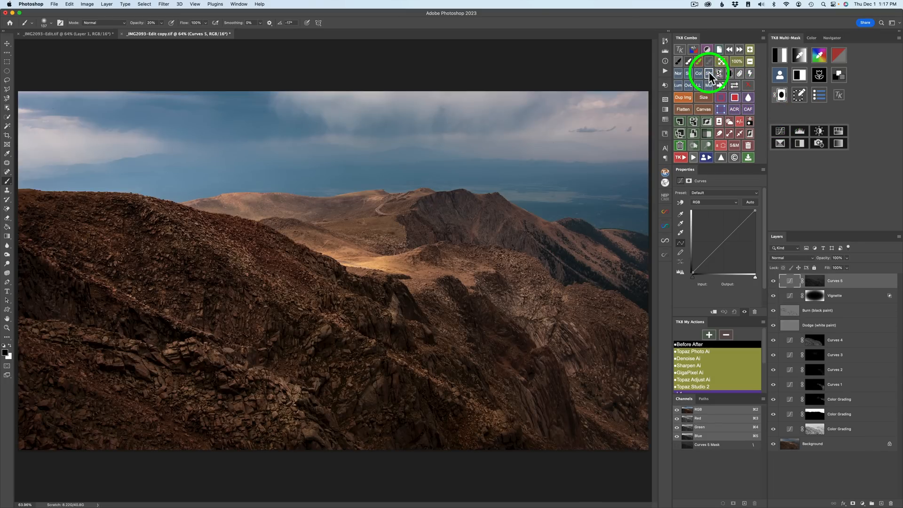
click(709, 73)
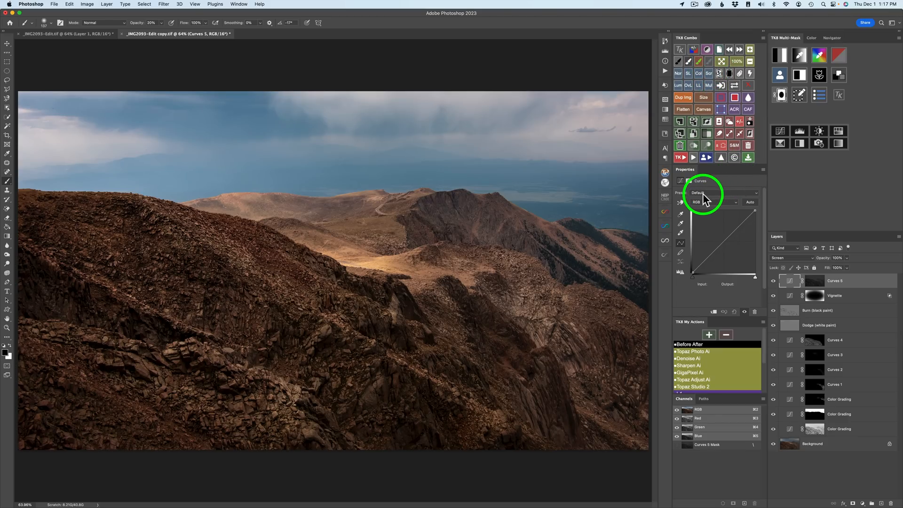
Step: Apply the Strong Contrast (RGB) preset to the Midtones-masked Curves layer and compare the photo with and without it
click(755, 193)
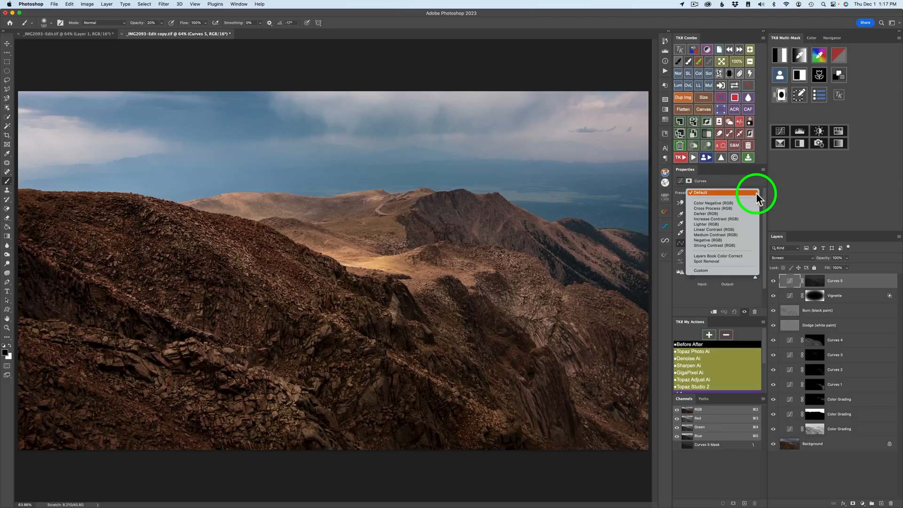
click(720, 245)
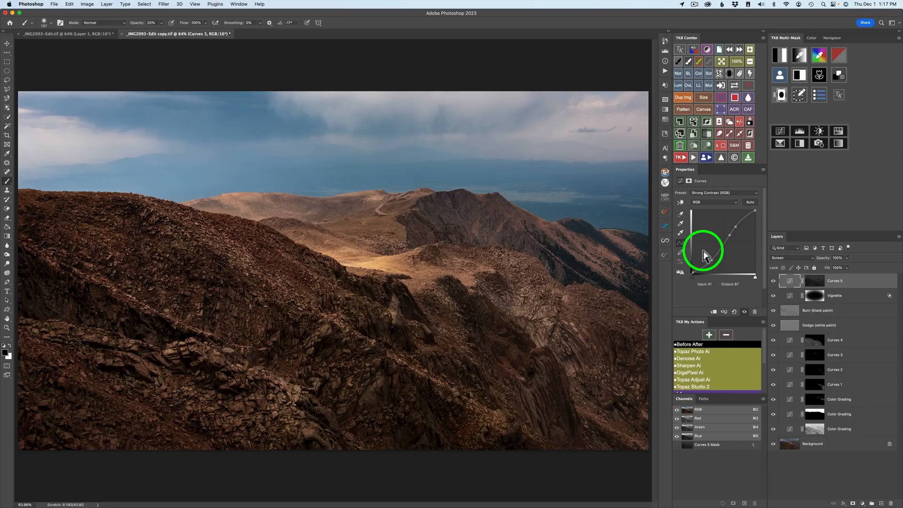
click(774, 282)
click(774, 282)
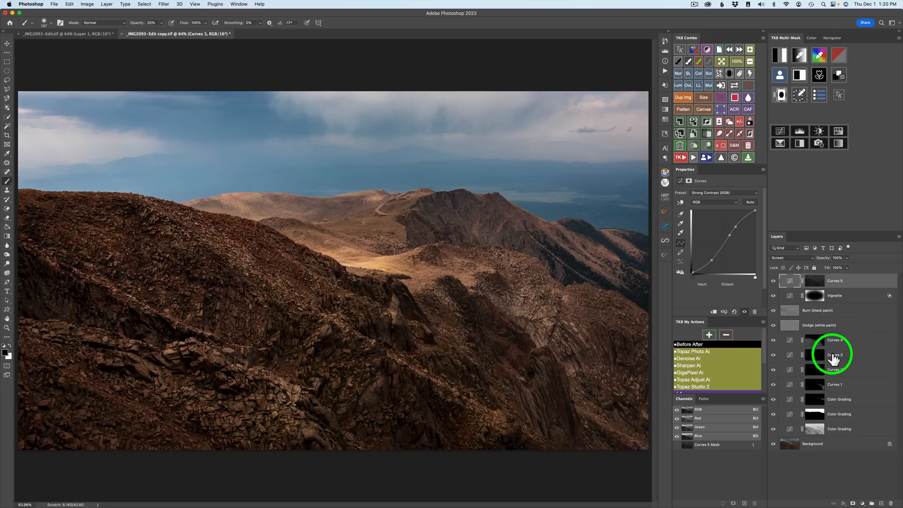
Step: Lower the sky-masked Color Grading layer's opacity to 76% and run the Before After comparison
click(791, 414)
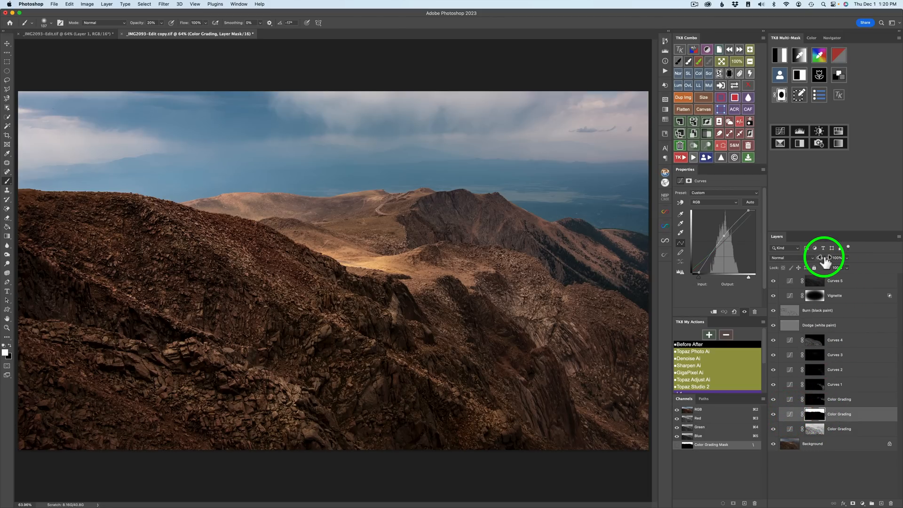
drag(825, 263, 815, 262)
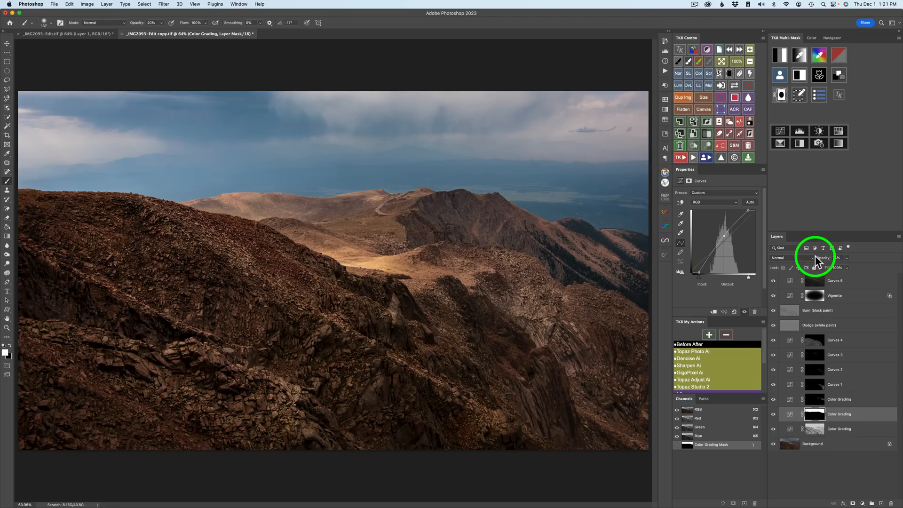
click(726, 346)
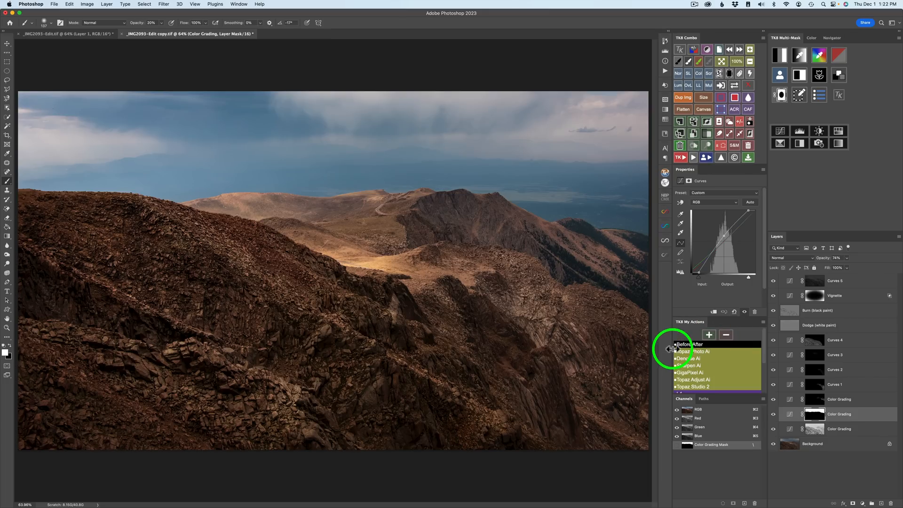
Step: Run the TK8 Make-It-Glow action on the photo, accepting the offered Gaussian Blur radius
click(681, 159)
click(727, 68)
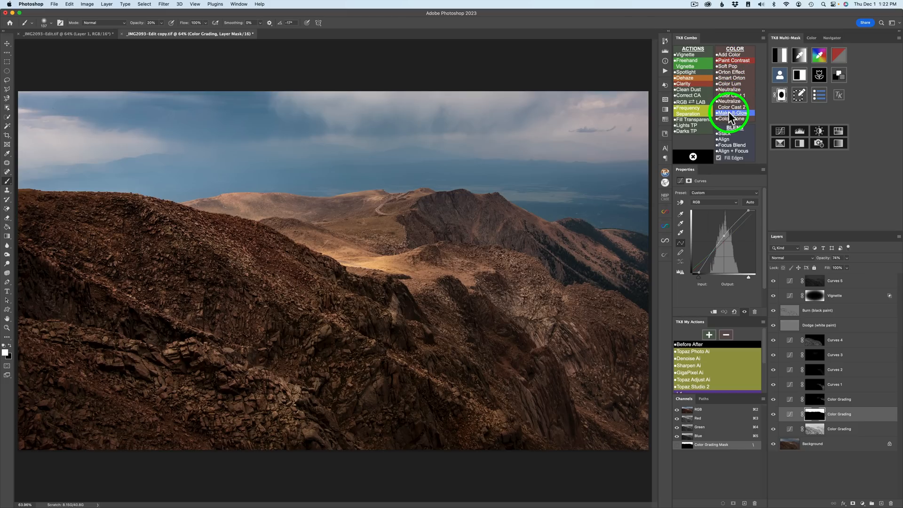
click(729, 113)
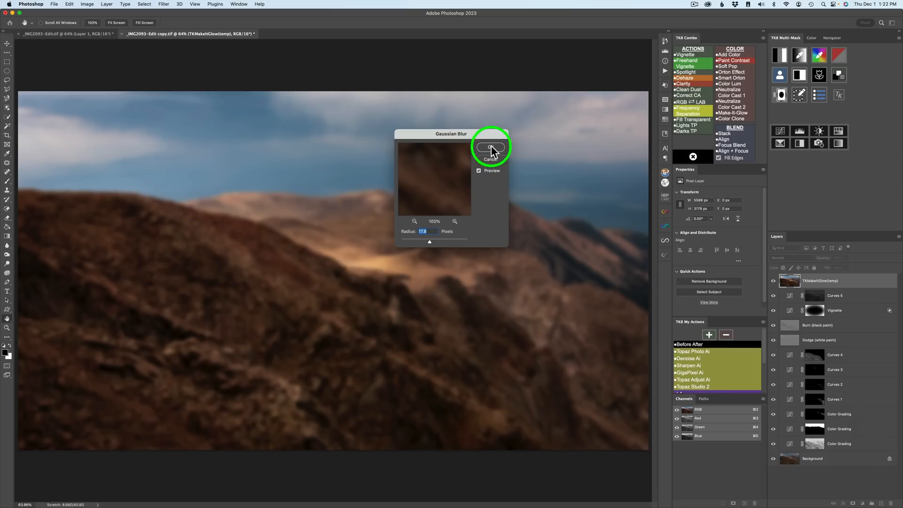
click(491, 147)
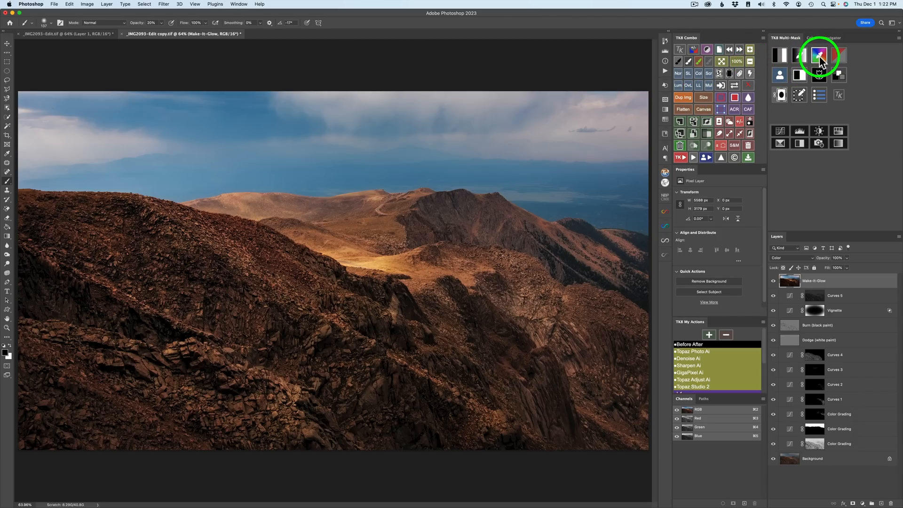
Step: Generate a color mask from a blue sampled in the upper sky and apply it to a new Hue/Saturation layer
click(820, 55)
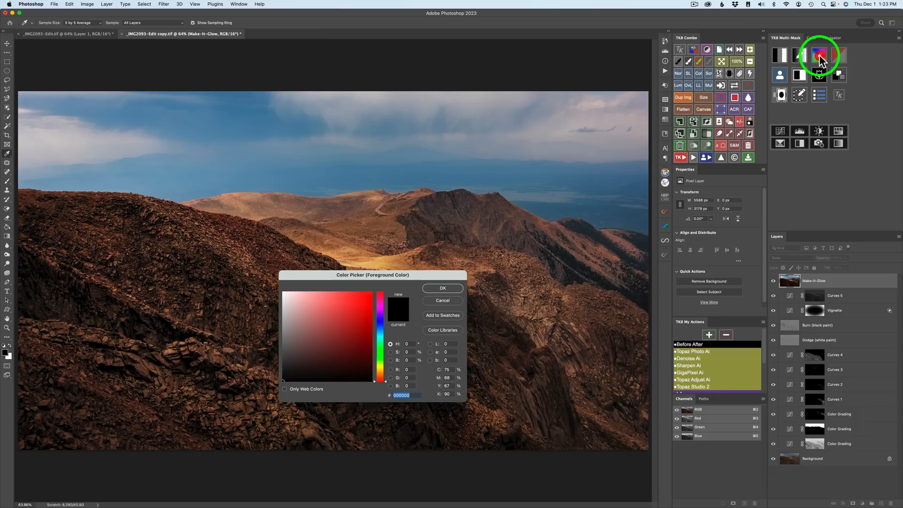
click(260, 113)
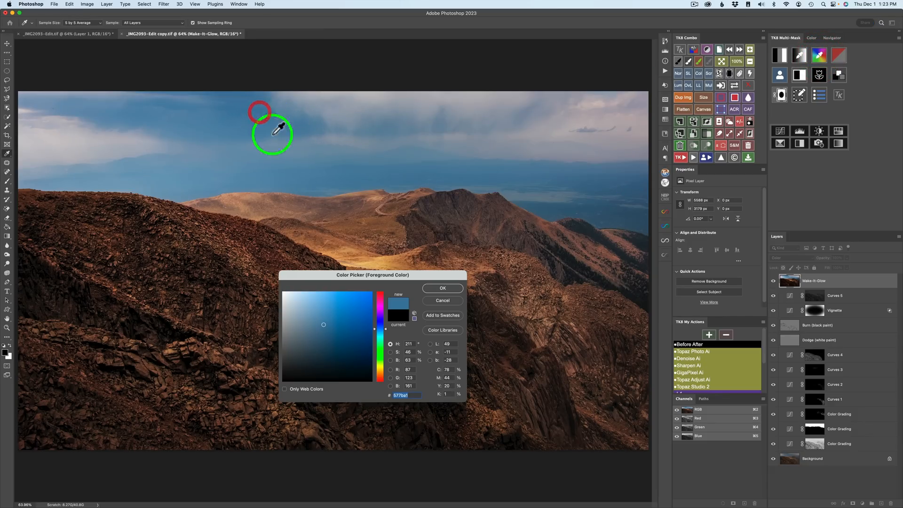
click(452, 287)
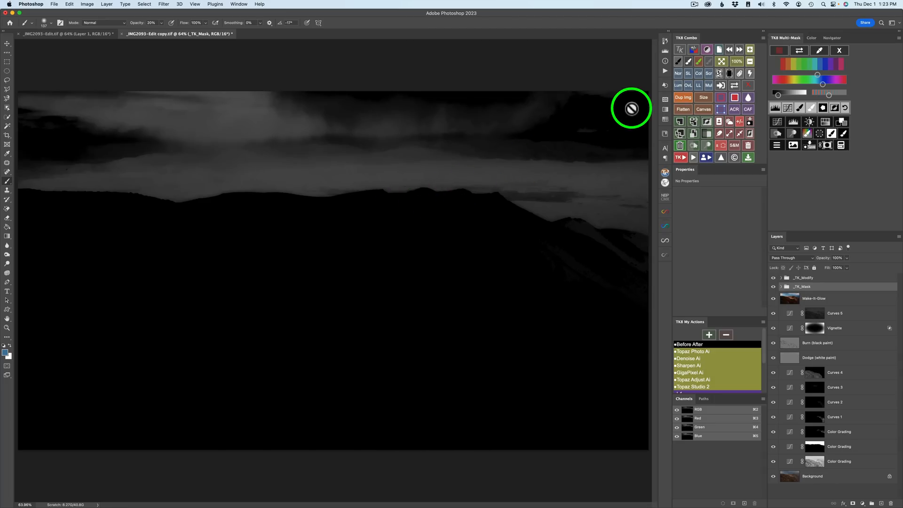
click(825, 122)
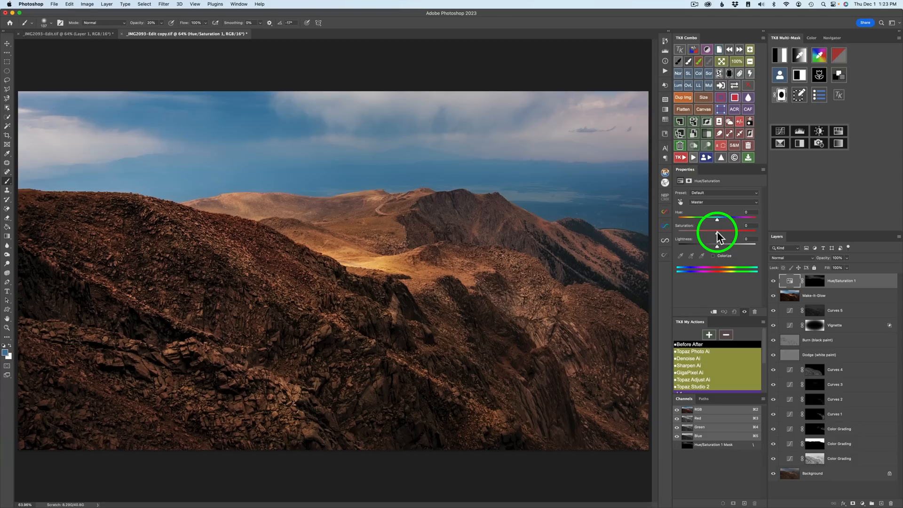
Step: Set the blue-masked Hue/Saturation layer's Saturation to -50 and compare the sky with and without it
drag(716, 232, 697, 232)
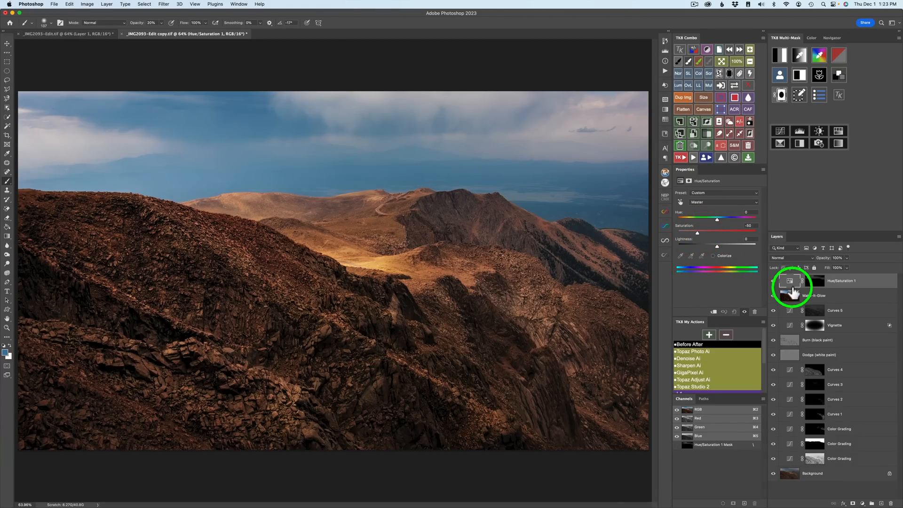
click(773, 282)
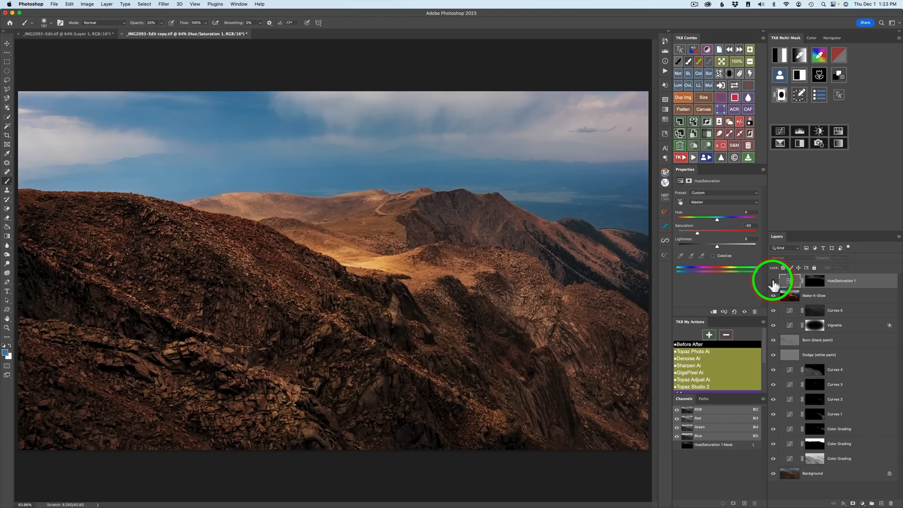
click(773, 282)
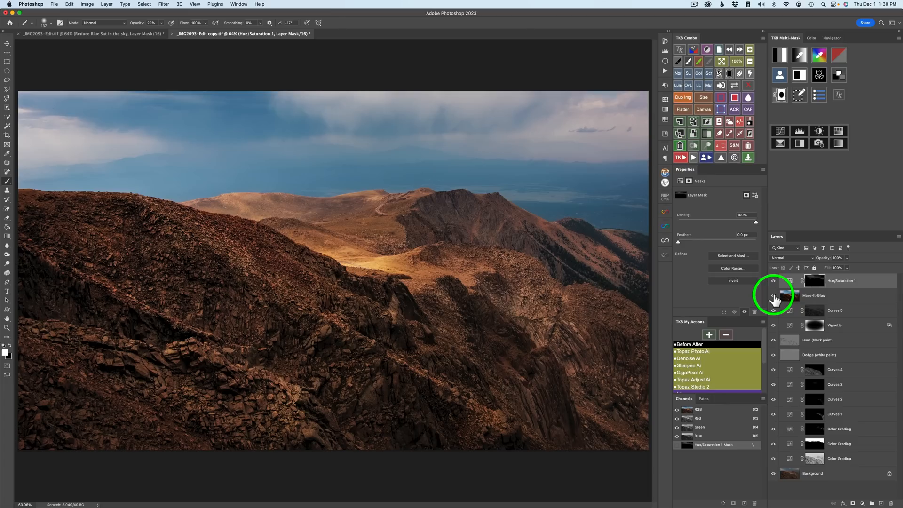
Step: Compare the photo with and without the Make-It-Glow layer
click(773, 296)
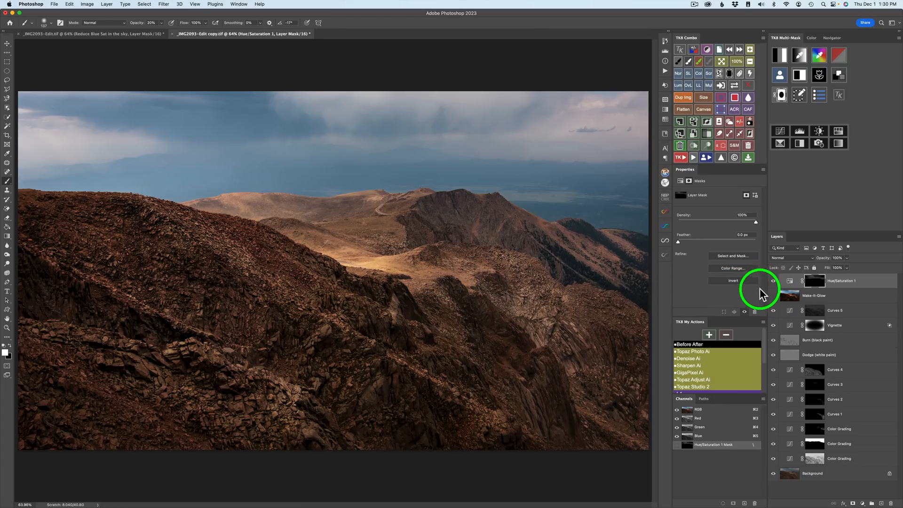
click(773, 296)
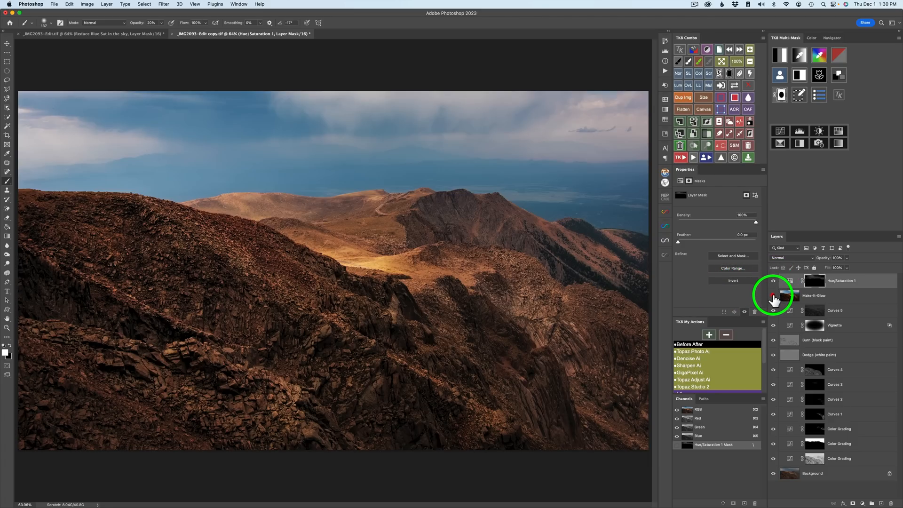
click(773, 295)
click(773, 295)
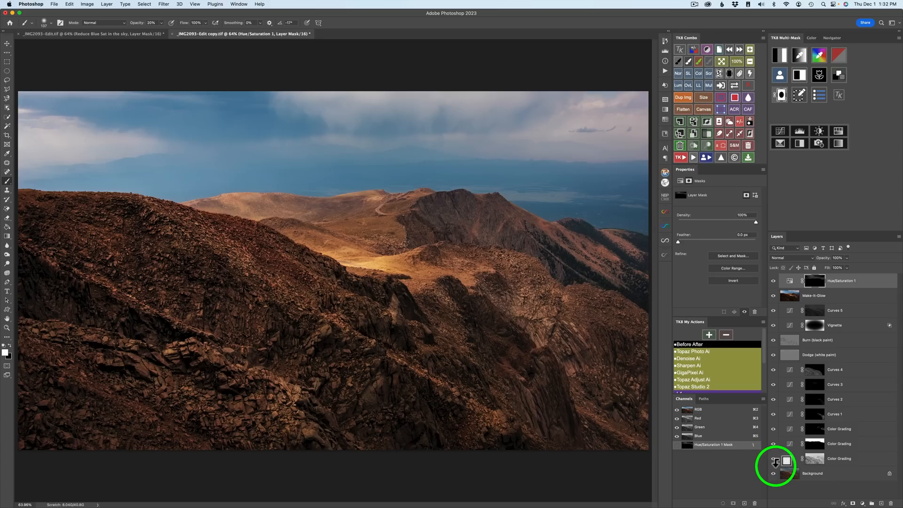
Step: Compare the original Background layer alone with the fully edited photo, leaving all layers visible
click(773, 473)
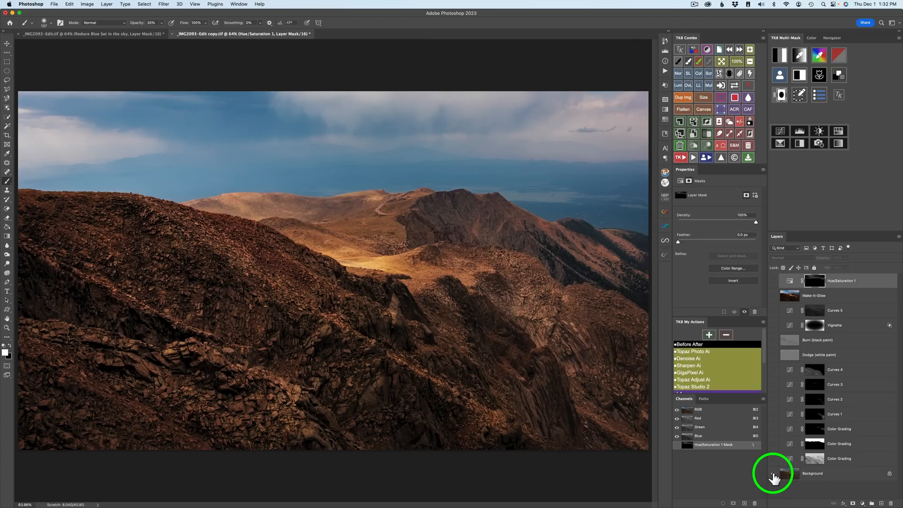
alt+click(772, 474)
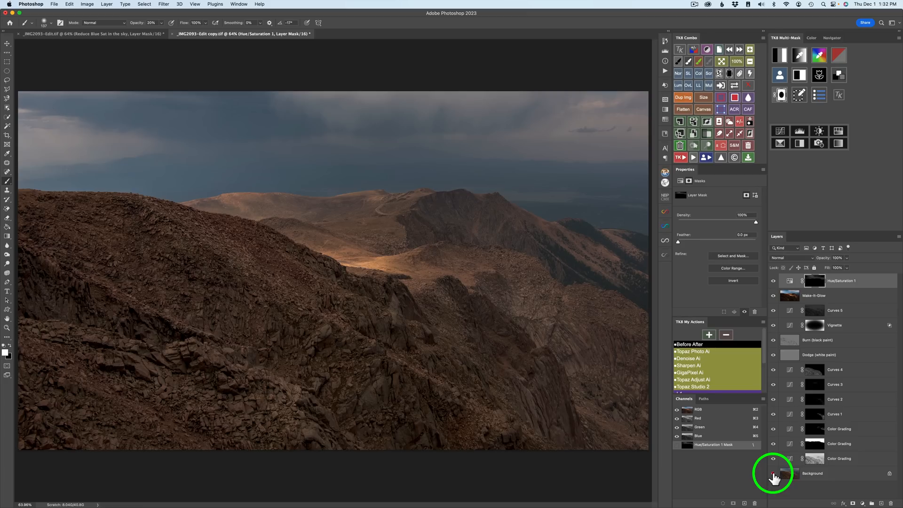
alt+click(773, 475)
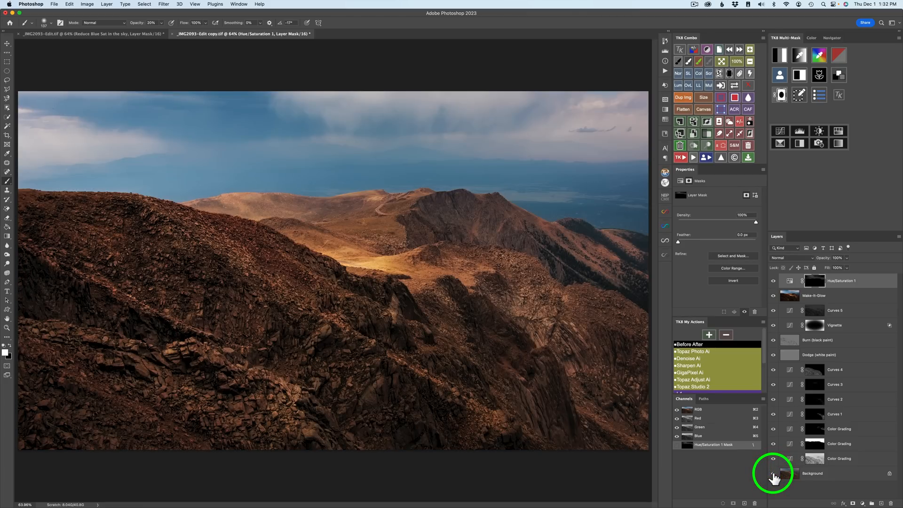